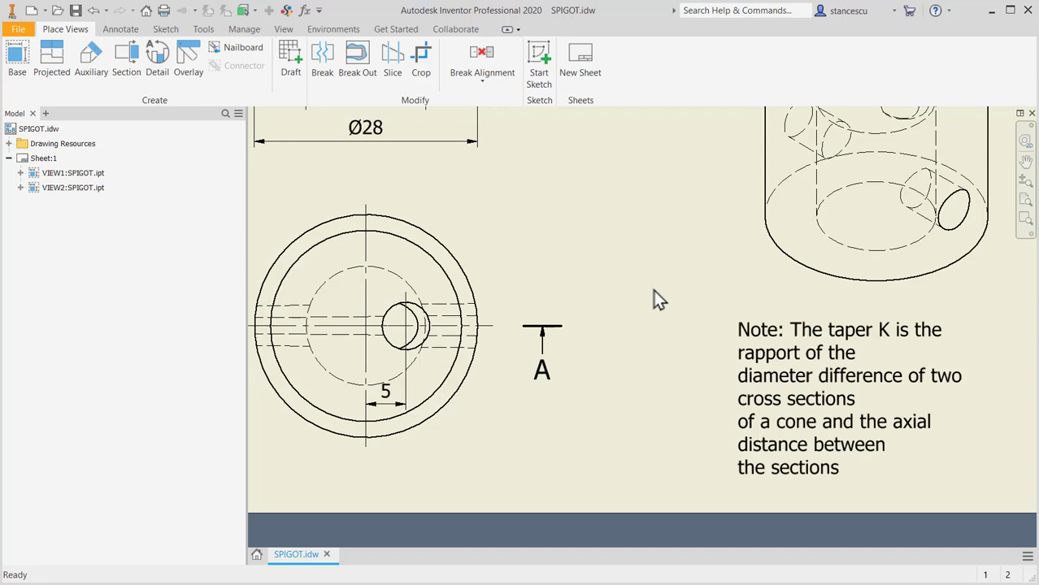
# - Create a new part from the metric Standard (mm).ipt template and start a 2D sketch on the XY plane
pyautogui.press('Home')
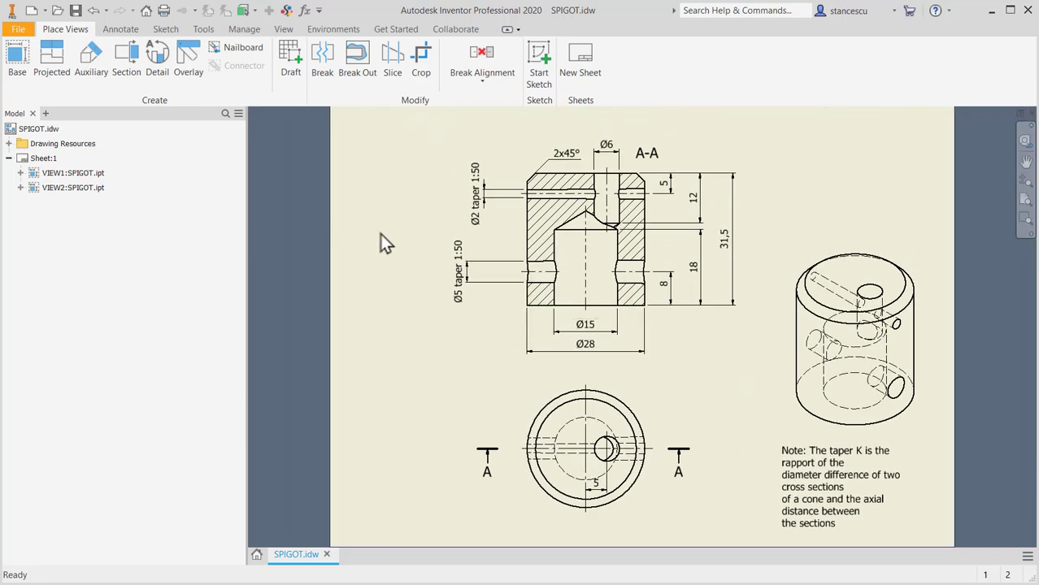
pyautogui.click(31, 11)
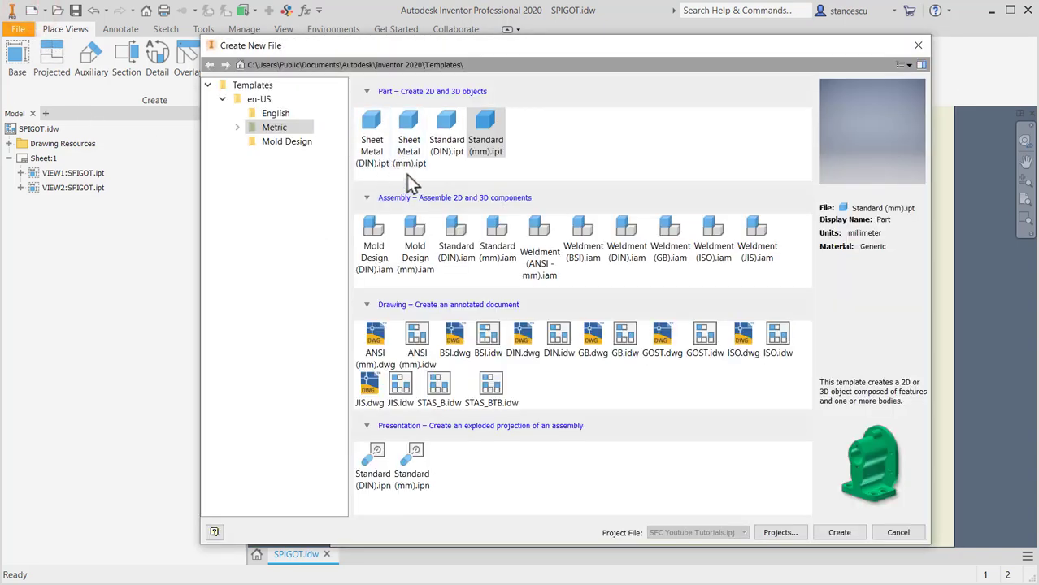
pyautogui.doubleClick(485, 136)
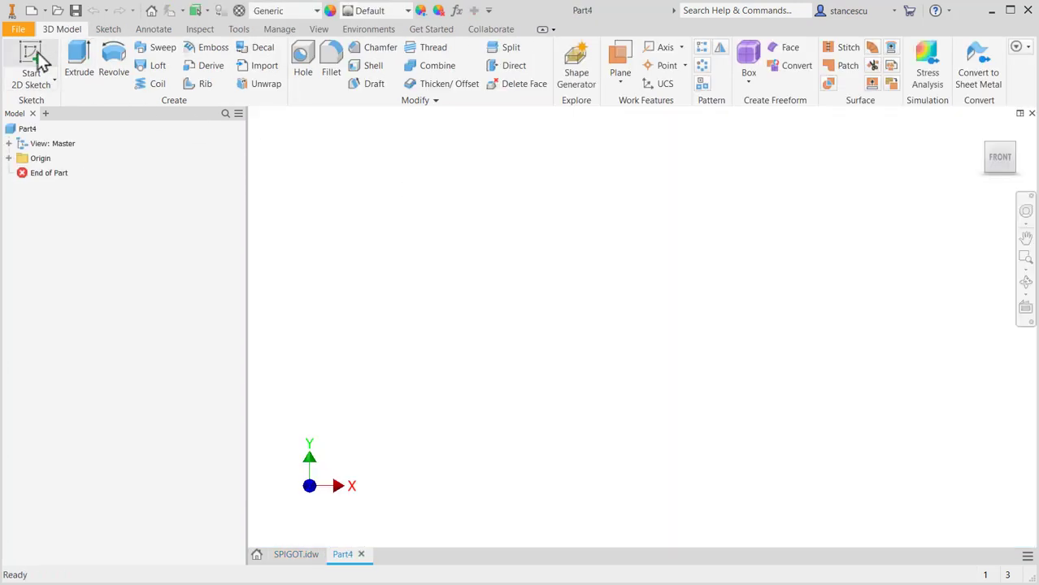
pyautogui.click(33, 62)
pyautogui.click(574, 203)
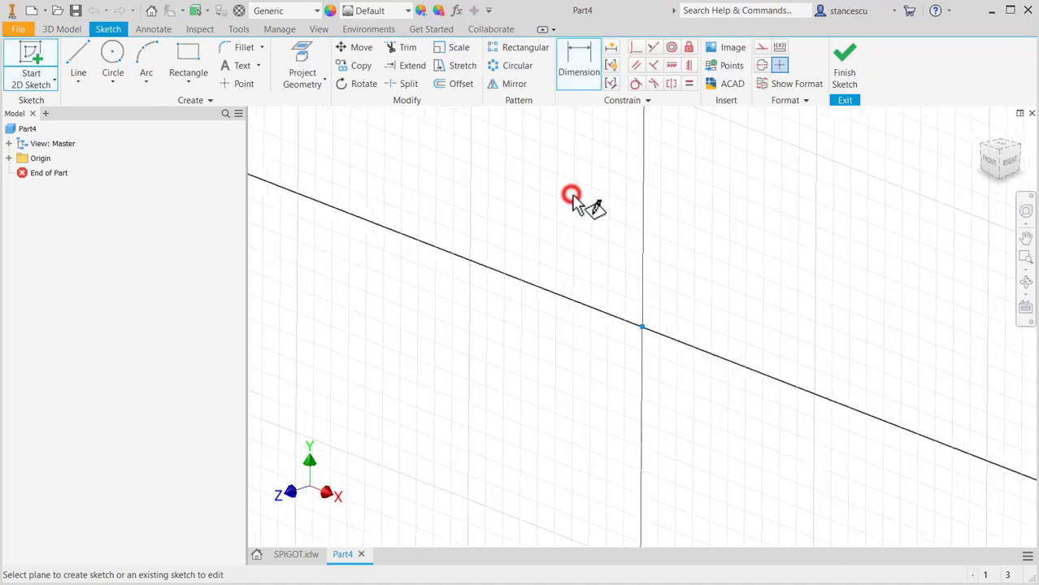
# - Sketch an upright rectangle about 23.8 mm tall in the positive quadrant, with one corner at the origin
pyautogui.moveTo(589, 244)
pyautogui.mouseDown(button='middle')
pyautogui.moveTo(610, 370)
pyautogui.moveTo(598, 400)
pyautogui.moveTo(604, 391)
pyautogui.mouseUp(button='middle')
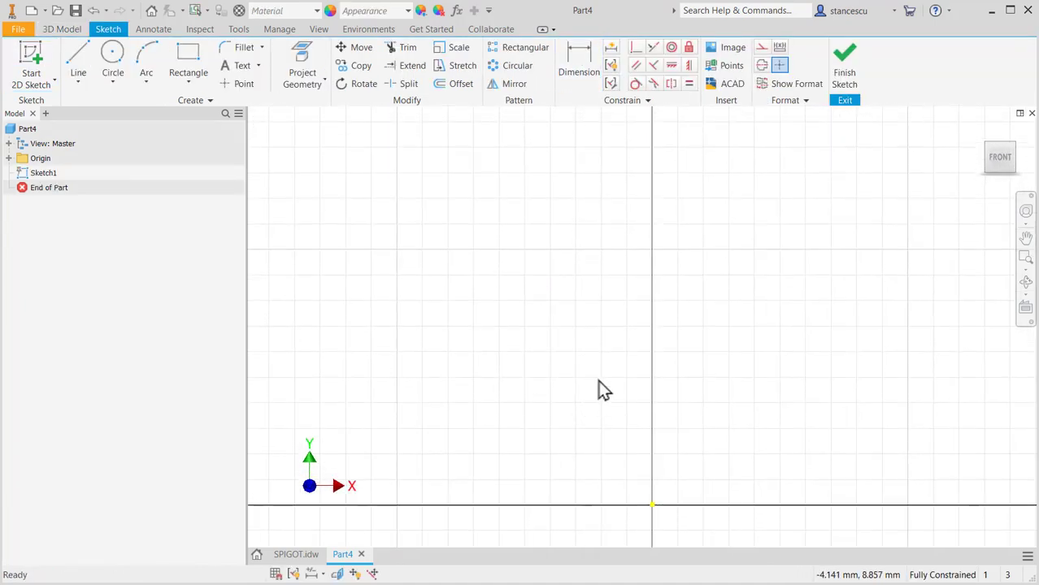
pyautogui.click(187, 59)
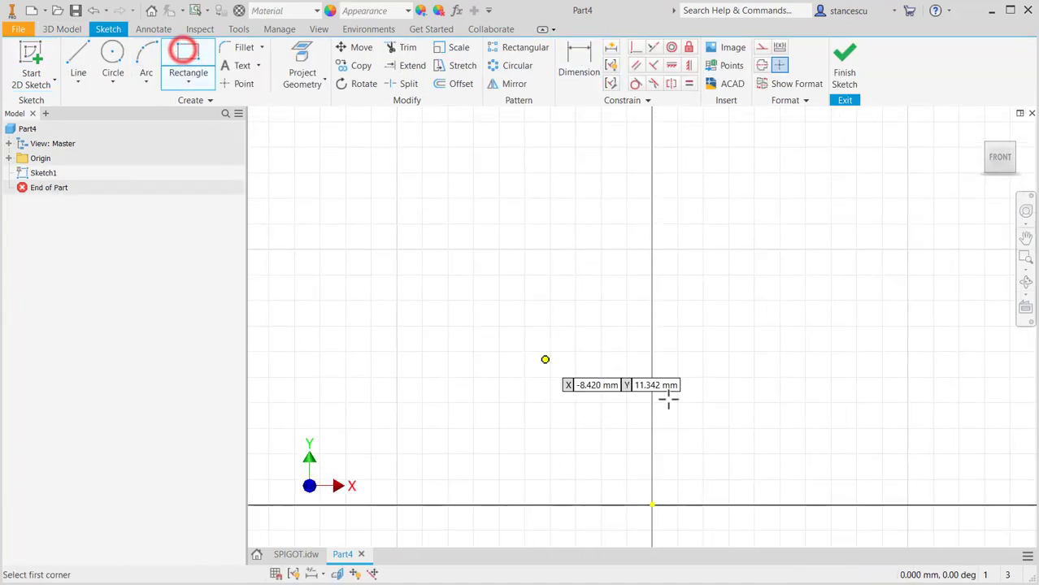
pyautogui.click(651, 506)
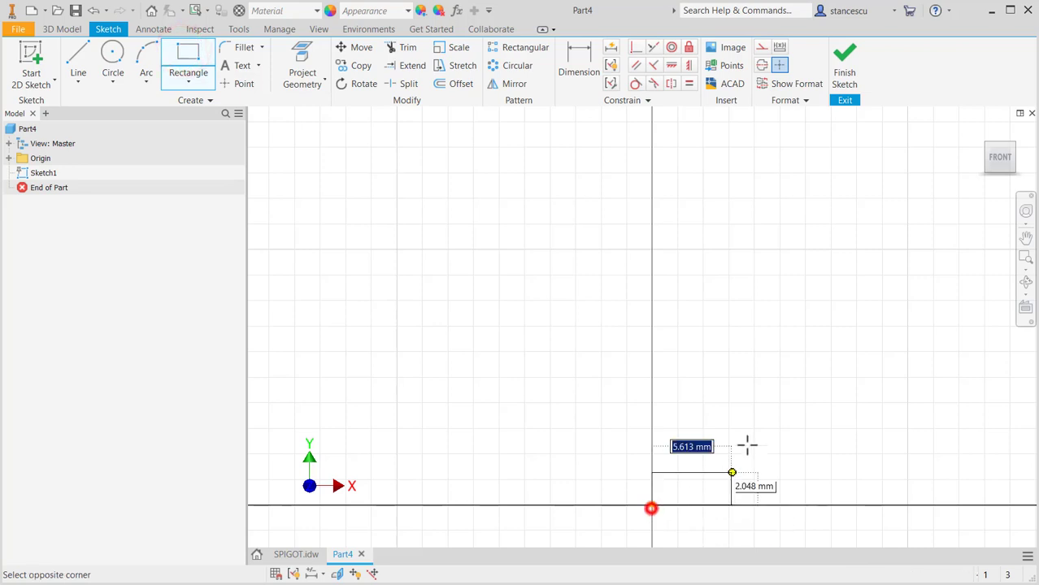
pyautogui.click(792, 202)
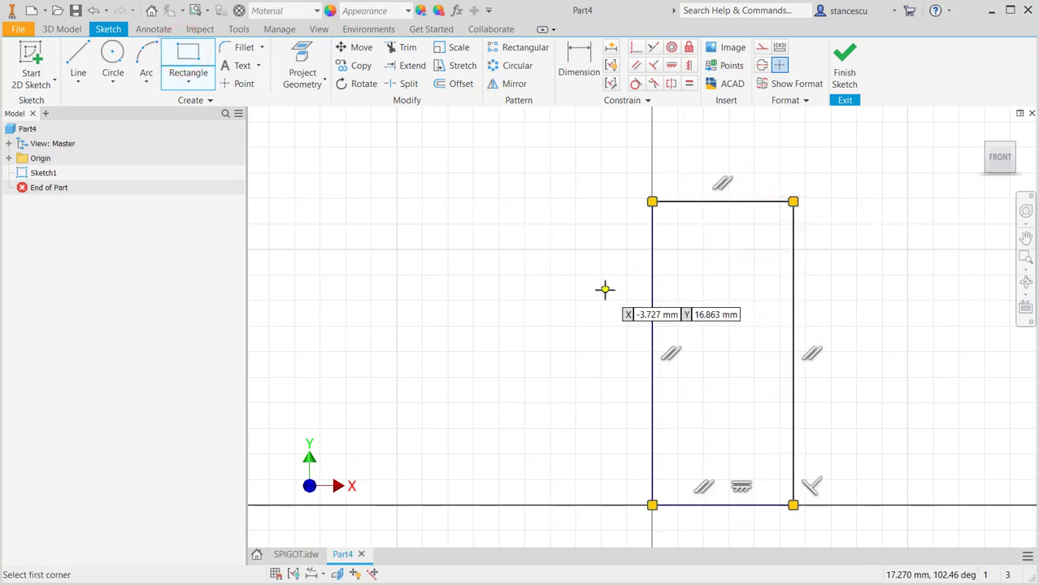
pyautogui.press('Escape')
# - Convert the rectangle's vertical edge through the origin into a centerline
pyautogui.moveTo(699, 265); pyautogui.dragTo(564, 289)
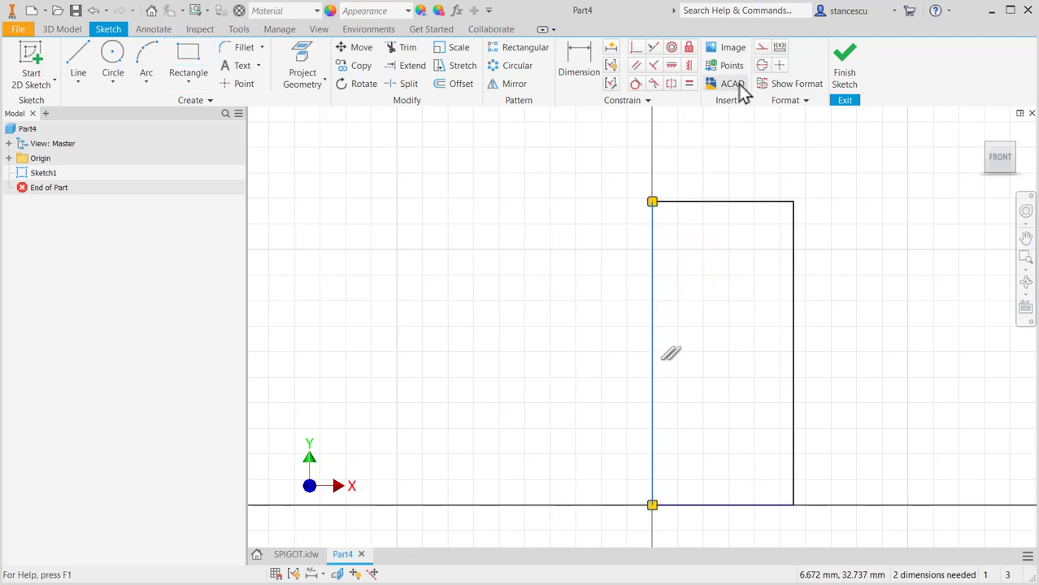
pyautogui.click(762, 65)
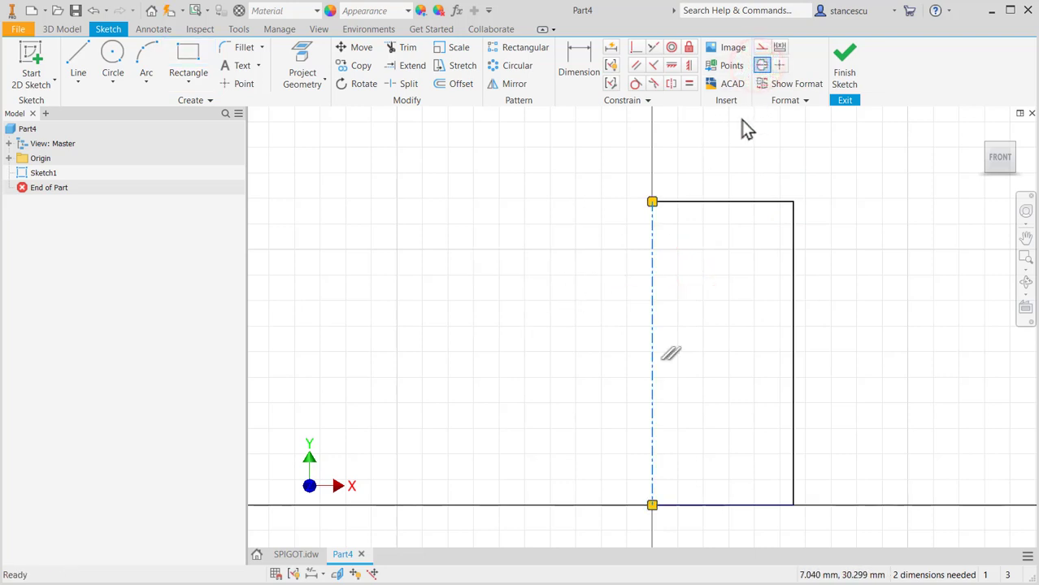
pyautogui.press('Escape')
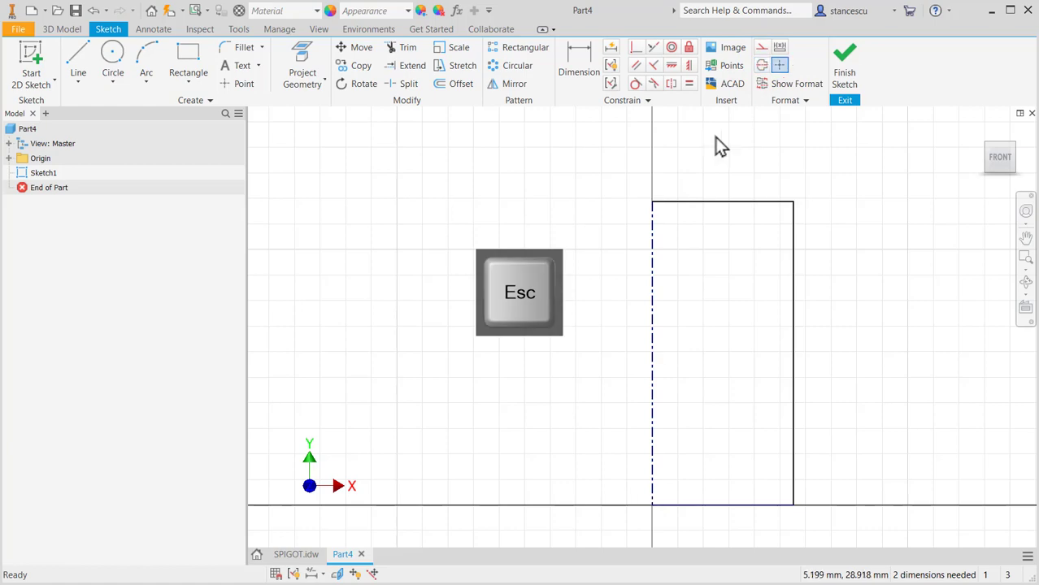
# - Check the height in the SPIGOT.idw section view and dimension the rectangle's height in the part sketch as 31.5 mm
pyautogui.click(294, 556)
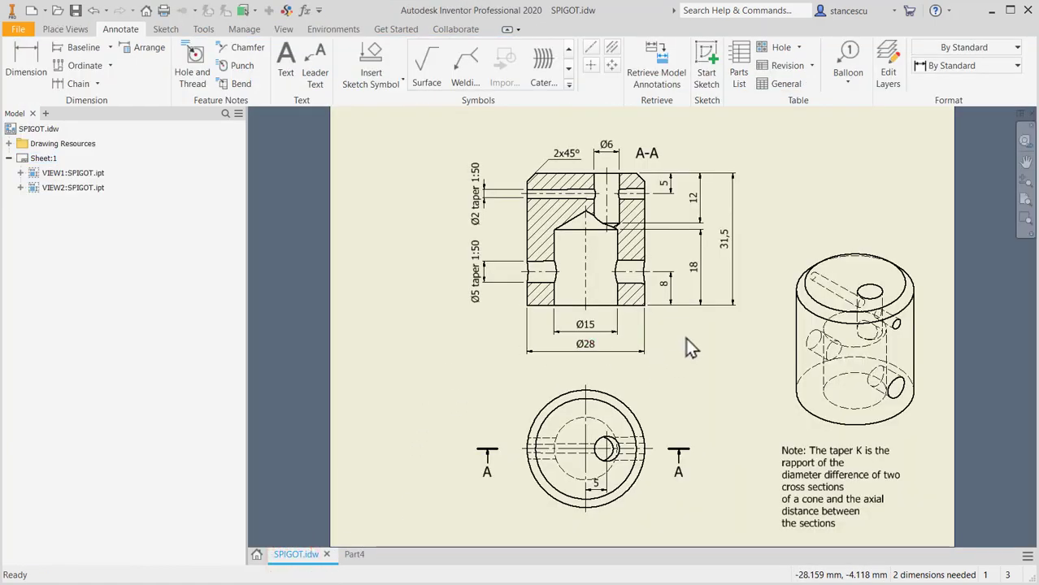
pyautogui.scroll(3, 686, 348)
pyautogui.moveTo(689, 351); pyautogui.dragTo(708, 507, button='middle')
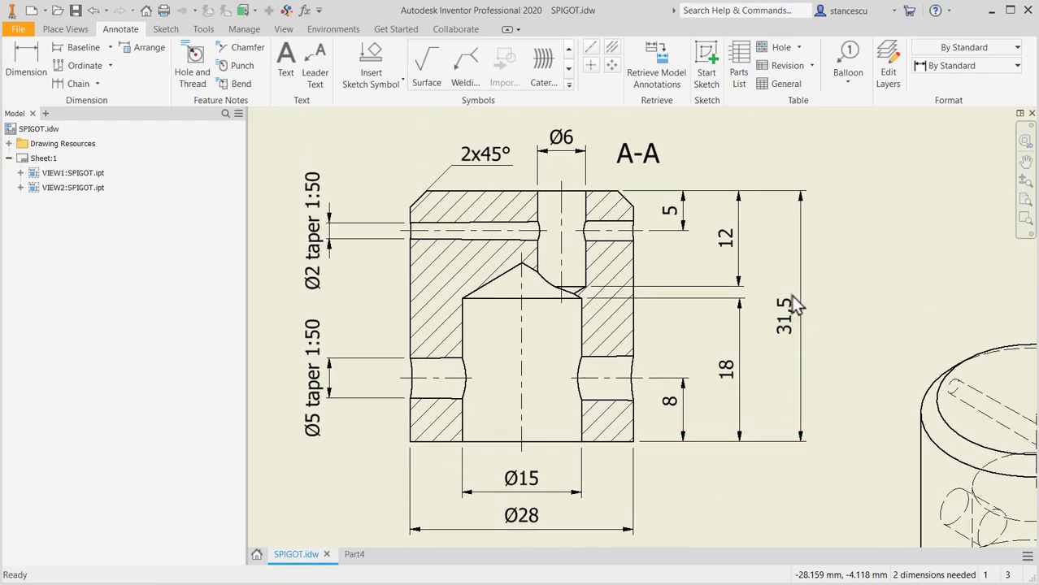
pyautogui.click(356, 556)
pyautogui.click(575, 65)
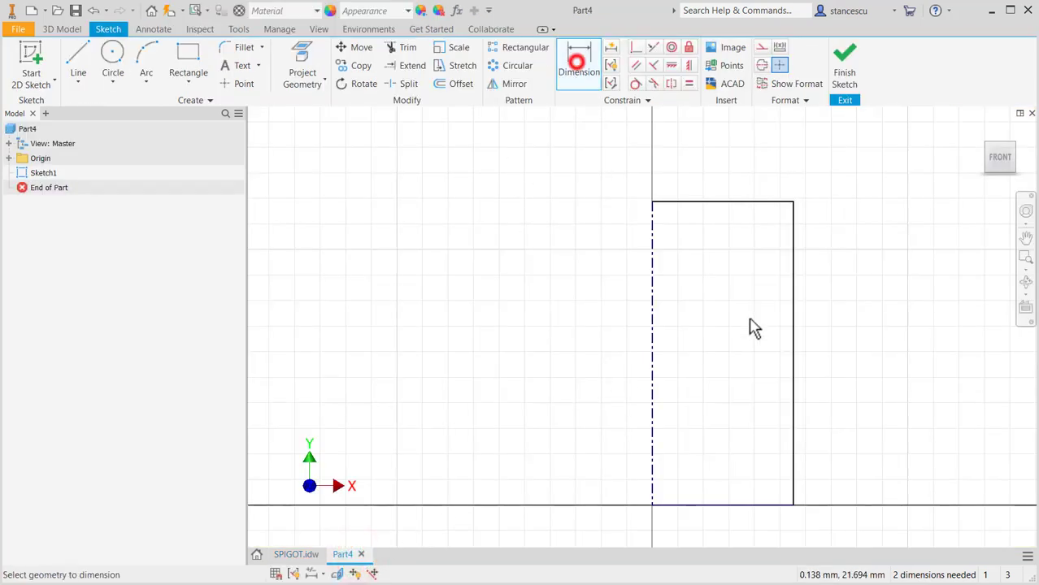
pyautogui.click(791, 353)
pyautogui.click(859, 353)
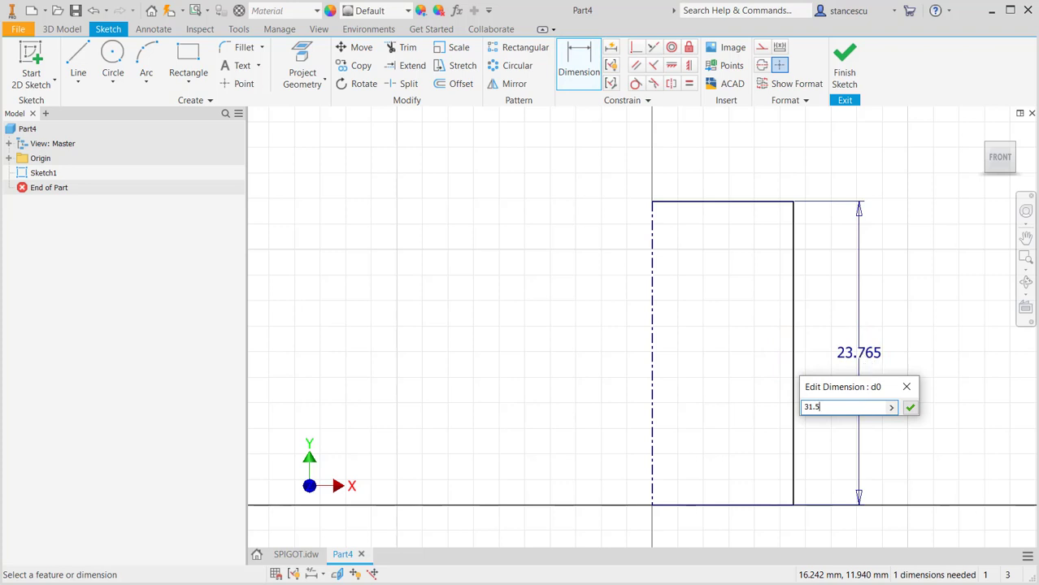
pyautogui.click(910, 408)
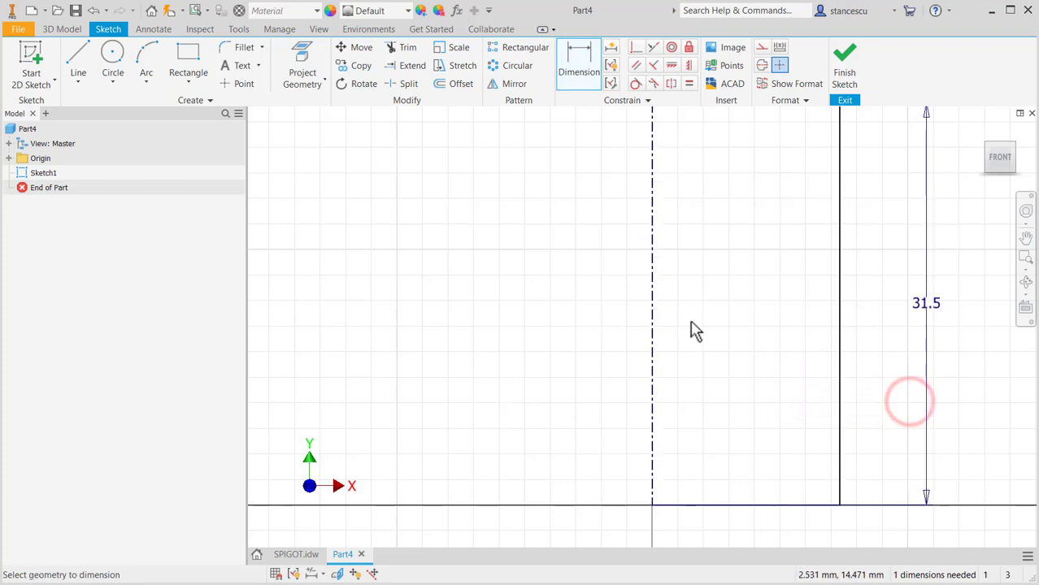
# - Add a diameter dimension of 28 mm between the centerline and the rectangle's opposite vertical edge
pyautogui.scroll(-3, 695, 330)
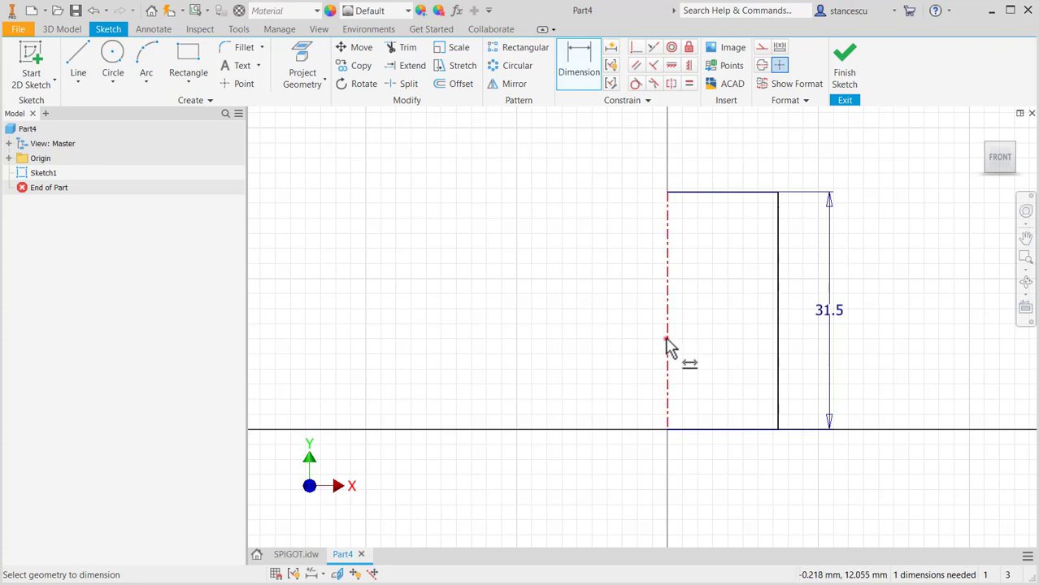
pyautogui.click(667, 338)
pyautogui.click(778, 353)
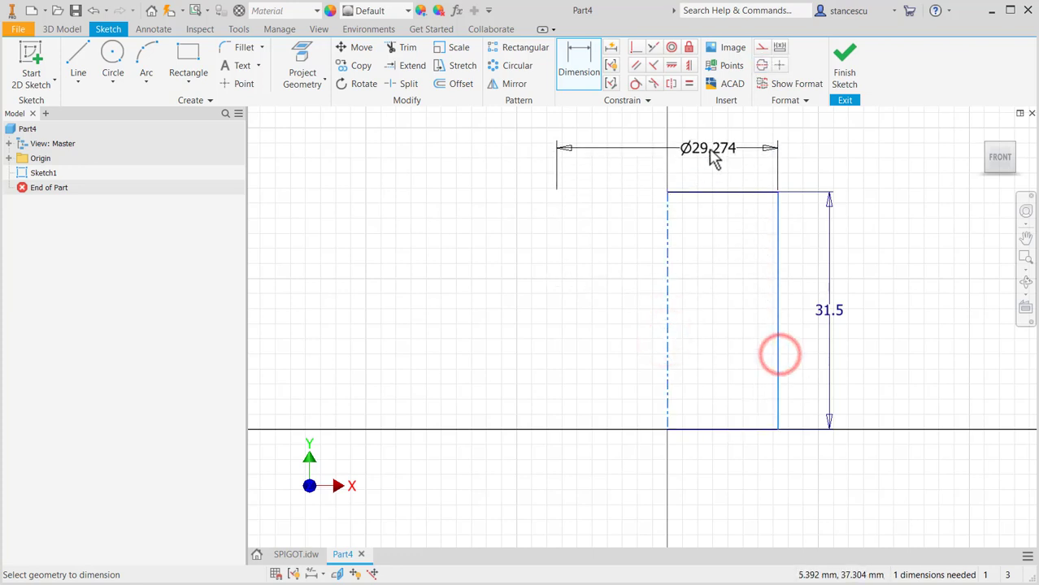
pyautogui.click(711, 151)
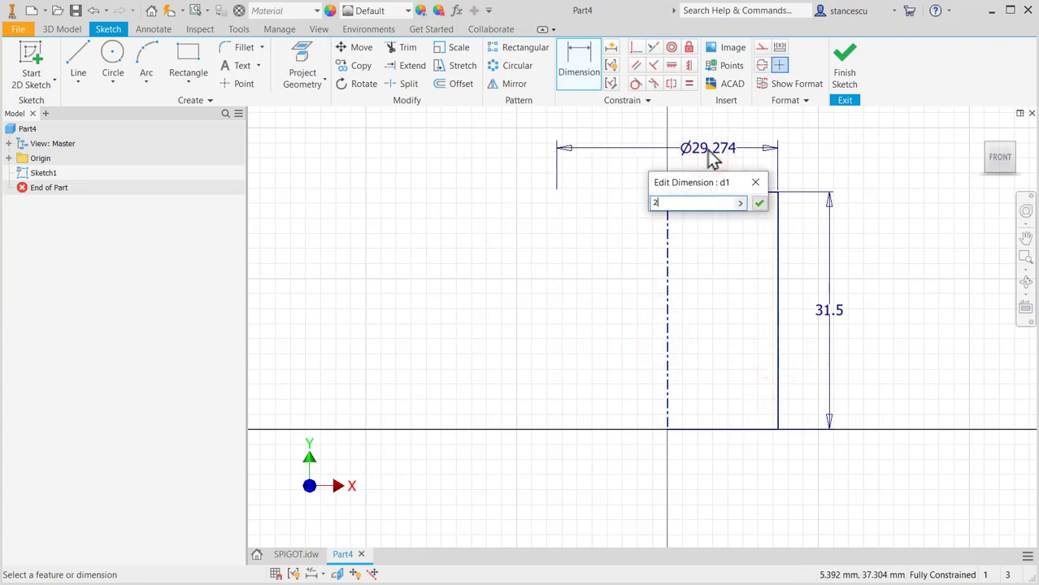
pyautogui.press('Return')
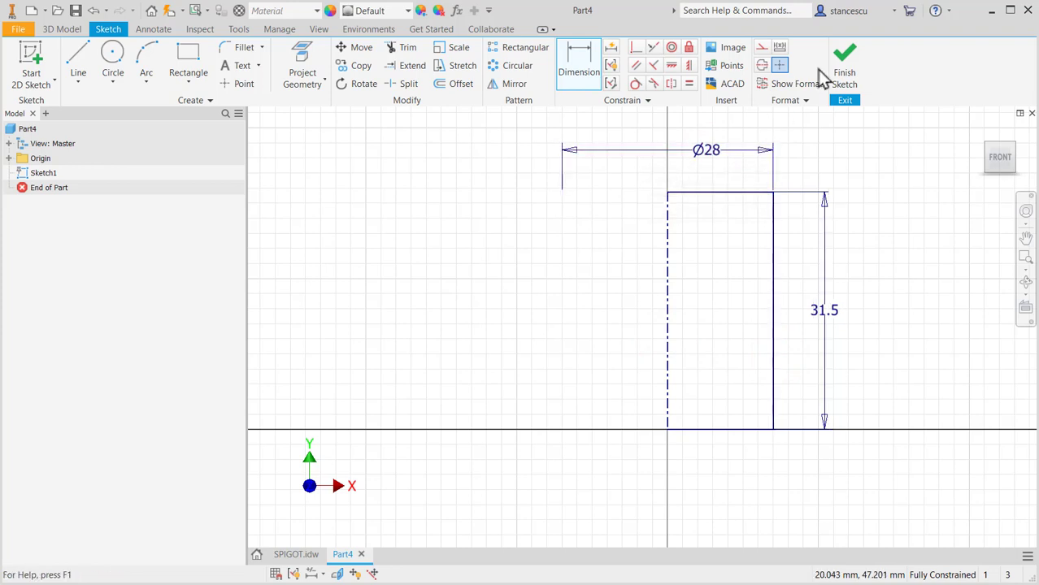
# - Finish the sketch and revolve the rectangle a full 360 degrees about the centerline
pyautogui.click(843, 73)
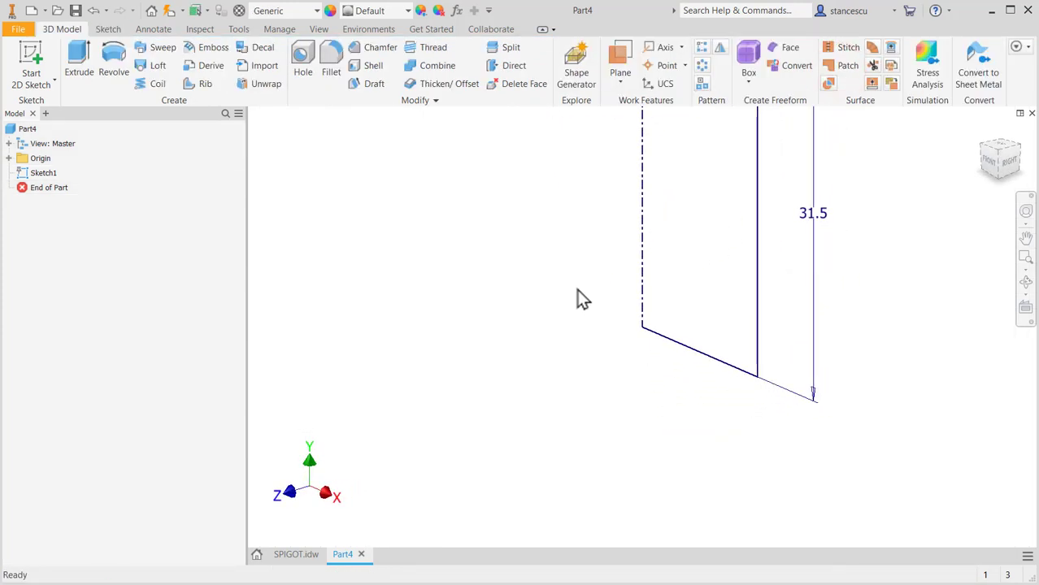
pyautogui.click(117, 59)
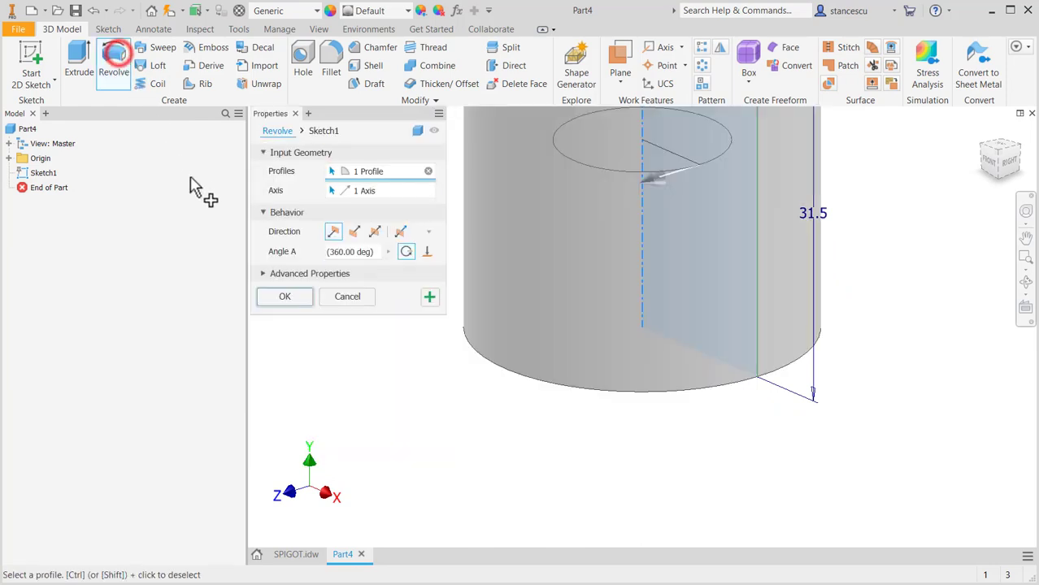
pyautogui.click(286, 293)
# - Check the chamfer callout in SPIGOT.idw and chamfer the cylinder's upper circular edge by 2 mm
pyautogui.scroll(-3, 460, 367)
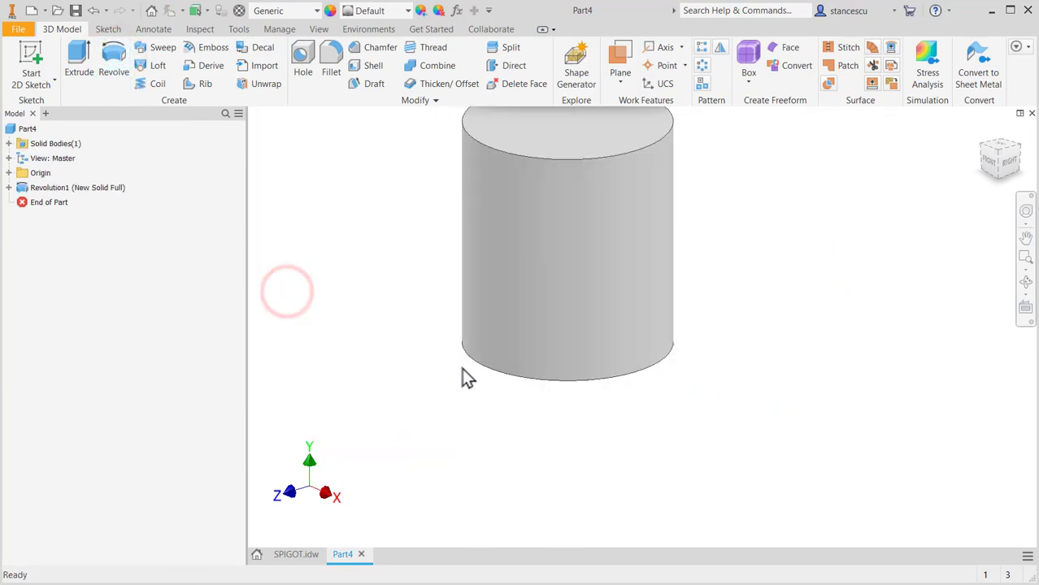
pyautogui.moveTo(473, 392); pyautogui.dragTo(506, 469, button='middle')
pyautogui.click(296, 554)
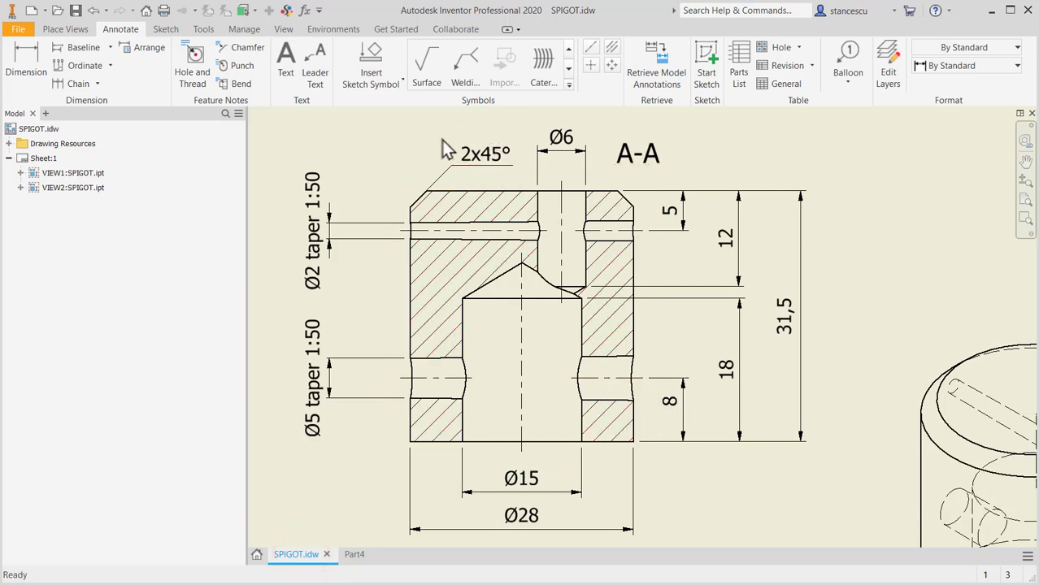
pyautogui.click(354, 556)
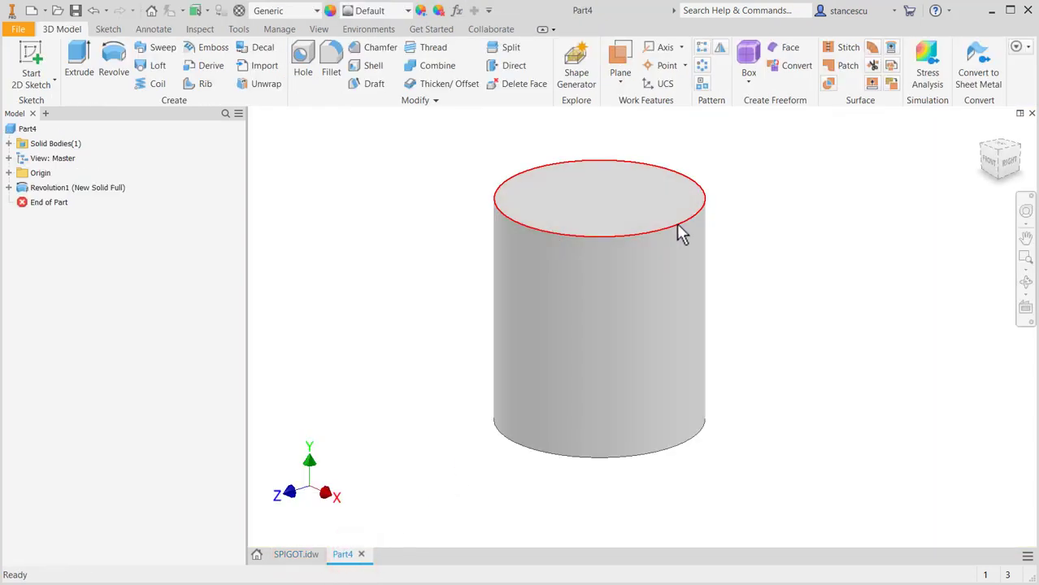
pyautogui.click(676, 225)
pyautogui.click(713, 211)
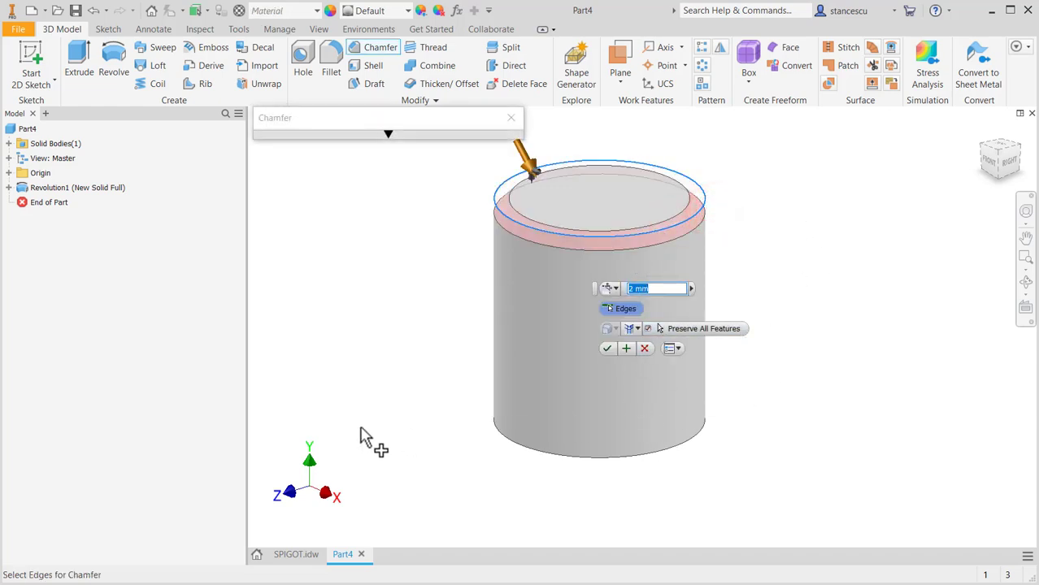
pyautogui.click(608, 348)
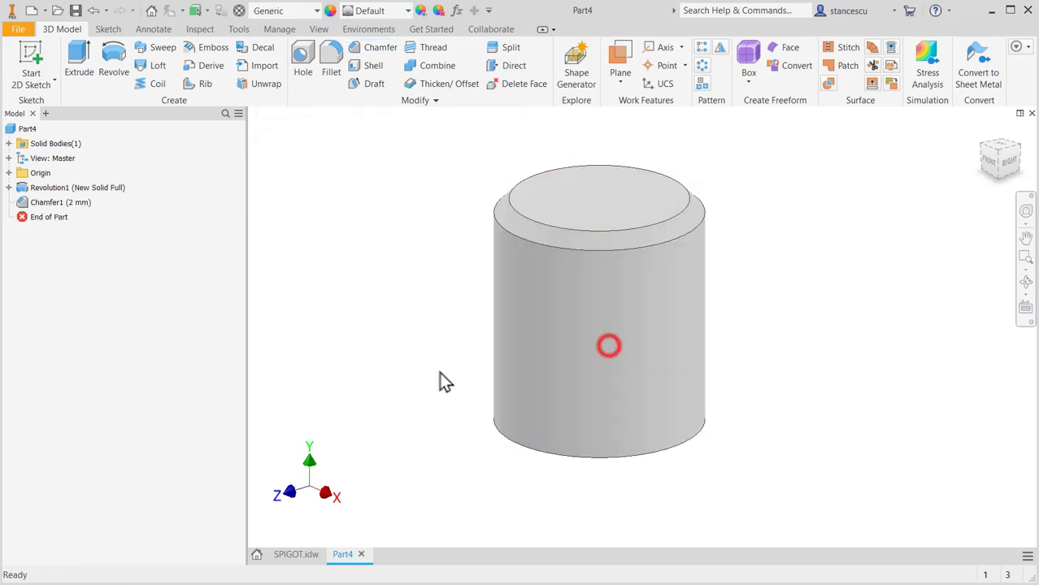
# - Start a new sketch on the origin XY plane and slice the model graphics at the sketch plane
pyautogui.click(9, 172)
pyautogui.click(34, 217)
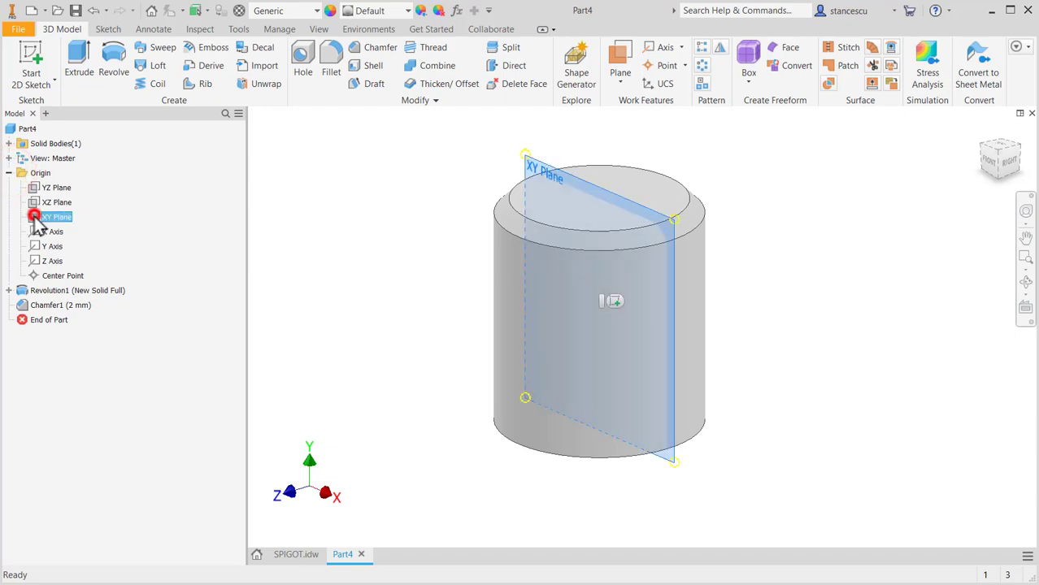
pyautogui.click(614, 301)
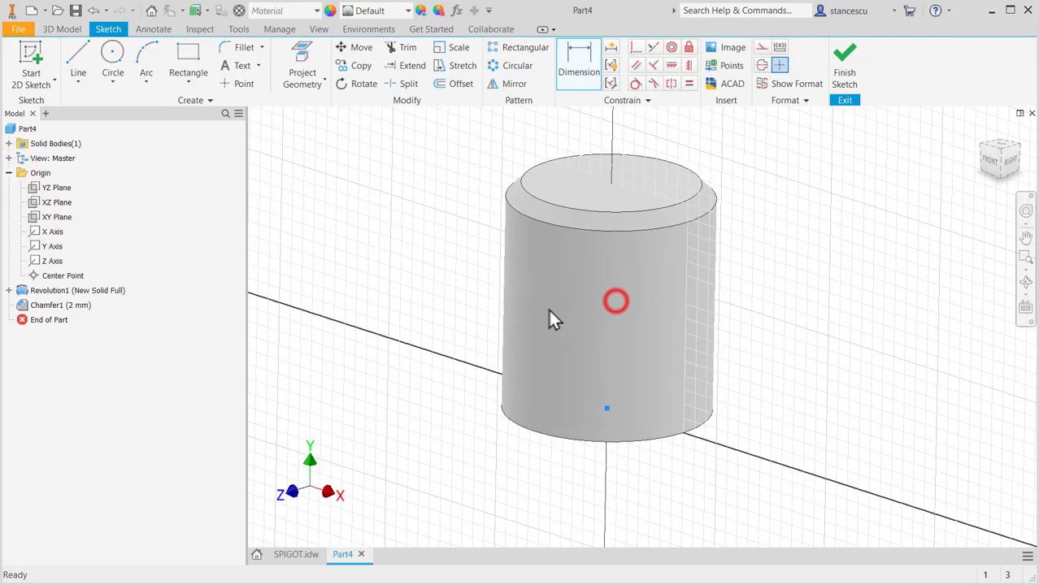
pyautogui.press('F7')
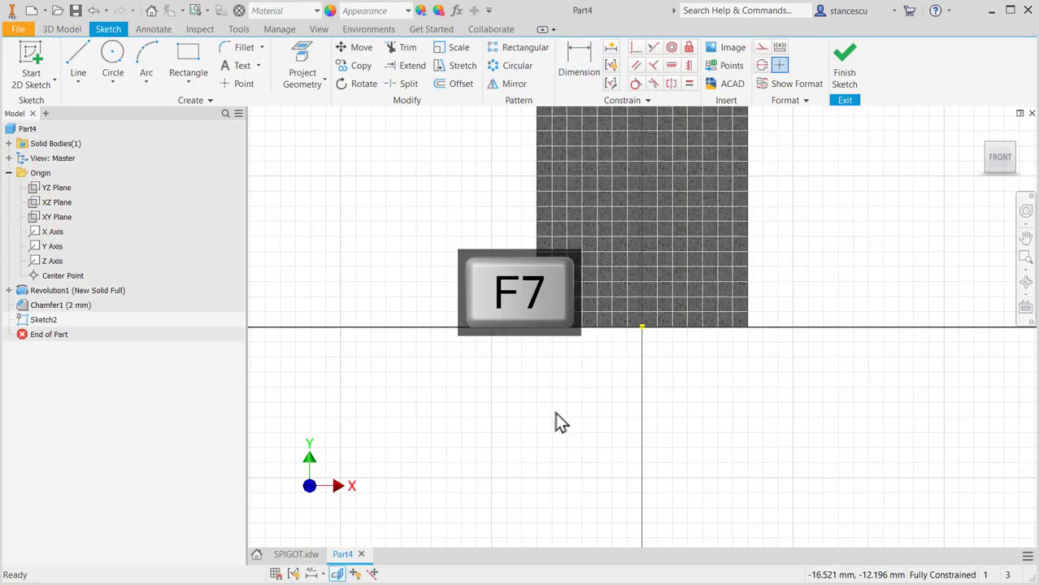
# - Project both vertical side edges of the cylinder into the sketch
pyautogui.moveTo(595, 426); pyautogui.dragTo(566, 567, button='middle')
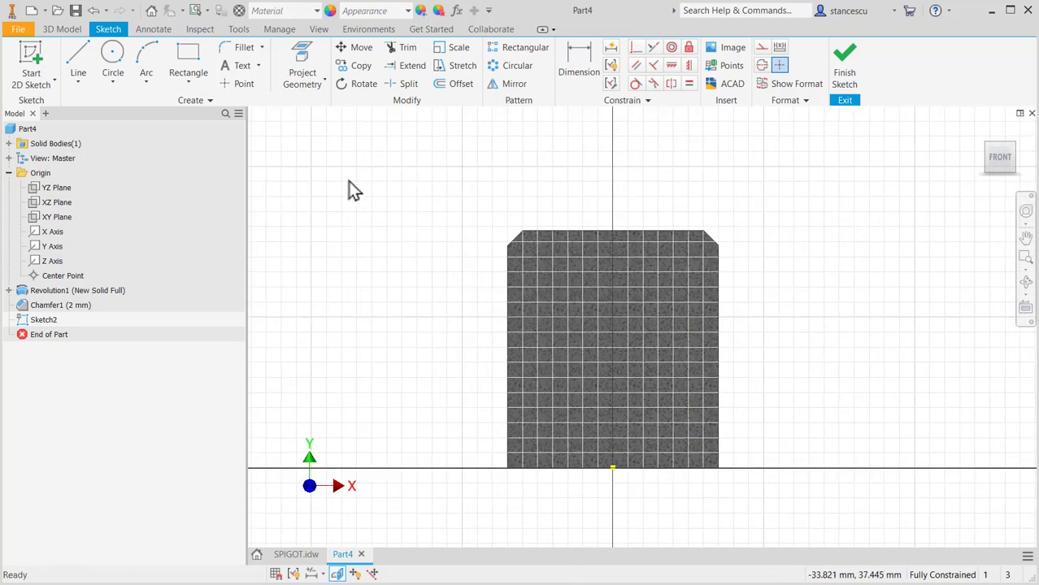
pyautogui.click(299, 56)
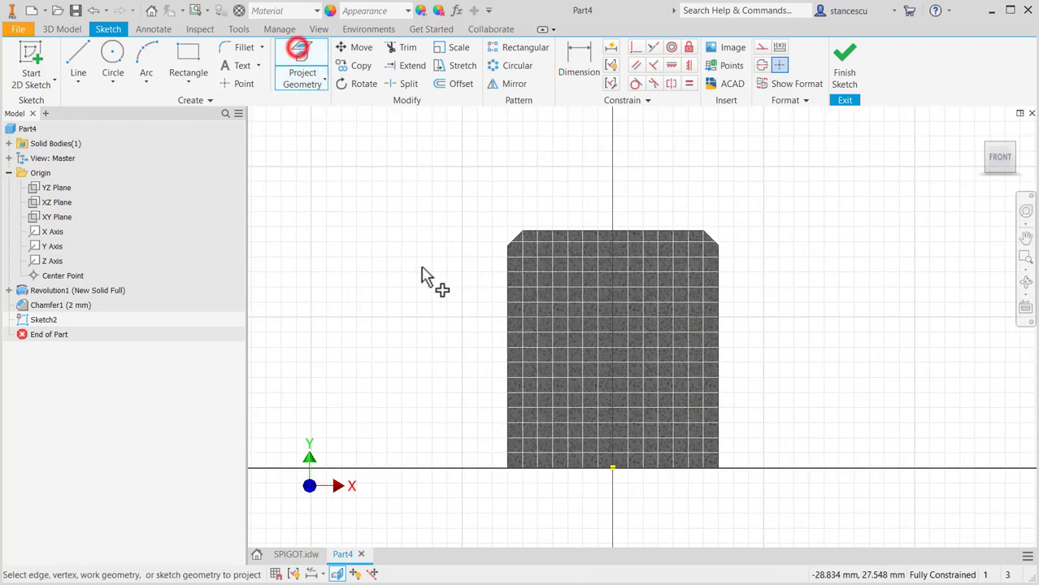
pyautogui.click(506, 287)
pyautogui.click(719, 298)
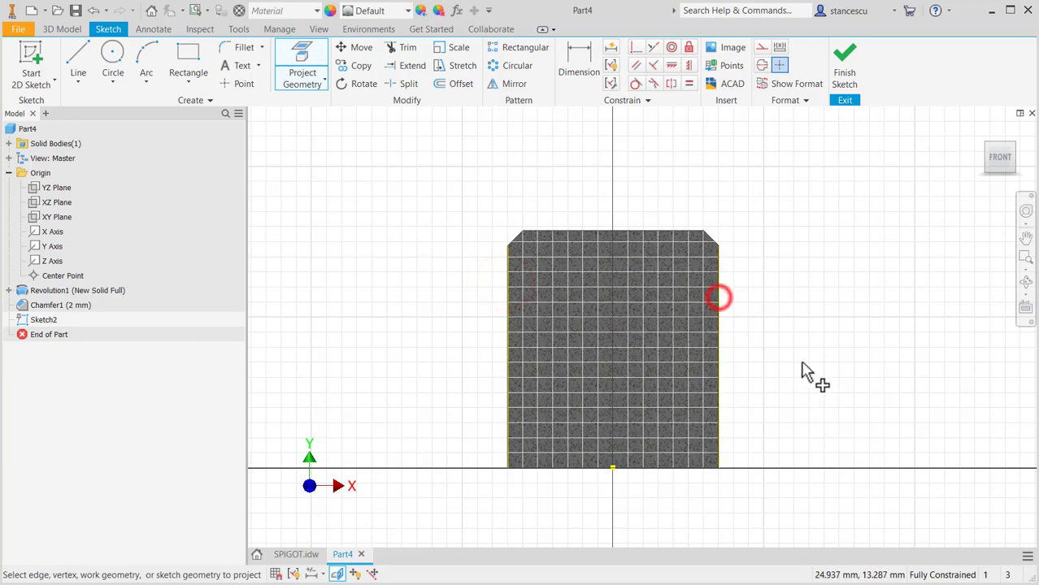
# - Draw two horizontal lines across the cylinder between its projected side edges, at heights of about 25.4 mm and 6.7 mm
pyautogui.click(79, 69)
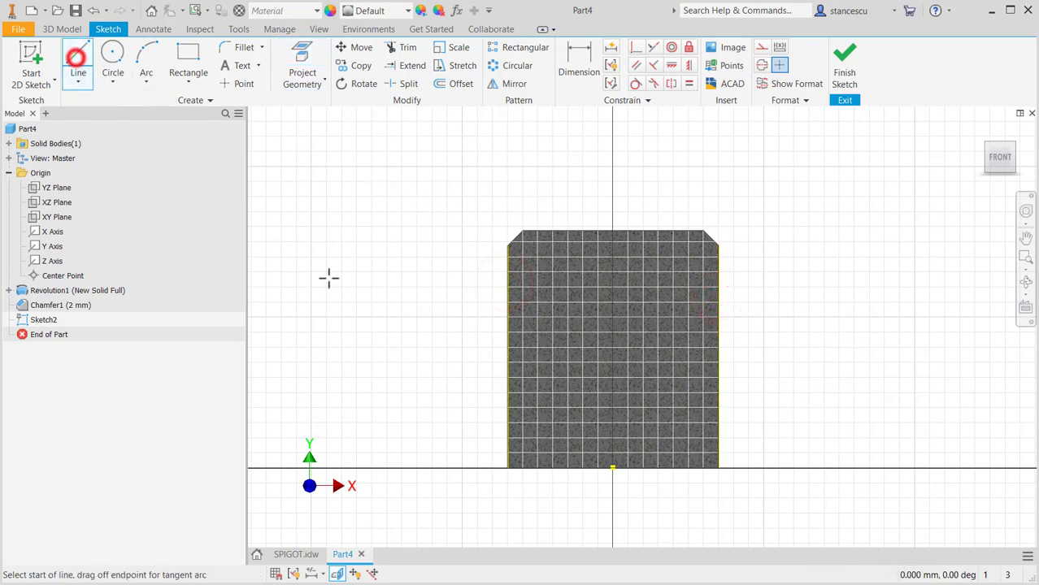
pyautogui.click(506, 276)
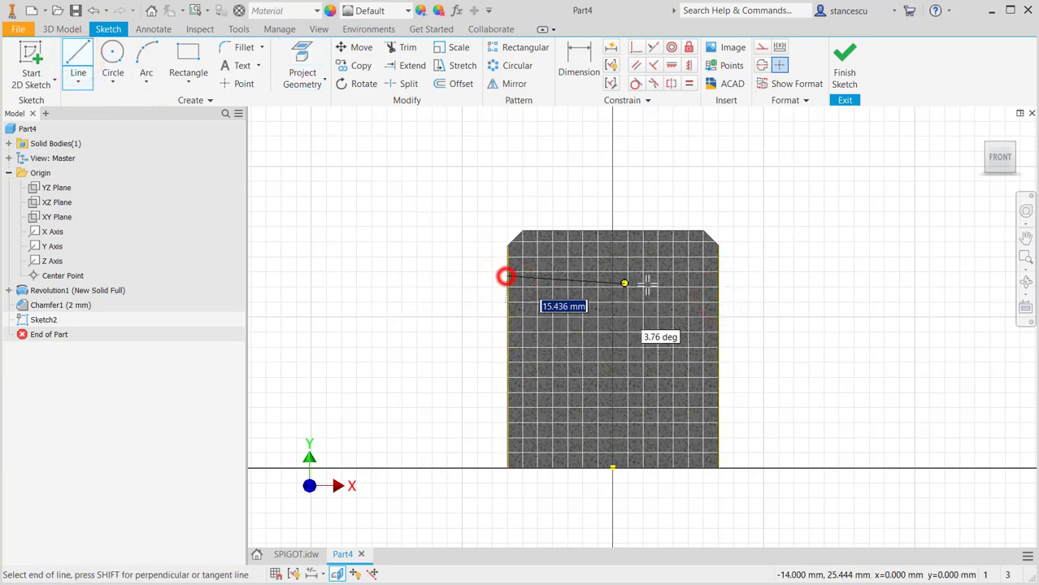
pyautogui.doubleClick(718, 276)
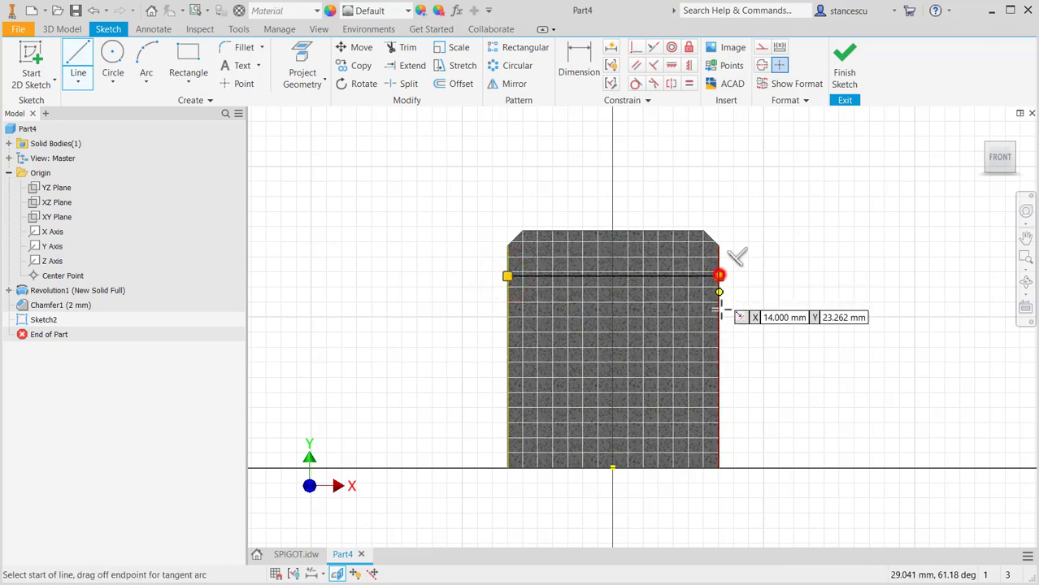
pyautogui.click(506, 419)
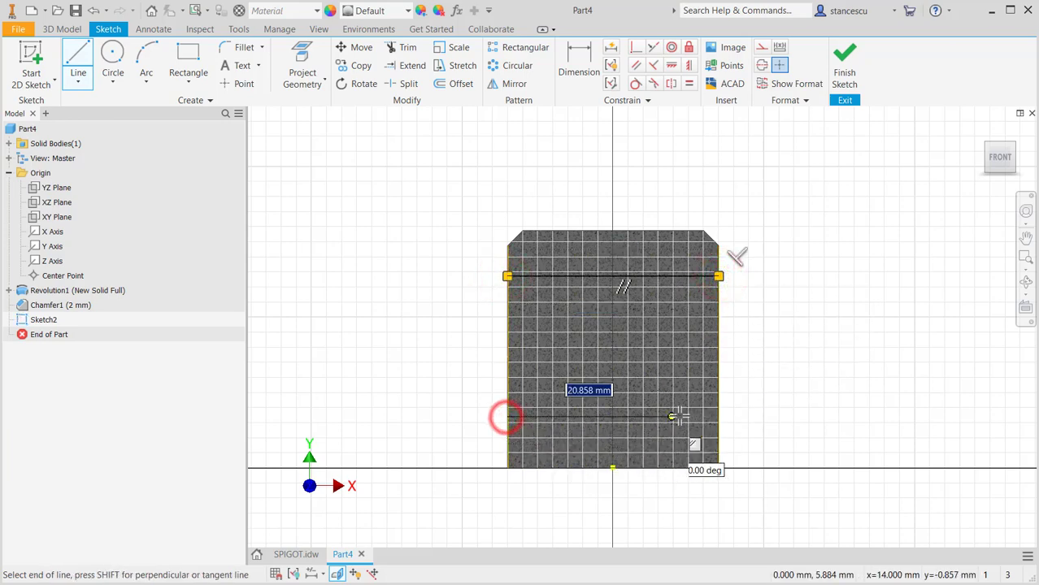
pyautogui.doubleClick(718, 417)
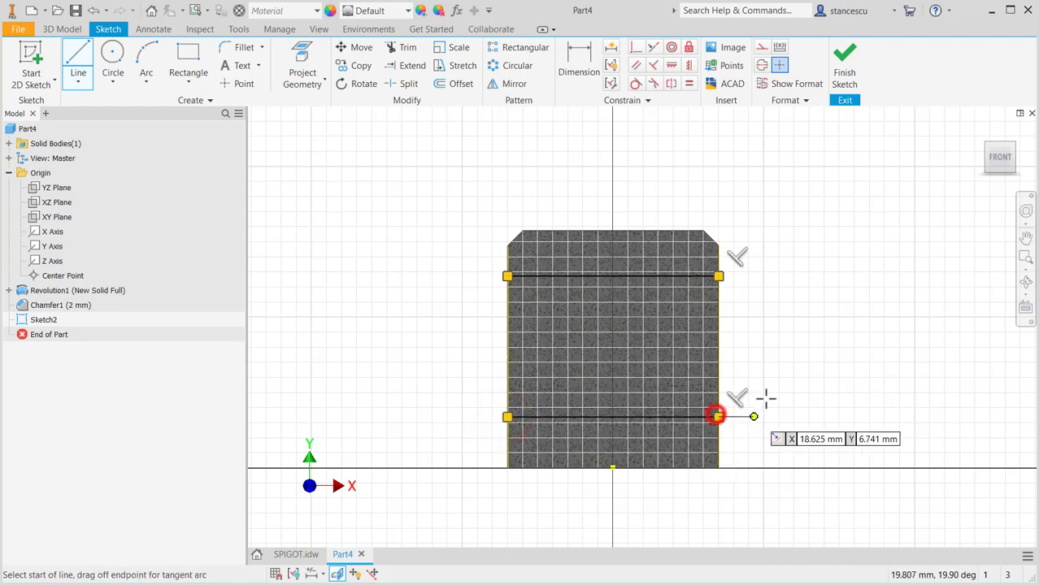
pyautogui.press('Escape')
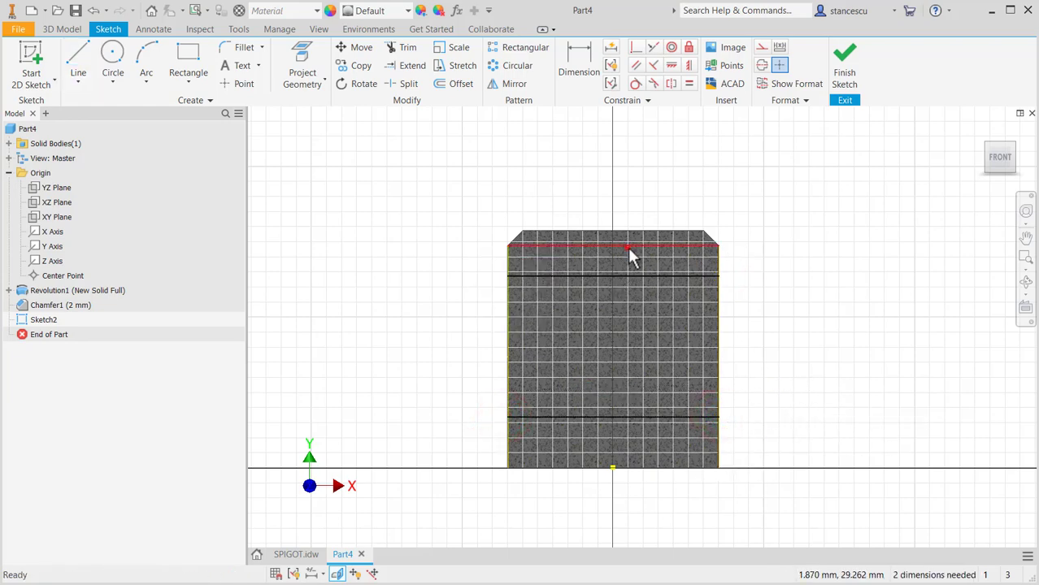
# - Convert both horizontal sketch lines to centerlines
pyautogui.click(627, 248)
pyautogui.click(677, 195)
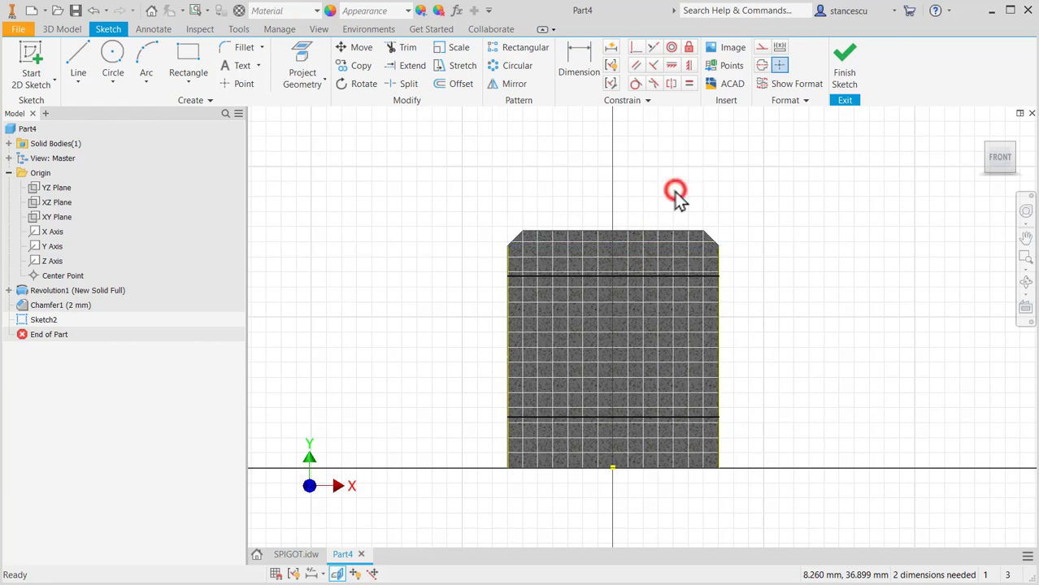
pyautogui.moveTo(662, 260); pyautogui.dragTo(643, 430)
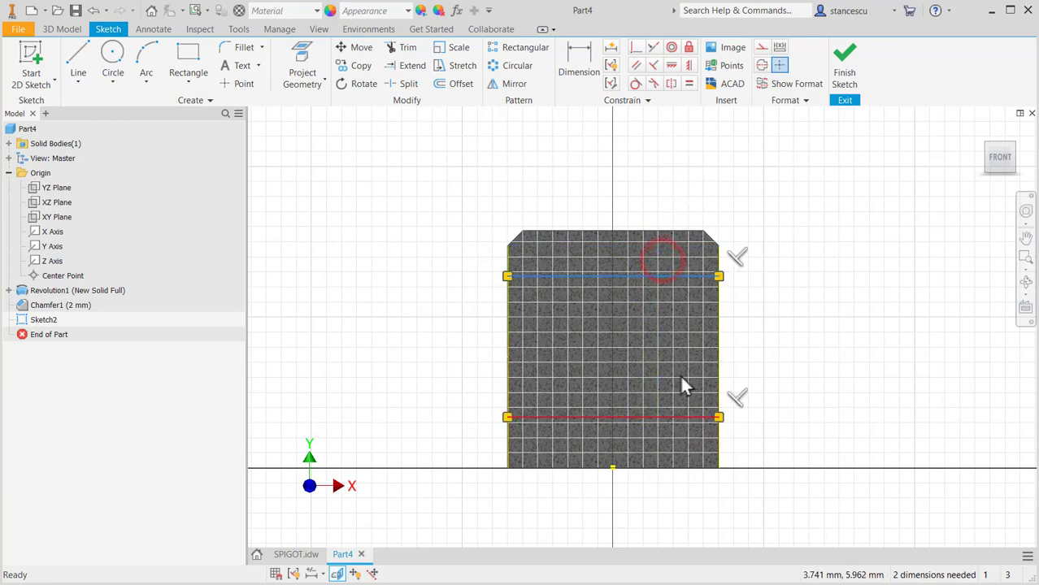
pyautogui.click(757, 65)
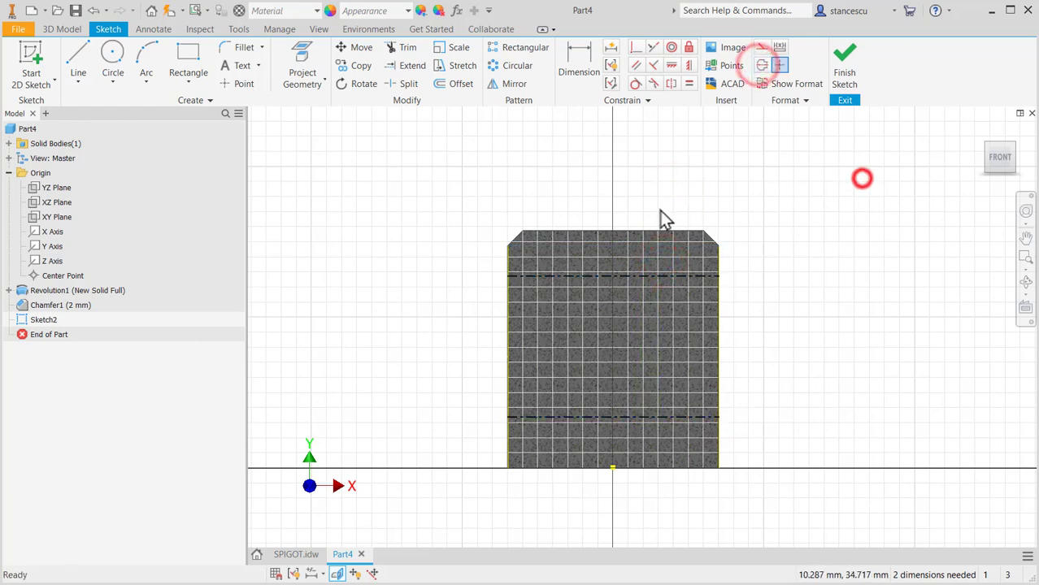
# - Draw a slanted line above each centerline, rising slightly from the cylinder's left projected edge to its right projected edge
pyautogui.scroll(2, 547, 269)
pyautogui.moveTo(617, 291); pyautogui.dragTo(606, 252, button='middle')
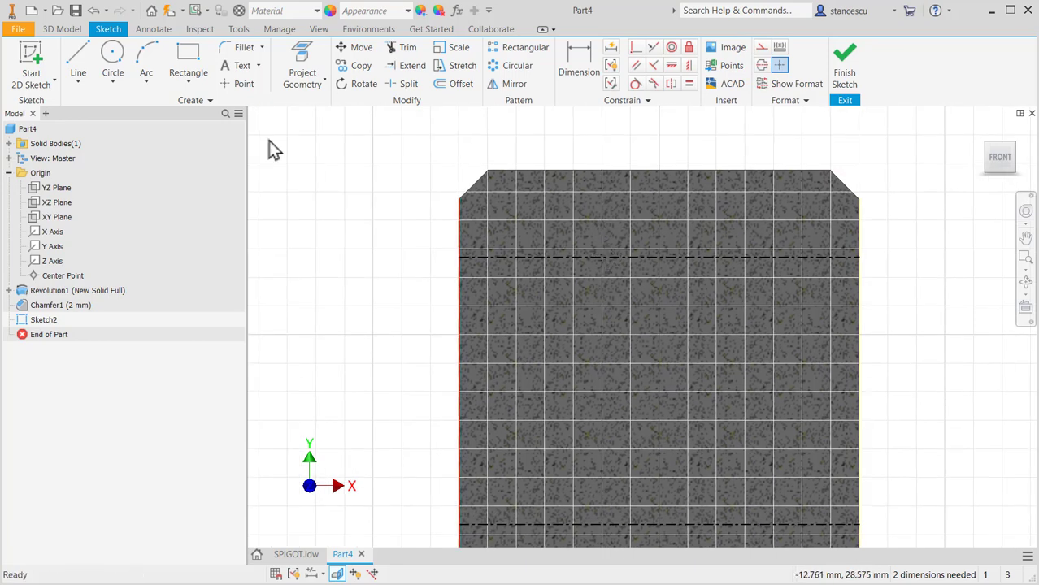
pyautogui.click(81, 56)
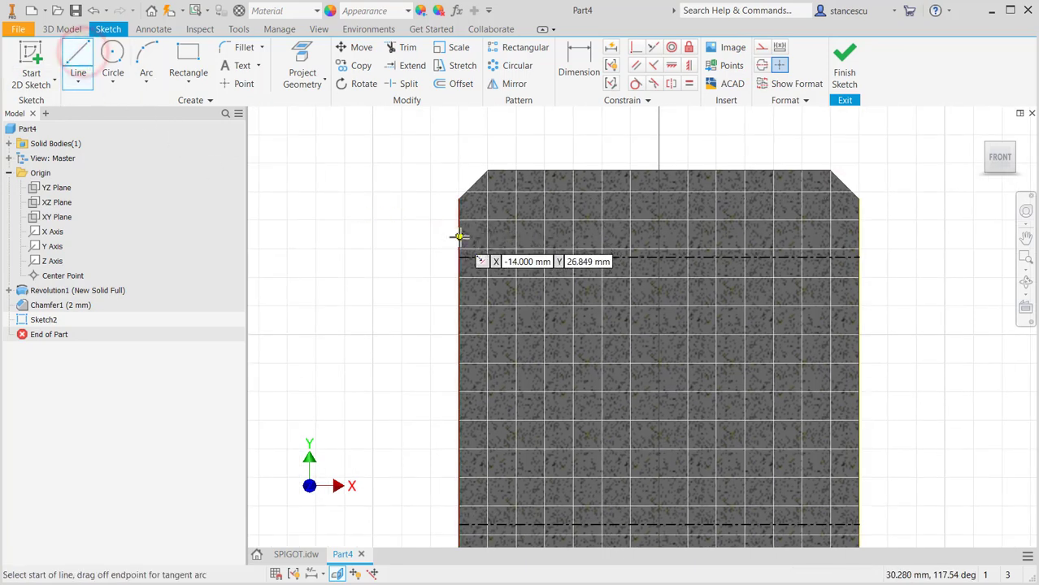
pyautogui.click(456, 232)
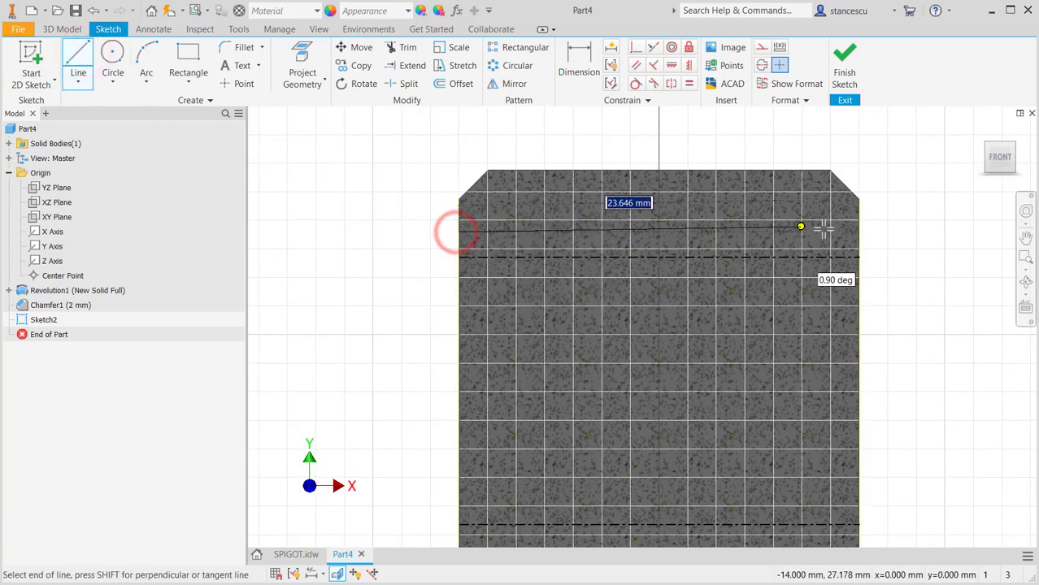
pyautogui.doubleClick(859, 218)
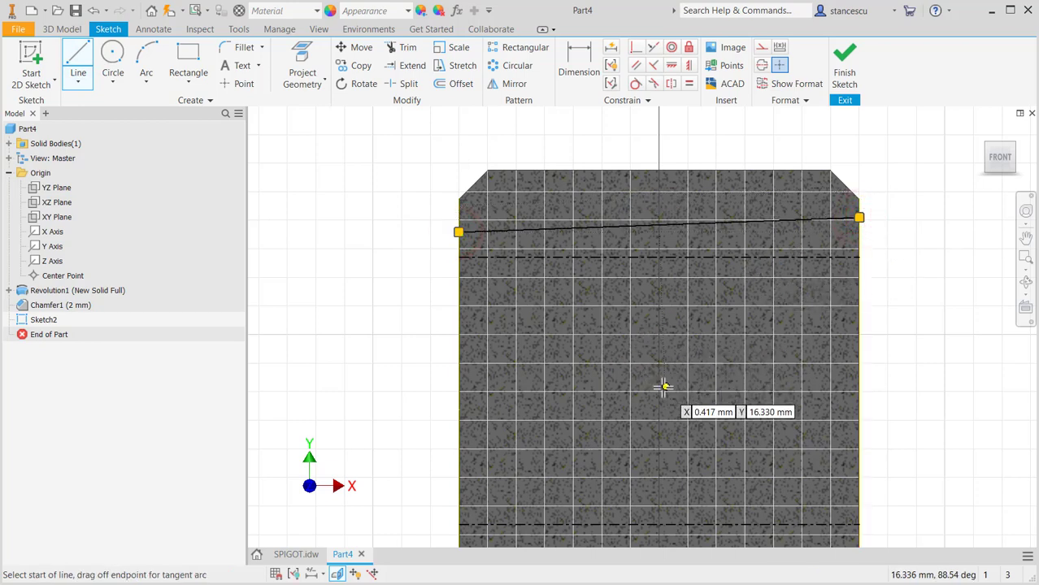
pyautogui.moveTo(662, 387); pyautogui.dragTo(668, 279, button='middle')
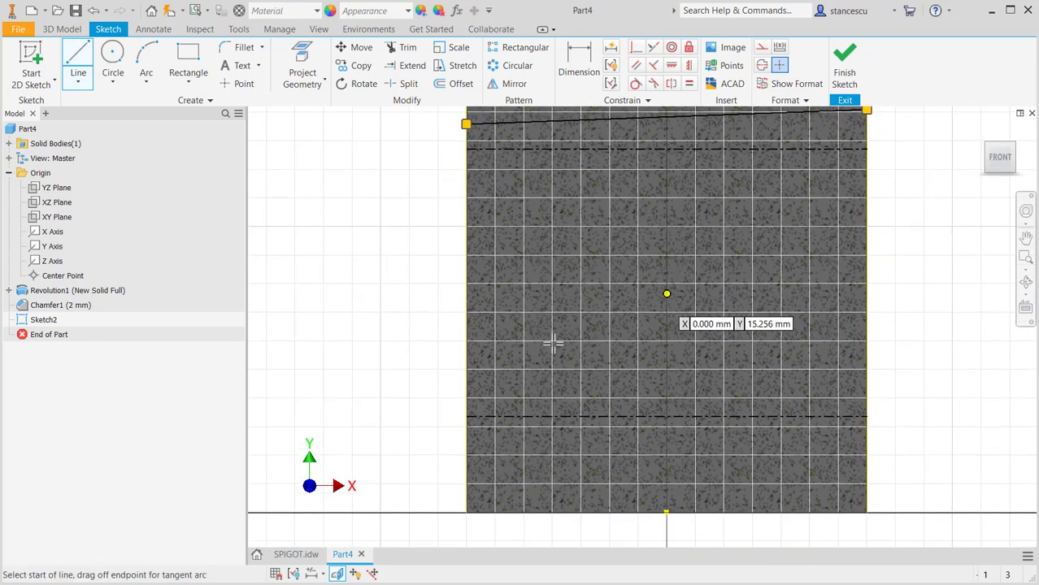
pyautogui.click(467, 371)
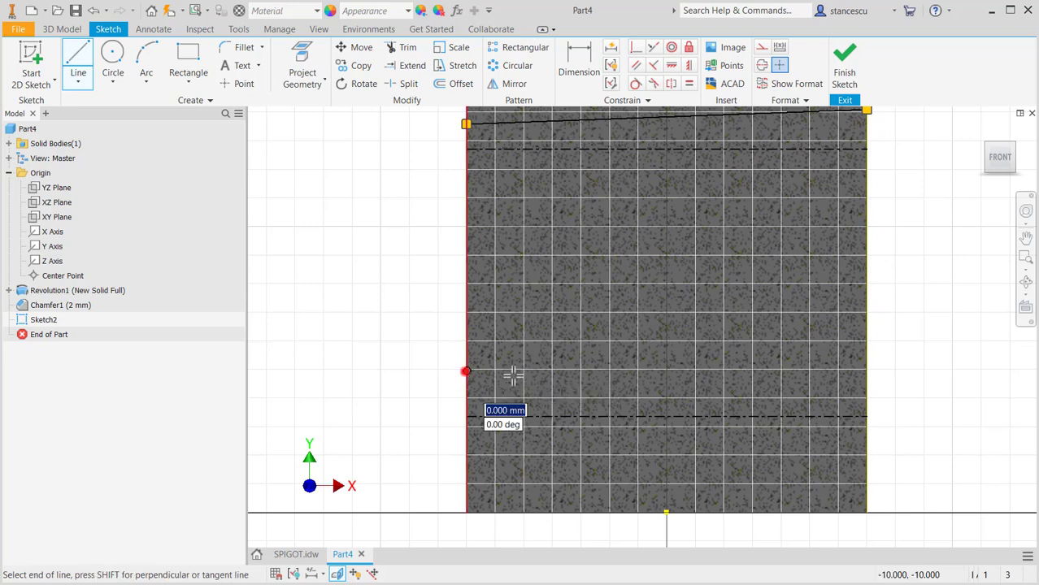
pyautogui.click(868, 349)
pyautogui.moveTo(413, 307); pyautogui.dragTo(413, 367, button='middle')
pyautogui.press('Escape')
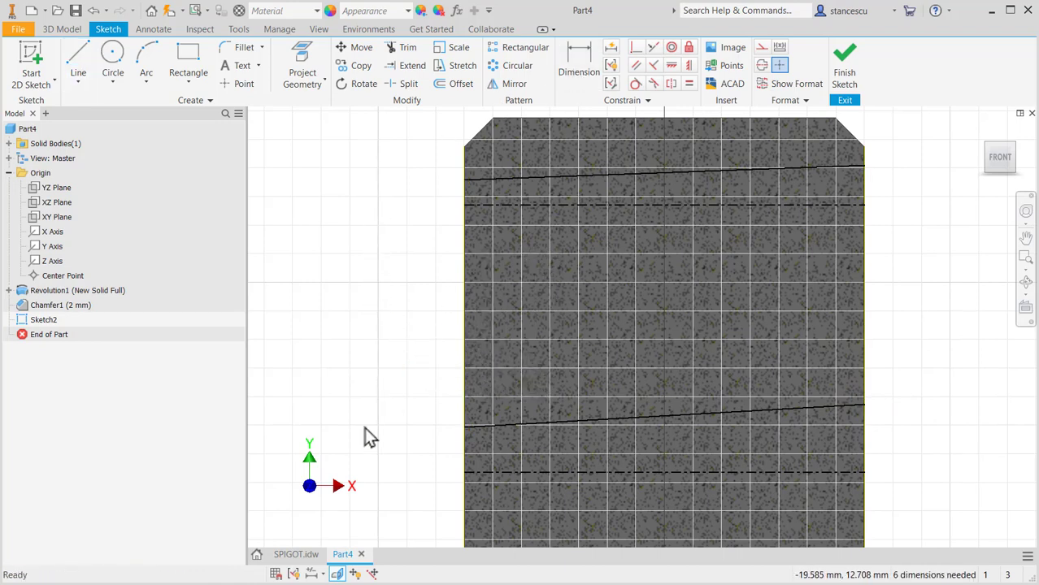
# - Examine the taper callouts of both cross holes and the taper note in SPIGOT.idw, and review the parameter list of Part4
pyautogui.click(295, 555)
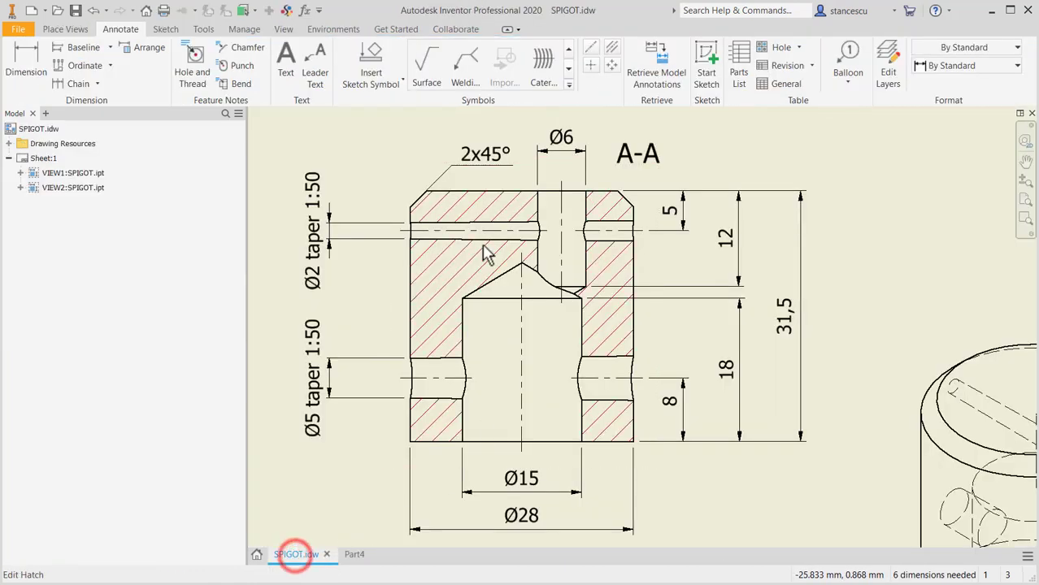
pyautogui.click(418, 232)
pyautogui.press('Escape')
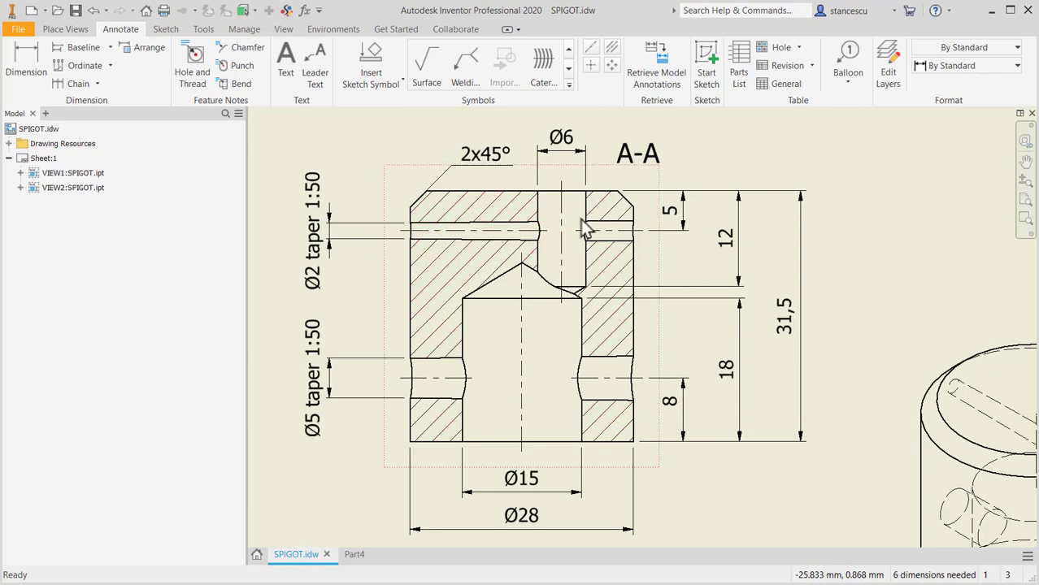
pyautogui.click(426, 234)
pyautogui.click(321, 207)
pyautogui.press('Escape')
pyautogui.moveTo(808, 502)
pyautogui.mouseDown(button='middle')
pyautogui.moveTo(622, 359)
pyautogui.moveTo(430, 244)
pyautogui.moveTo(484, 145)
pyautogui.mouseUp(button='middle')
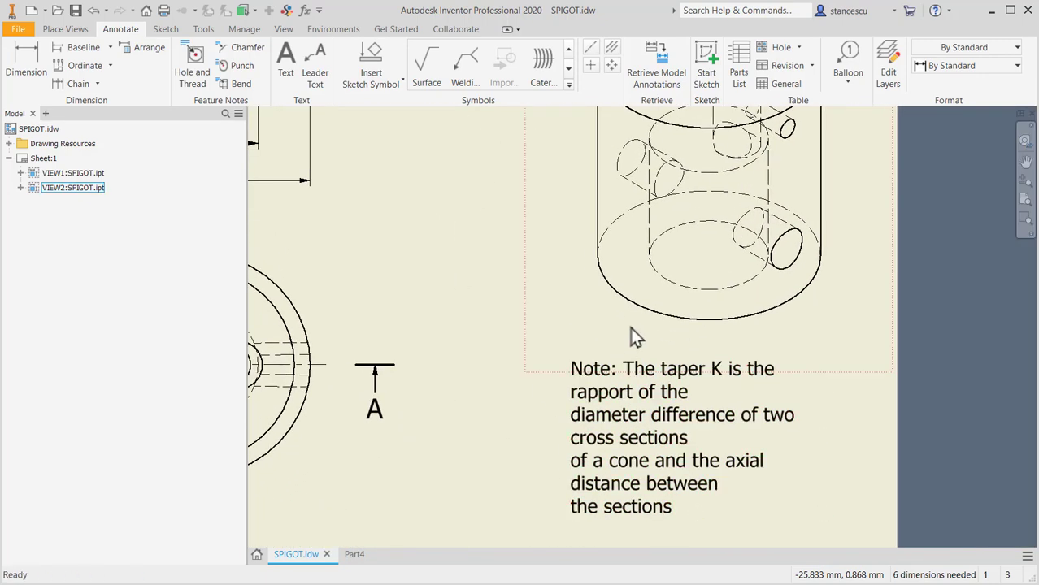
pyautogui.click(579, 437)
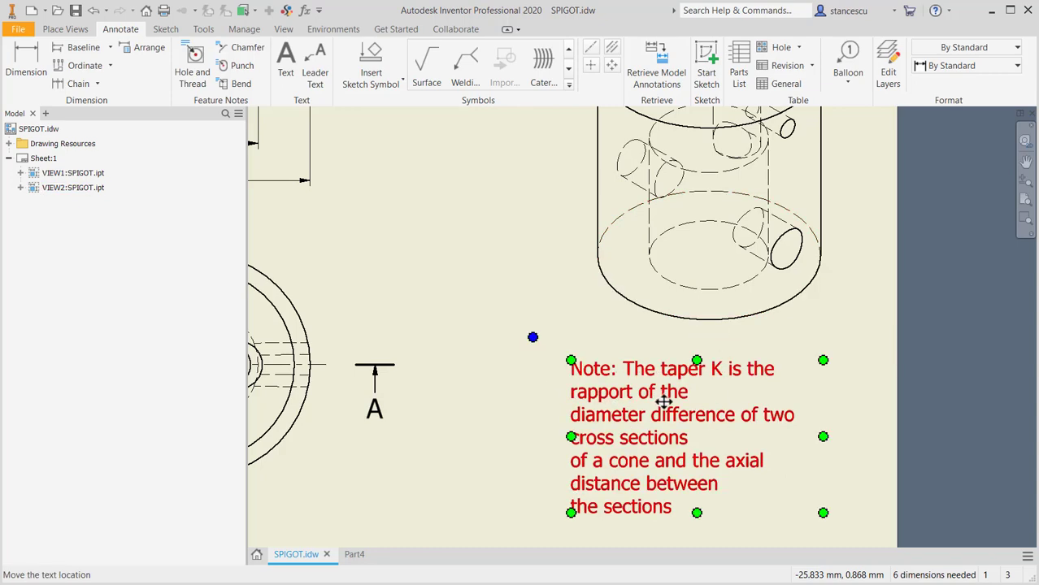
pyautogui.moveTo(439, 261); pyautogui.dragTo(731, 414, button='middle')
pyautogui.moveTo(666, 348)
pyautogui.mouseDown(button='middle')
pyautogui.moveTo(805, 482)
pyautogui.moveTo(805, 547)
pyautogui.mouseUp(button='middle')
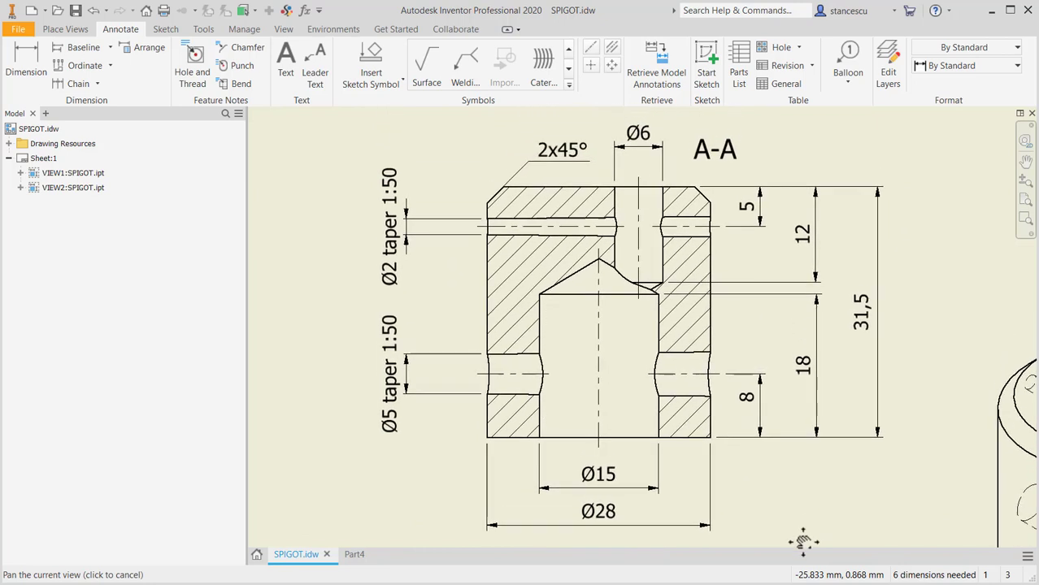
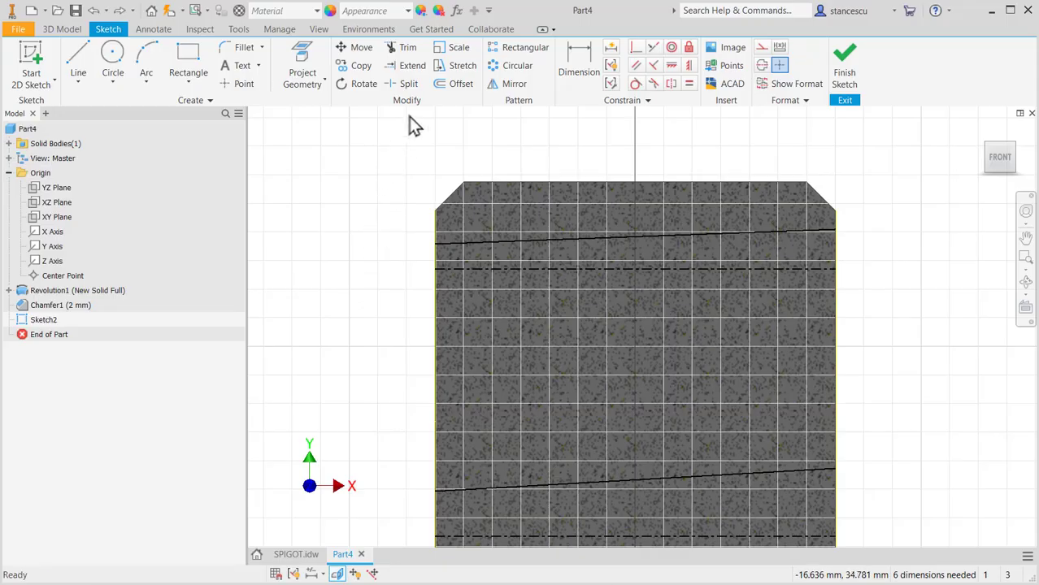
pyautogui.click(458, 11)
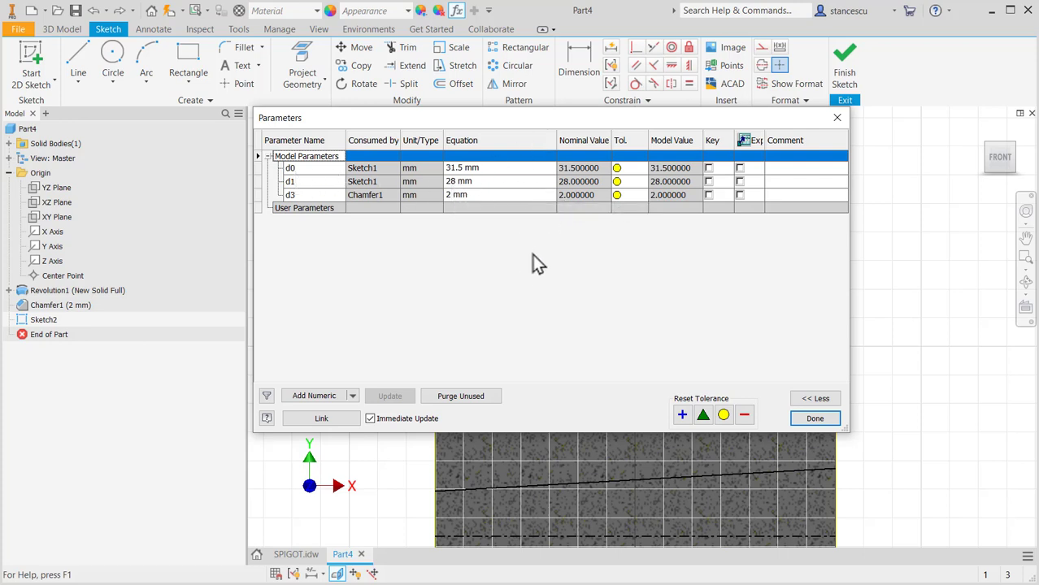
pyautogui.click(815, 418)
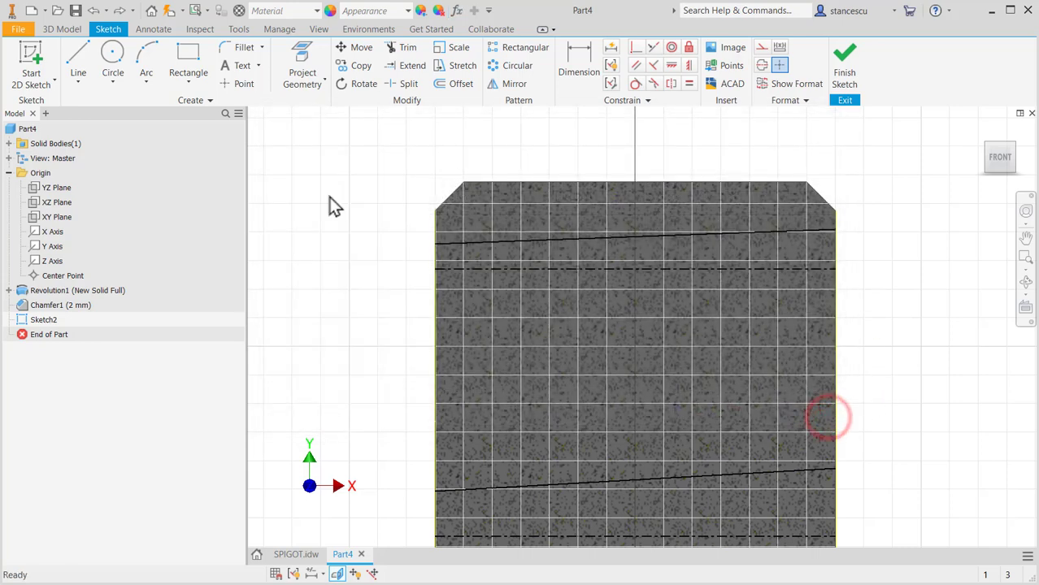
# - Dimension the vertical distance between the left endpoints of the upper centerline and its slanted line as 2/2 mm
pyautogui.click(575, 64)
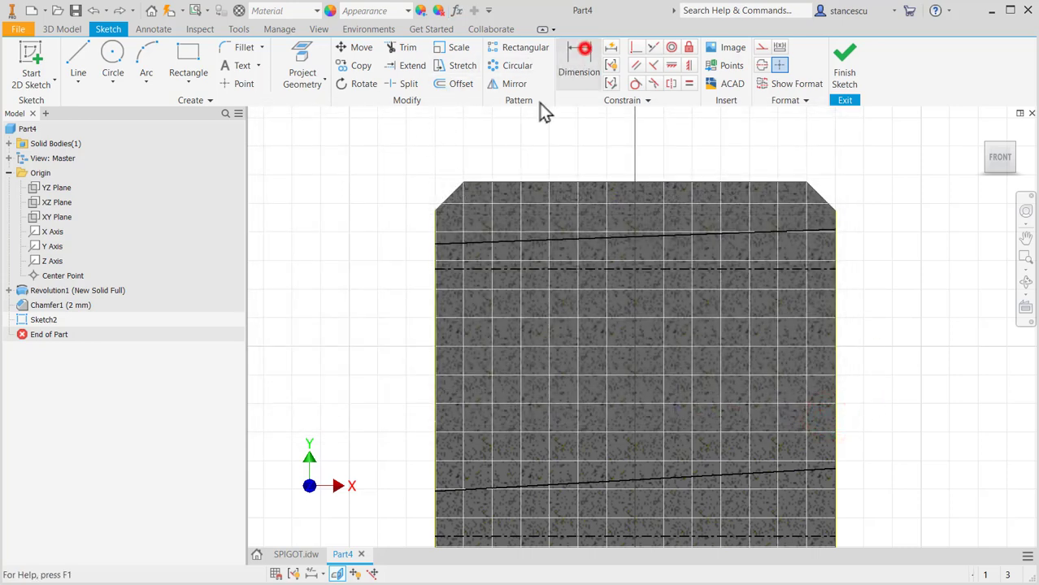
pyautogui.click(434, 269)
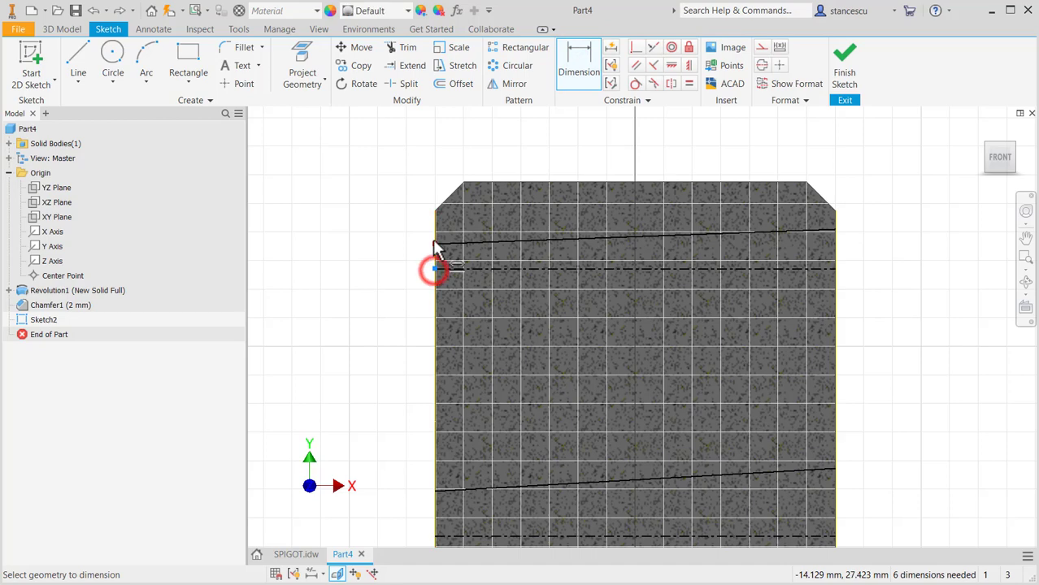
pyautogui.click(435, 245)
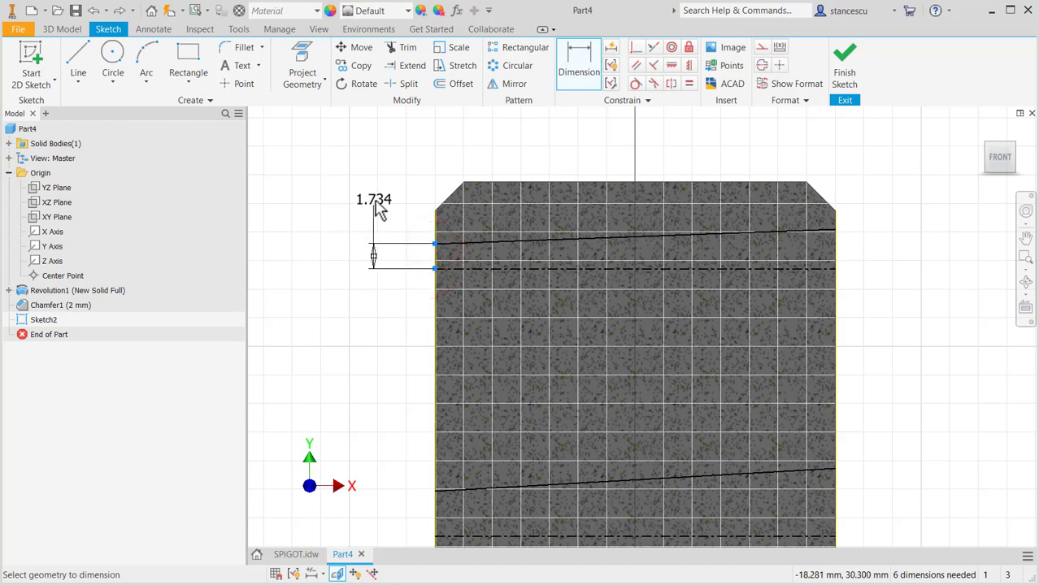
pyautogui.click(379, 210)
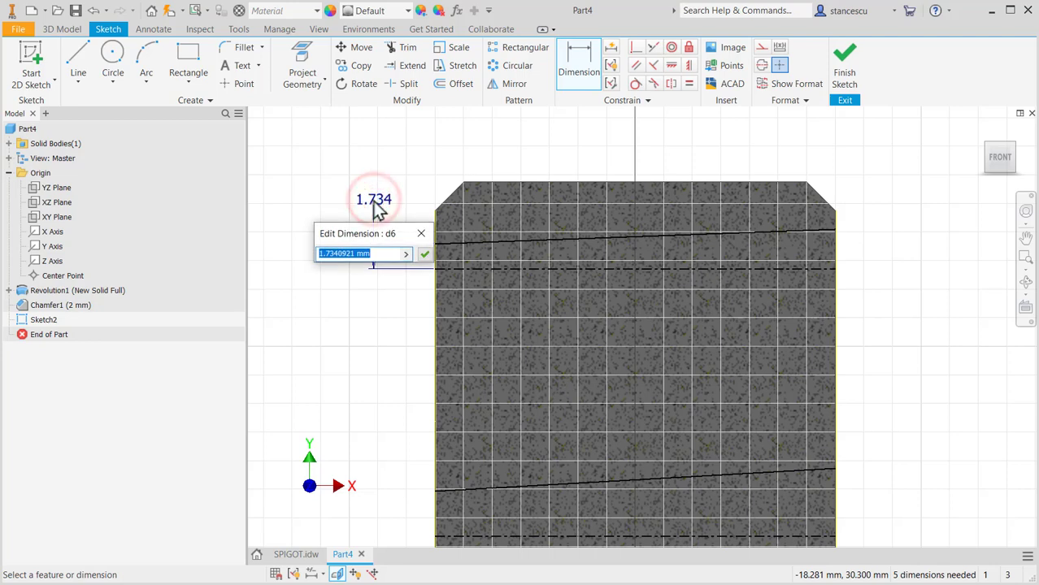
pyautogui.write('2/2')
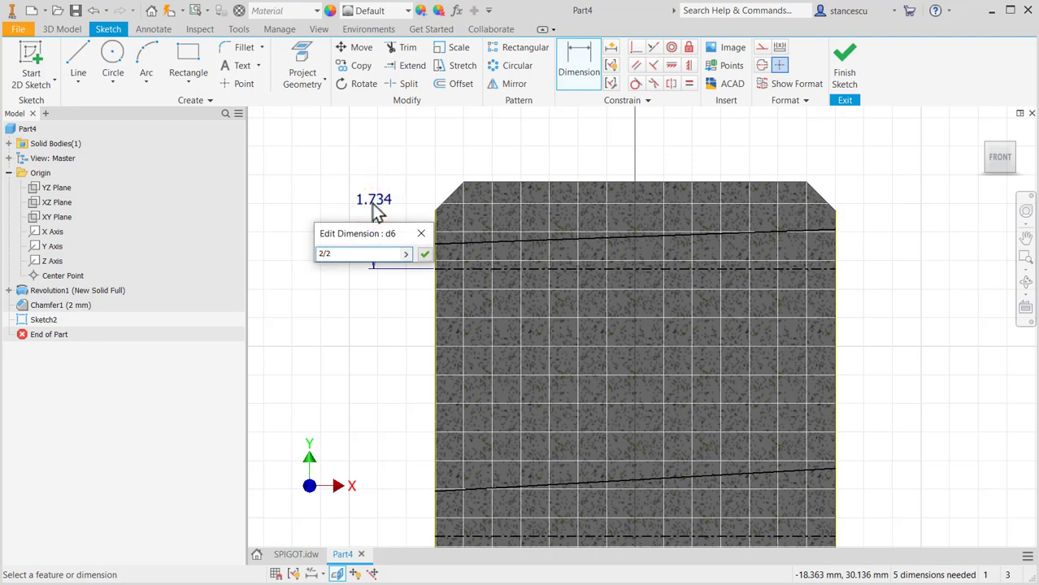
pyautogui.press('Return')
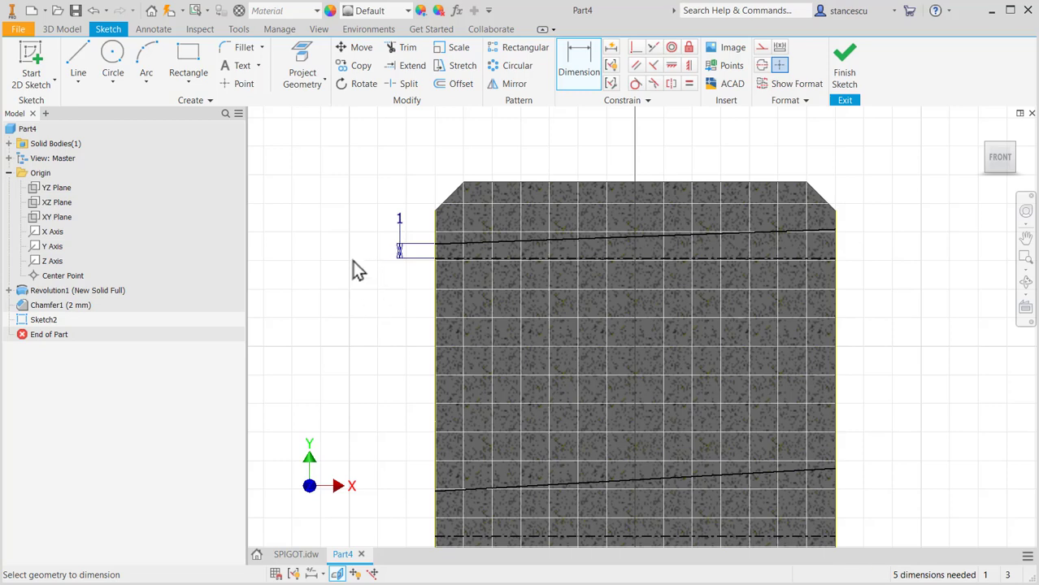
# - Dimension the vertical distance between the left endpoints of the lower centerline and its slanted line as 5/2 mm, and check the taper callouts in SPIGOT.idw
pyautogui.click(435, 536)
pyautogui.click(435, 491)
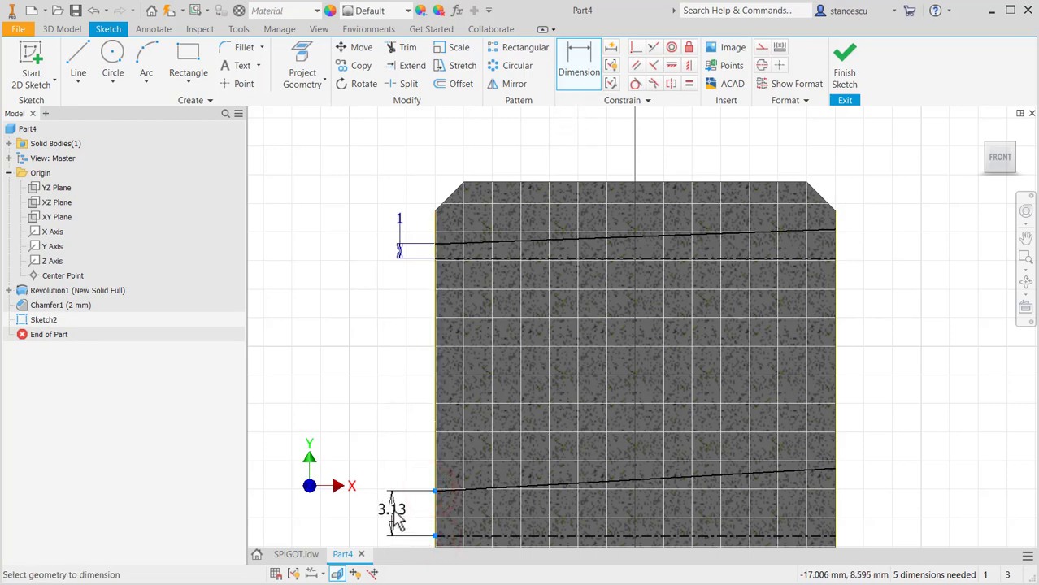
pyautogui.click(394, 505)
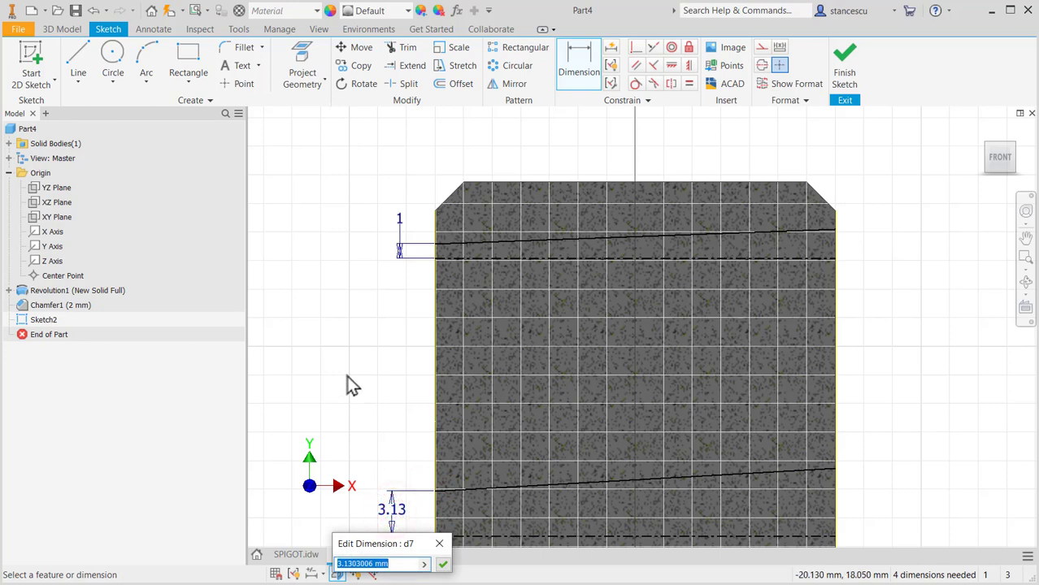
pyautogui.write('5/2')
pyautogui.click(442, 564)
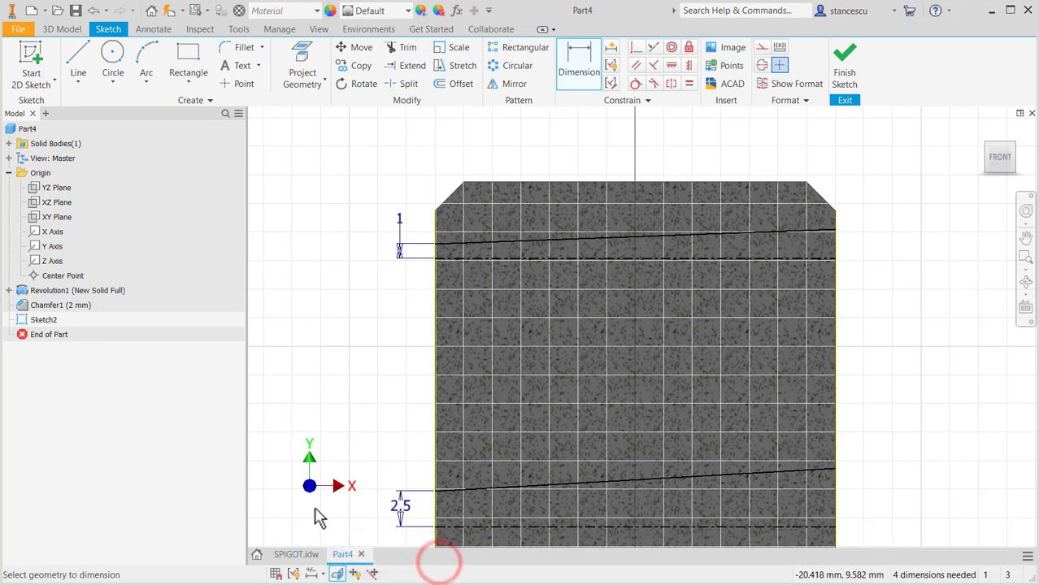
pyautogui.click(295, 557)
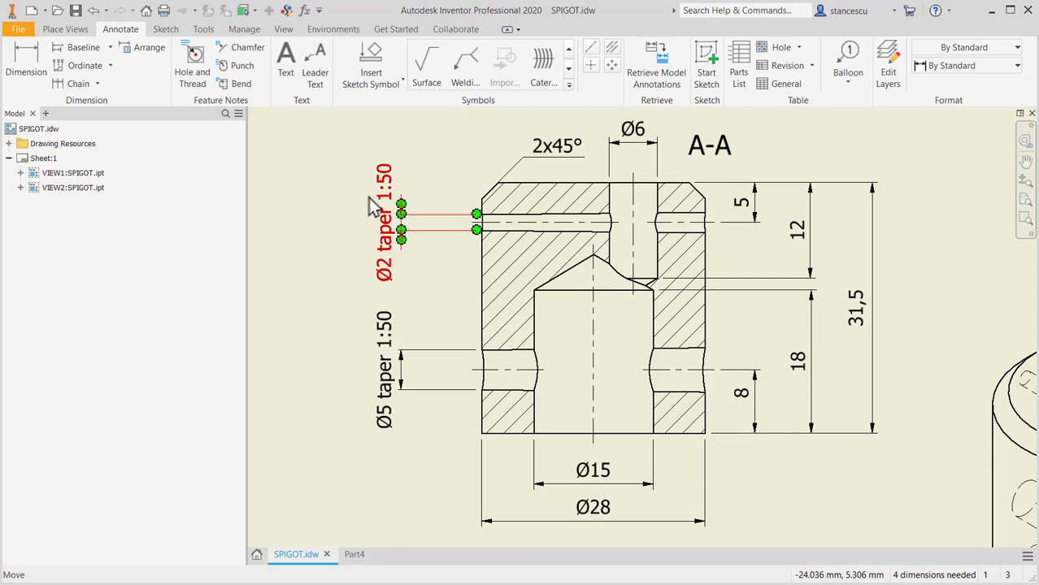
pyautogui.click(354, 556)
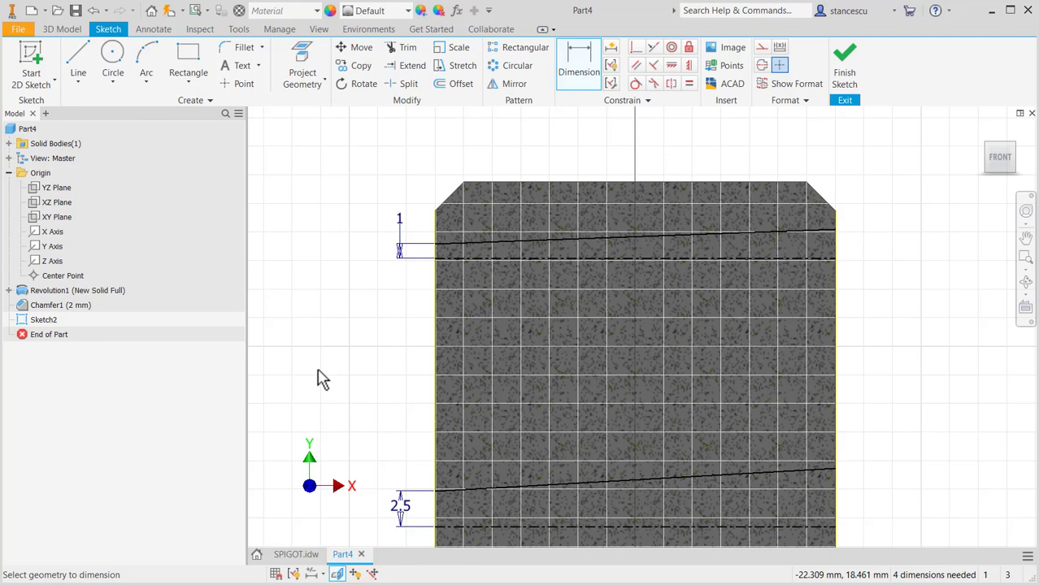
# - Dimension the vertical distance between the right endpoints of the upper centerline and its slanted line as d6+d1/50
pyautogui.click(835, 257)
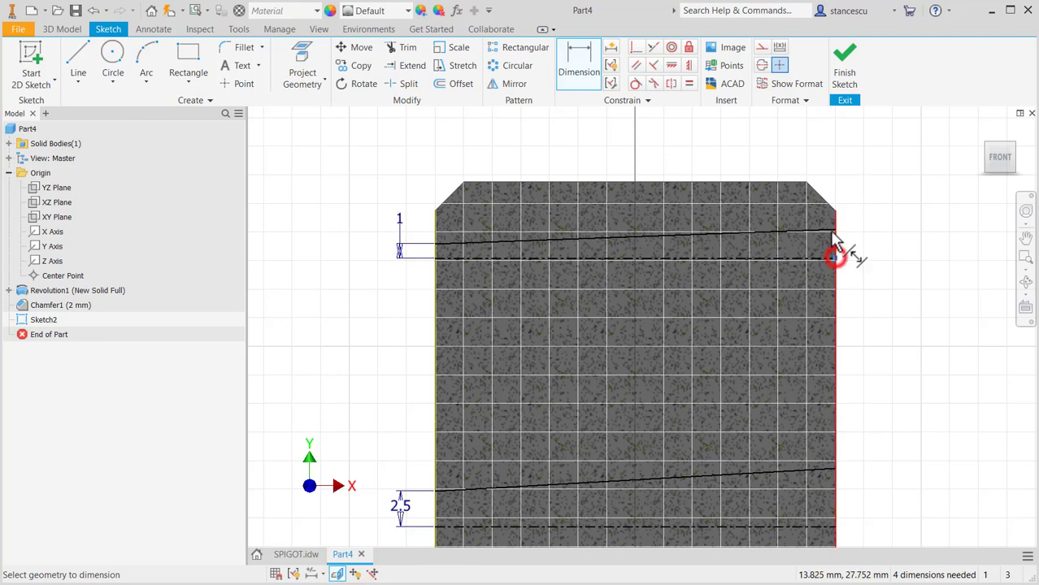
pyautogui.click(835, 231)
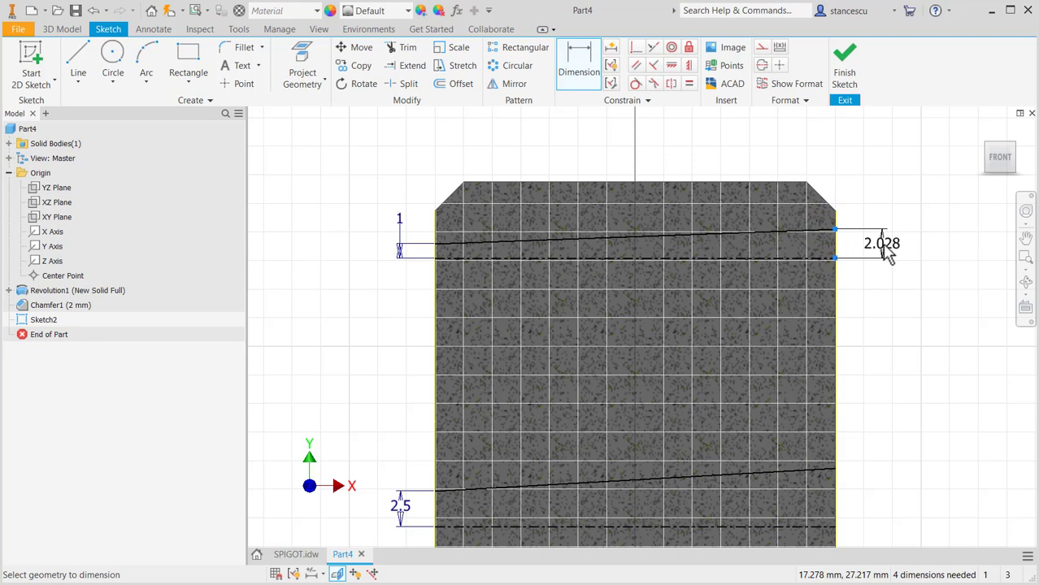
pyautogui.click(888, 253)
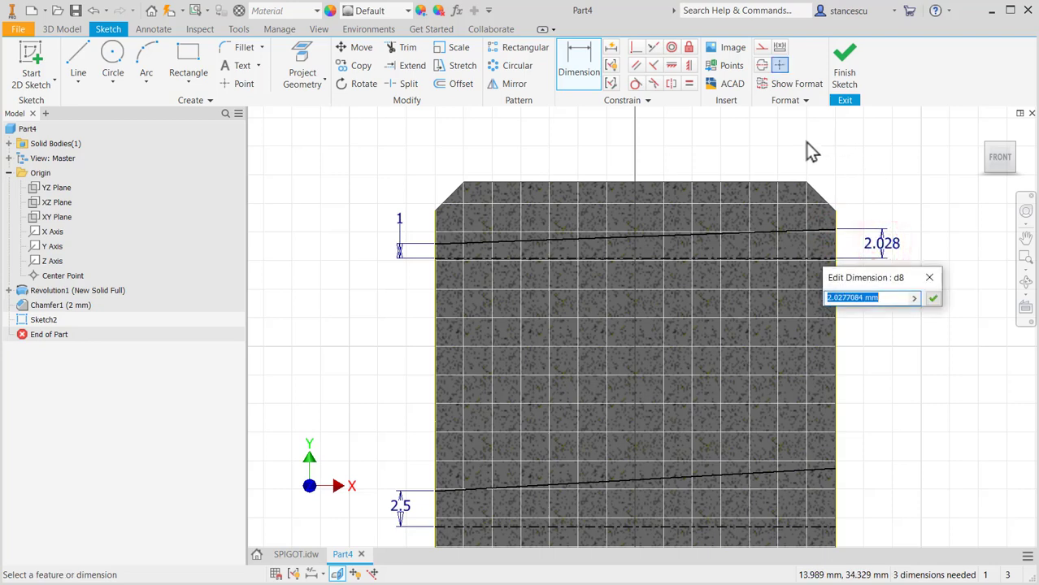
pyautogui.click(401, 226)
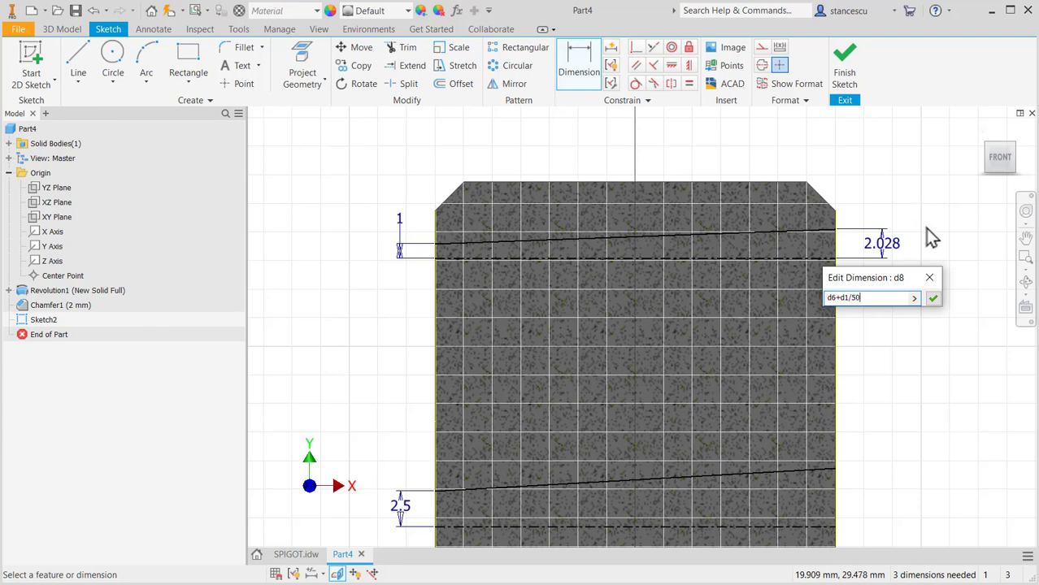
pyautogui.click(933, 299)
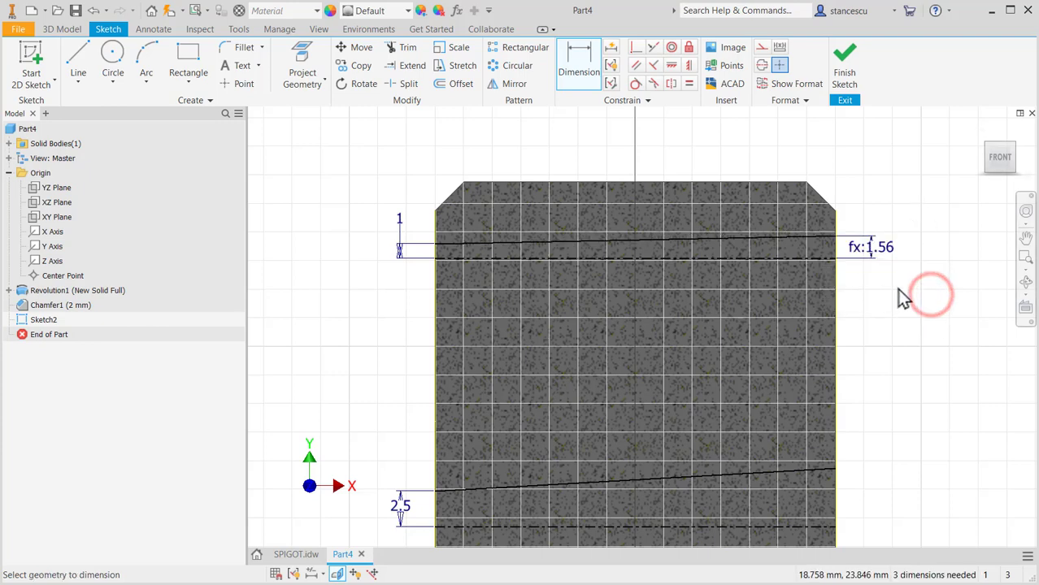
# - Dimension the right-end vertical distance between the lower centerline and its slanted line with a 1:50 taper formula referencing the 2.5 mm dimension, for 3.06 mm
pyautogui.click(835, 527)
pyautogui.click(835, 469)
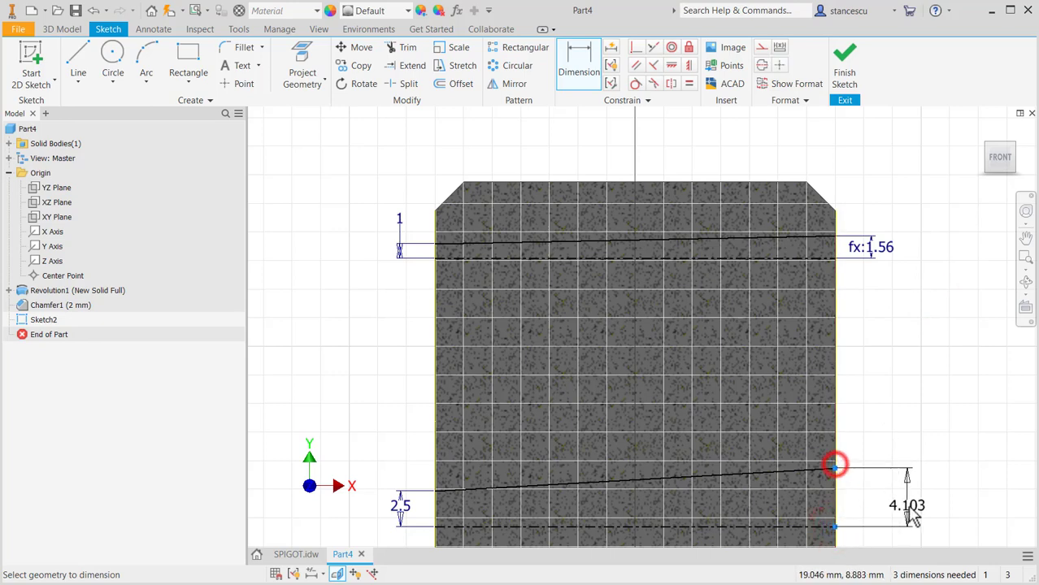
pyautogui.click(887, 496)
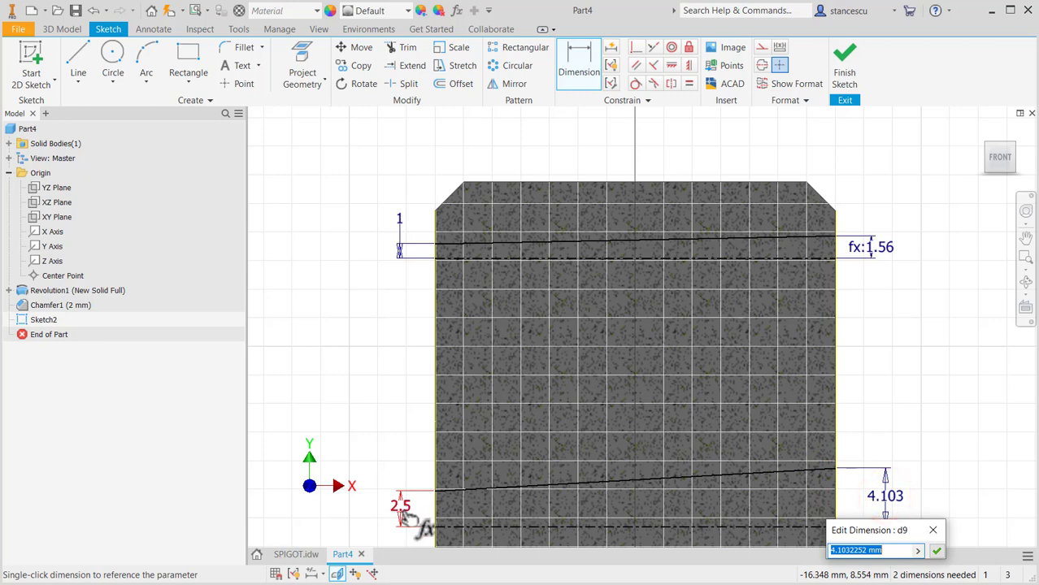
pyautogui.click(405, 516)
pyautogui.press('Return')
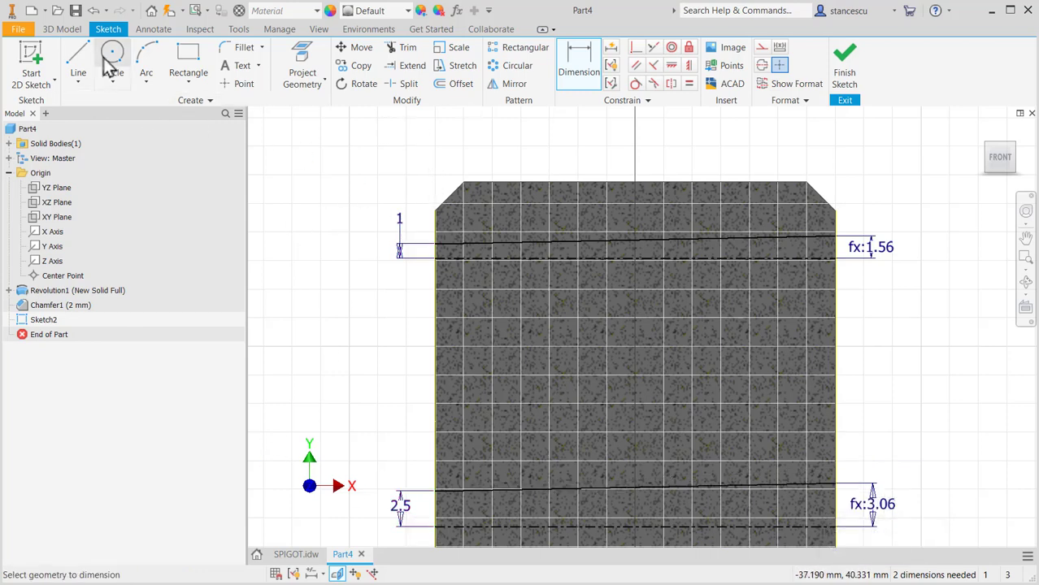
# - Close the upper taper profile with a vertical line at each end, joining the centerline to the slanted line
pyautogui.click(78, 56)
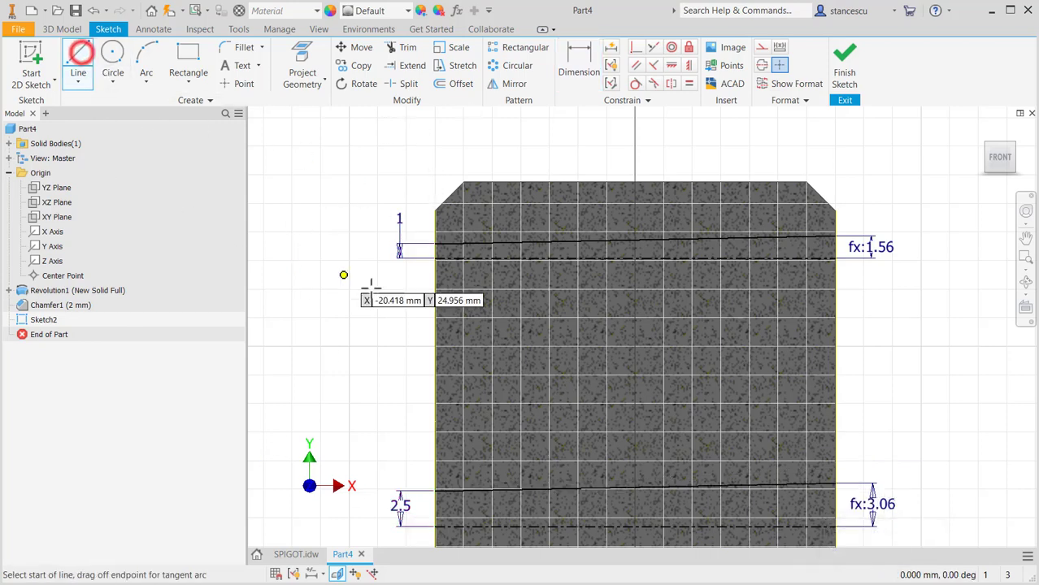
pyautogui.click(437, 261)
pyautogui.doubleClick(435, 242)
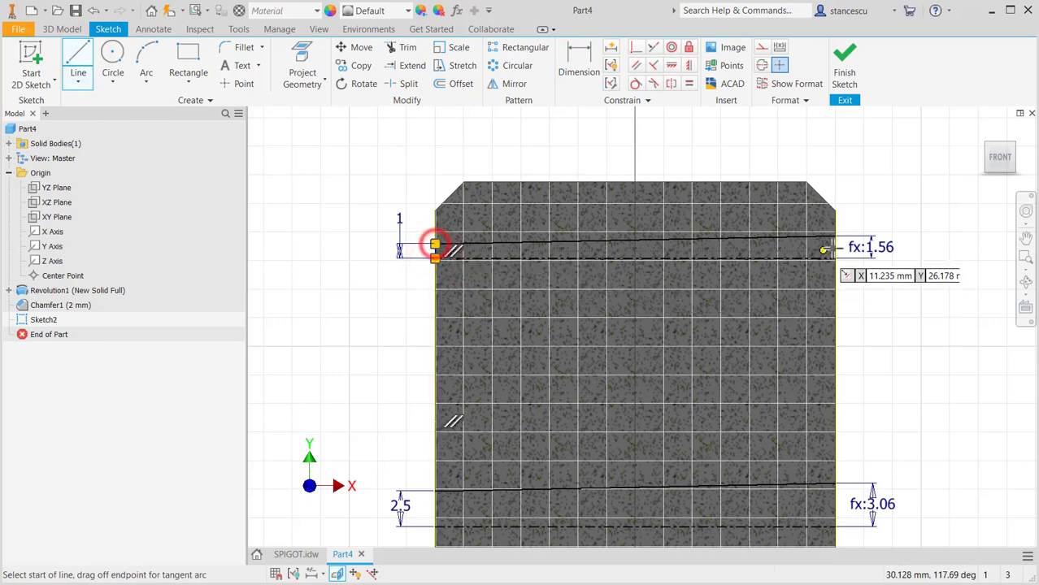
pyautogui.click(835, 237)
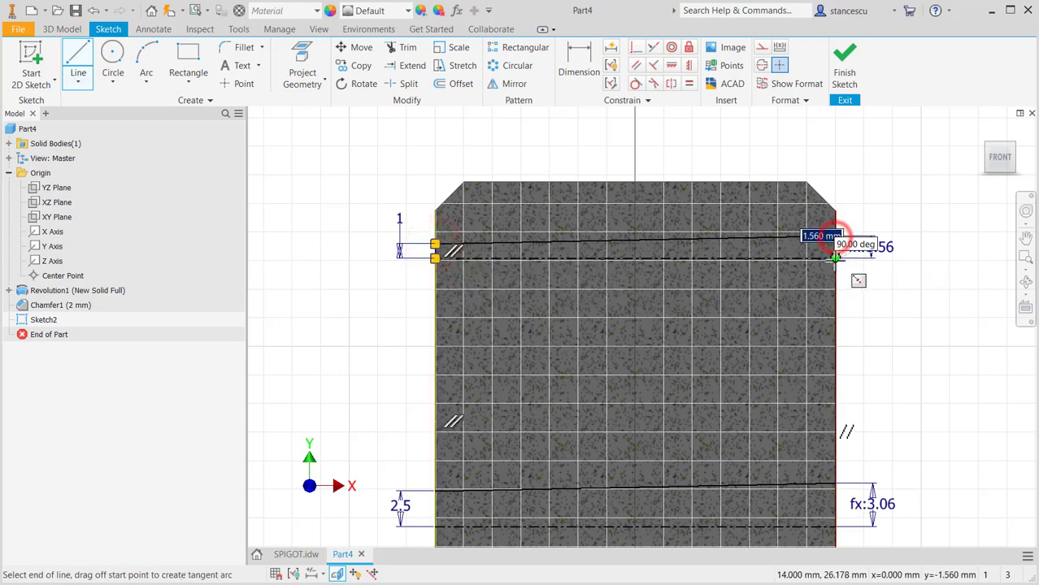
pyautogui.doubleClick(835, 259)
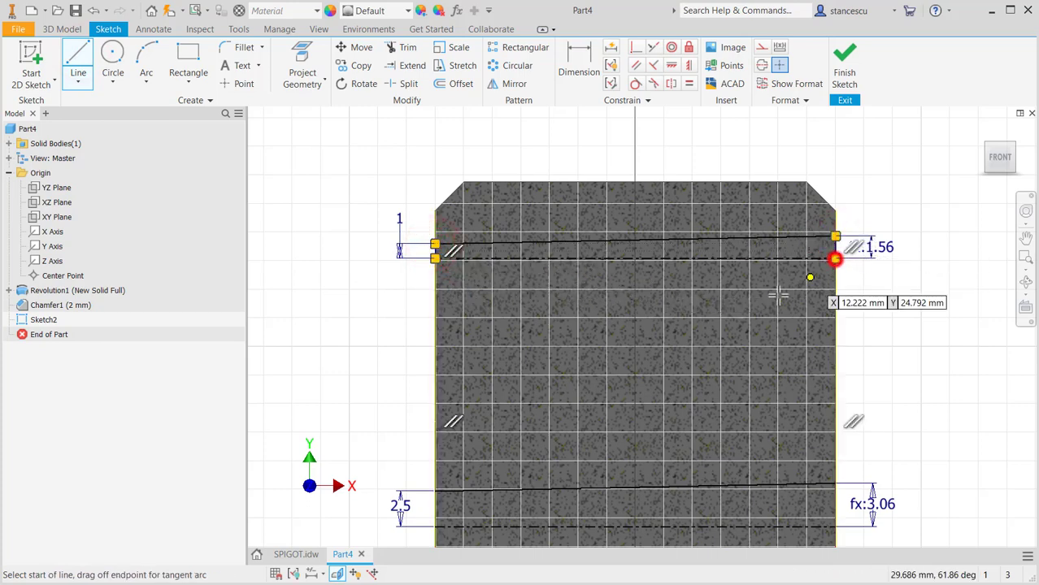
# - Close the lower taper profile with a vertical line at each end and finish the sketch
pyautogui.click(435, 527)
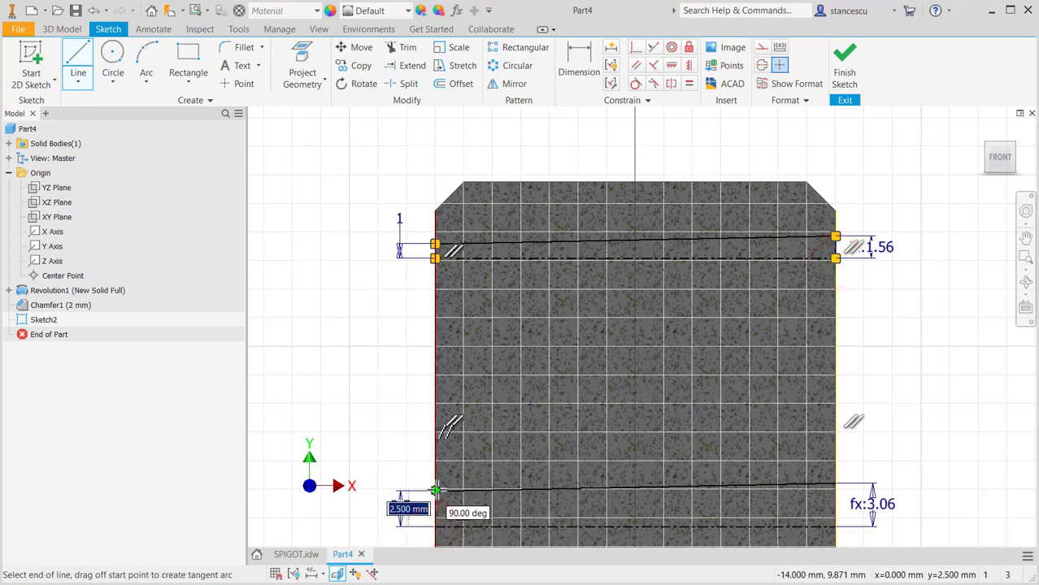
pyautogui.doubleClick(435, 491)
pyautogui.click(835, 527)
pyautogui.doubleClick(835, 484)
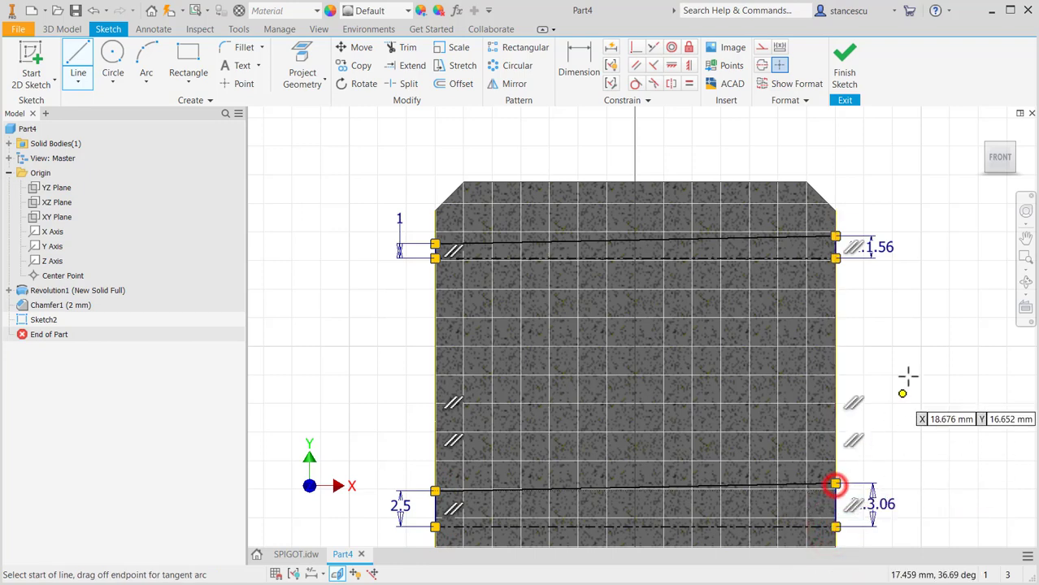
pyautogui.click(846, 70)
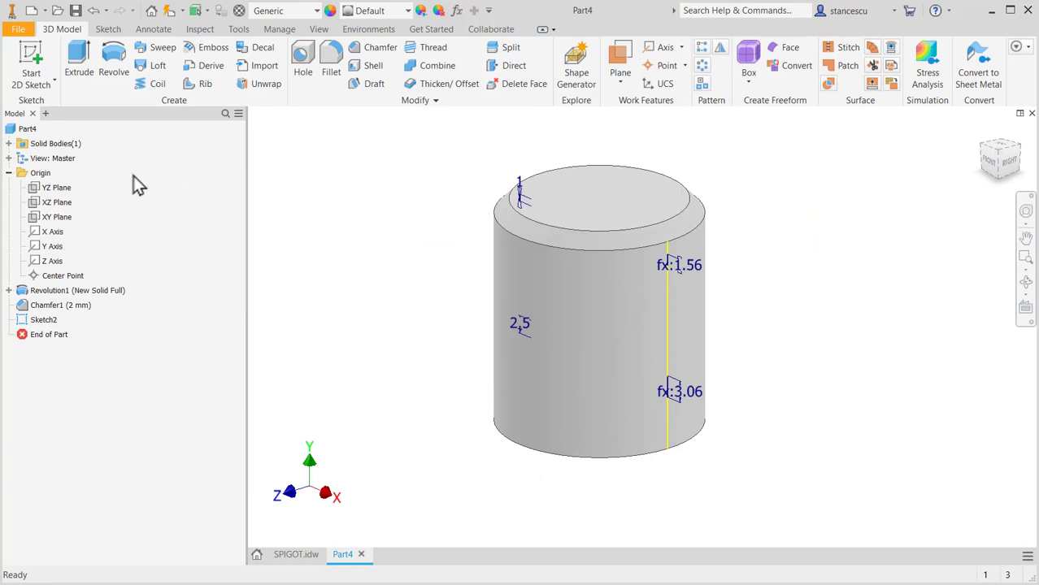
# - Revolve the upper taper profile a full turn about its centerline as a cut, keeping the Revolve command open for another feature
pyautogui.click(113, 65)
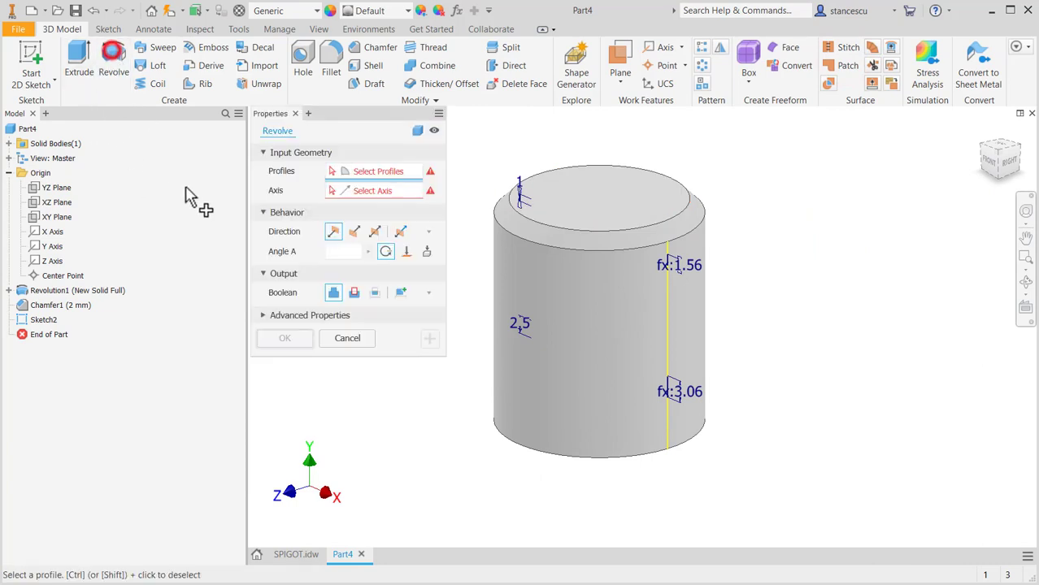
pyautogui.click(646, 262)
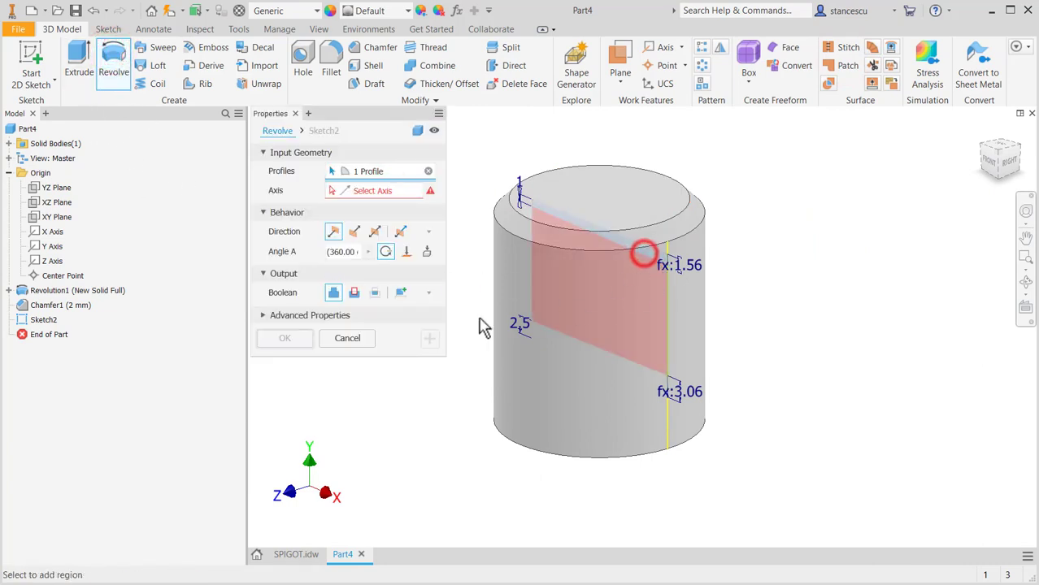
pyautogui.click(372, 190)
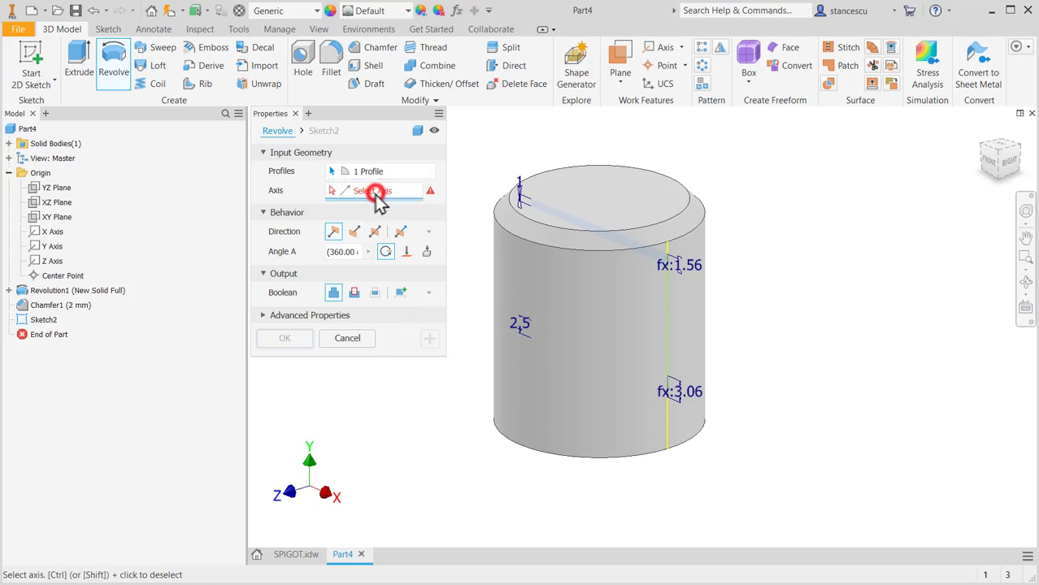
pyautogui.click(632, 255)
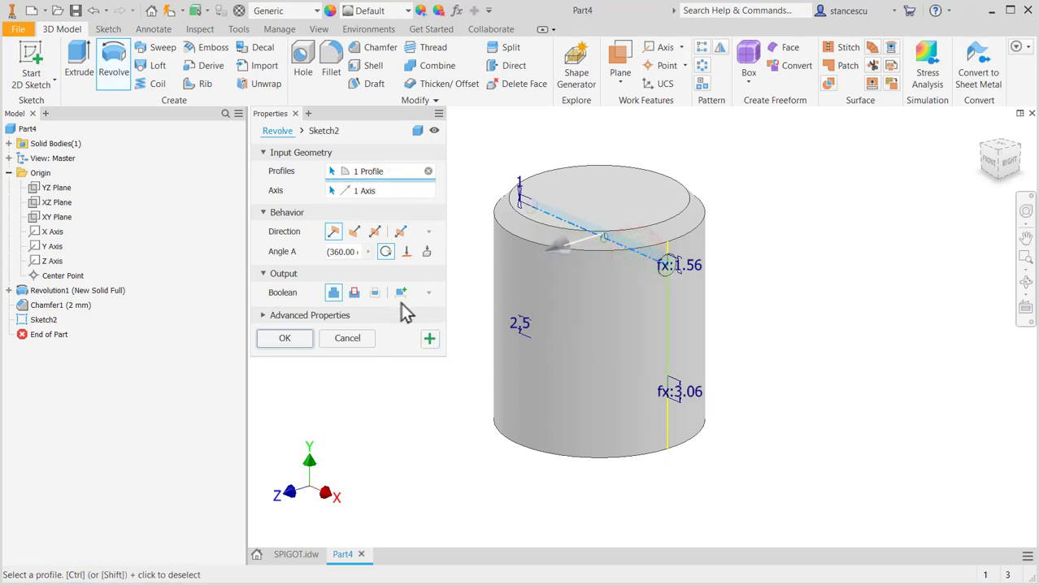
pyautogui.click(353, 293)
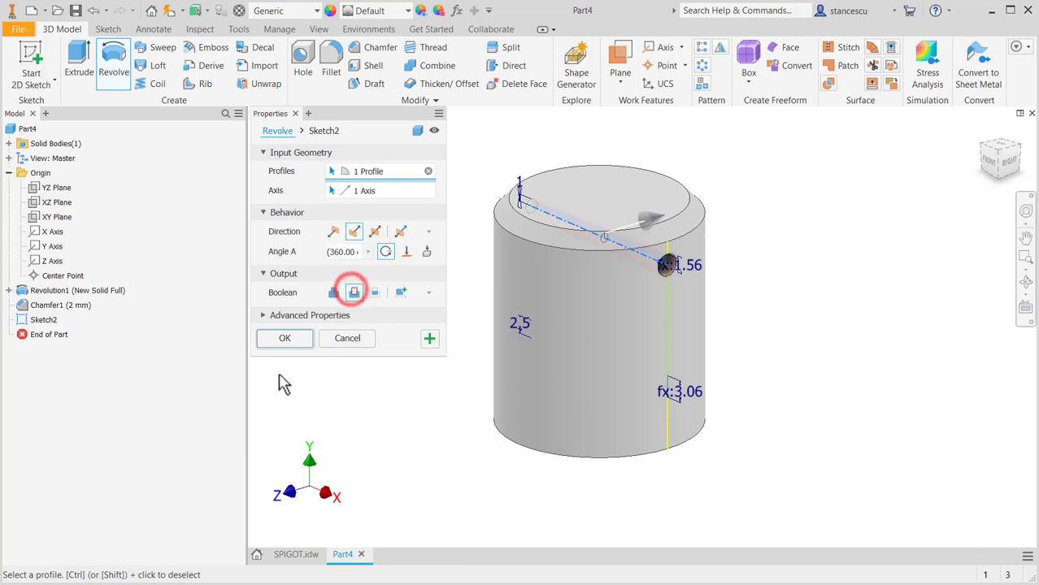
pyautogui.click(429, 340)
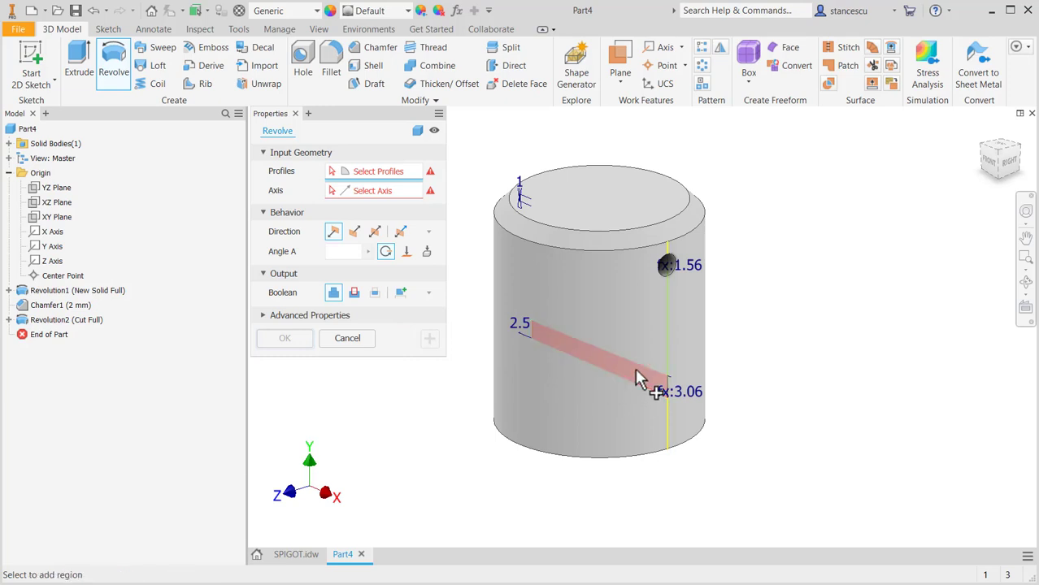
# - Revolve the lower taper profile a full turn about its centerline as a cut through the cylinder
pyautogui.click(635, 379)
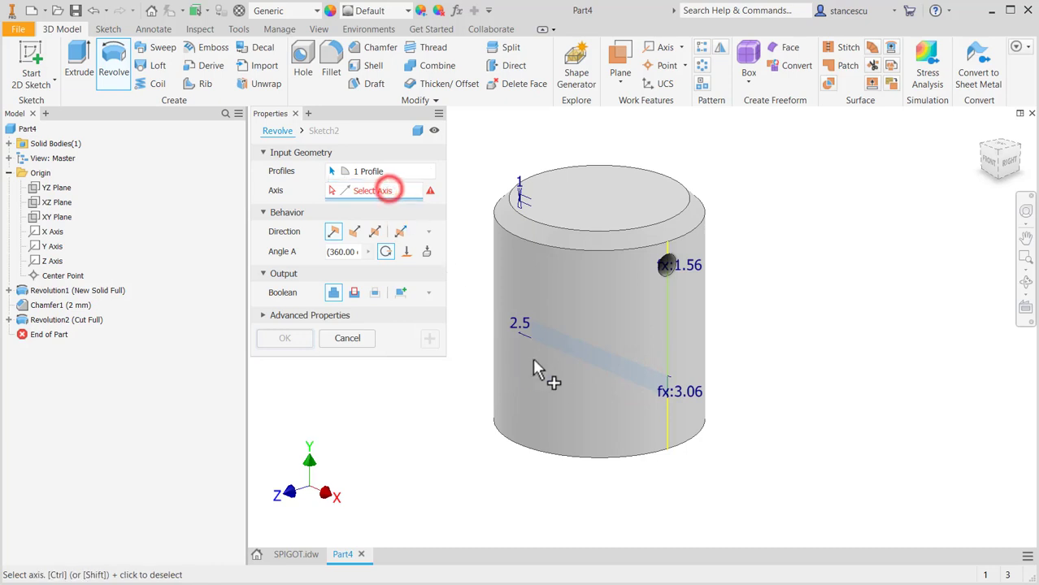
pyautogui.click(603, 370)
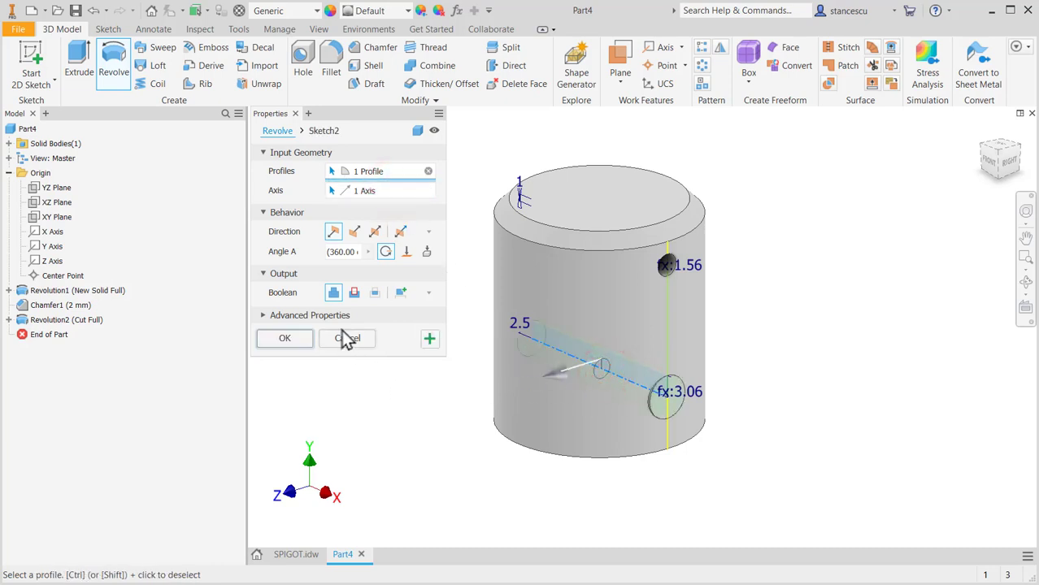
pyautogui.click(353, 293)
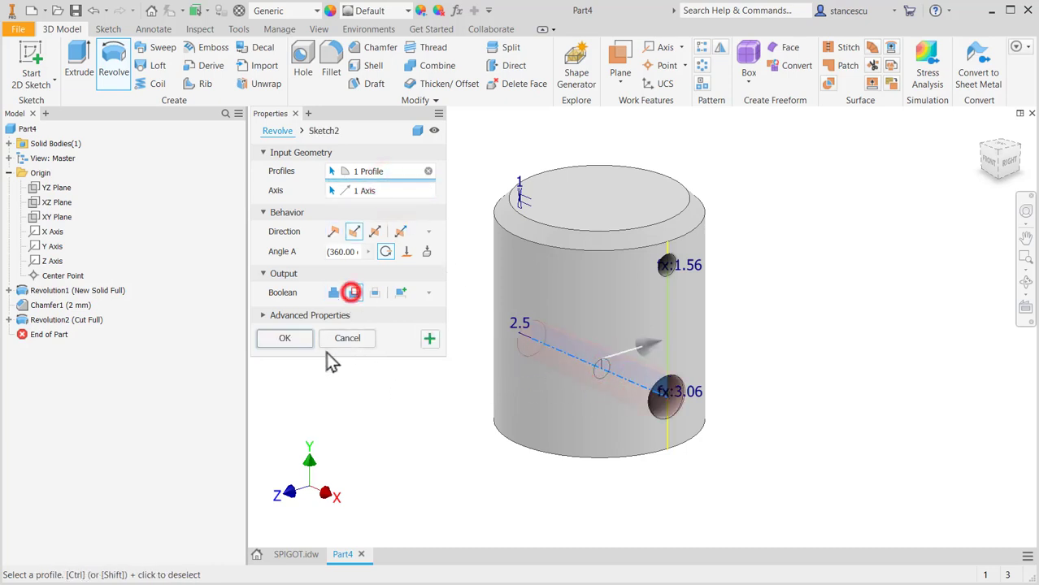
pyautogui.click(286, 339)
pyautogui.moveTo(408, 357)
pyautogui.keyDown('shift'); pyautogui.mouseDown(button='middle')
pyautogui.moveTo(348, 334)
pyautogui.moveTo(610, 352)
pyautogui.moveTo(609, 339)
pyautogui.moveTo(568, 348)
pyautogui.moveTo(487, 332)
pyautogui.moveTo(348, 342)
pyautogui.moveTo(403, 344)
pyautogui.mouseUp(button='middle'); pyautogui.keyUp('shift')
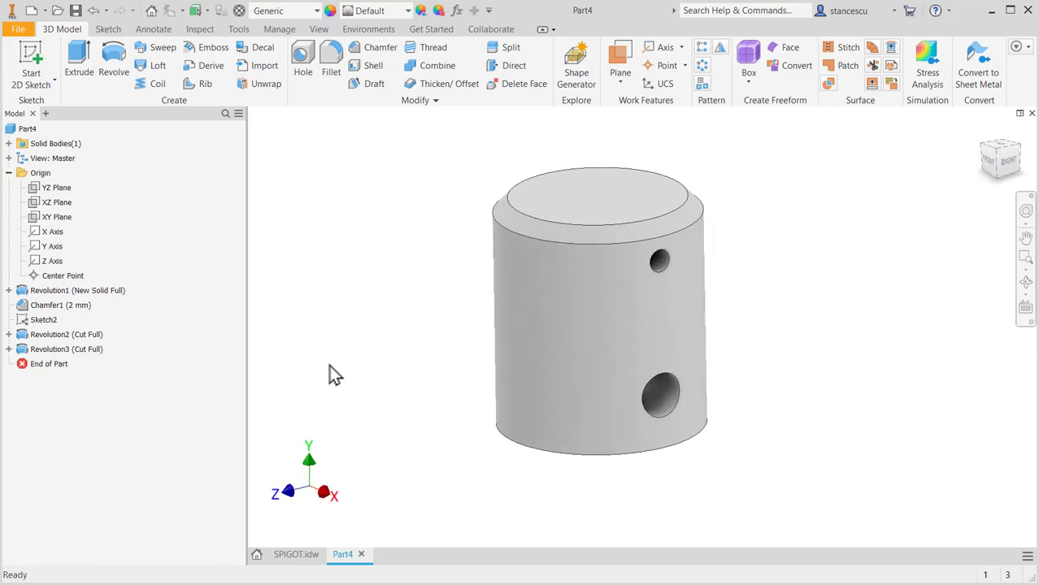
pyautogui.press('F6')
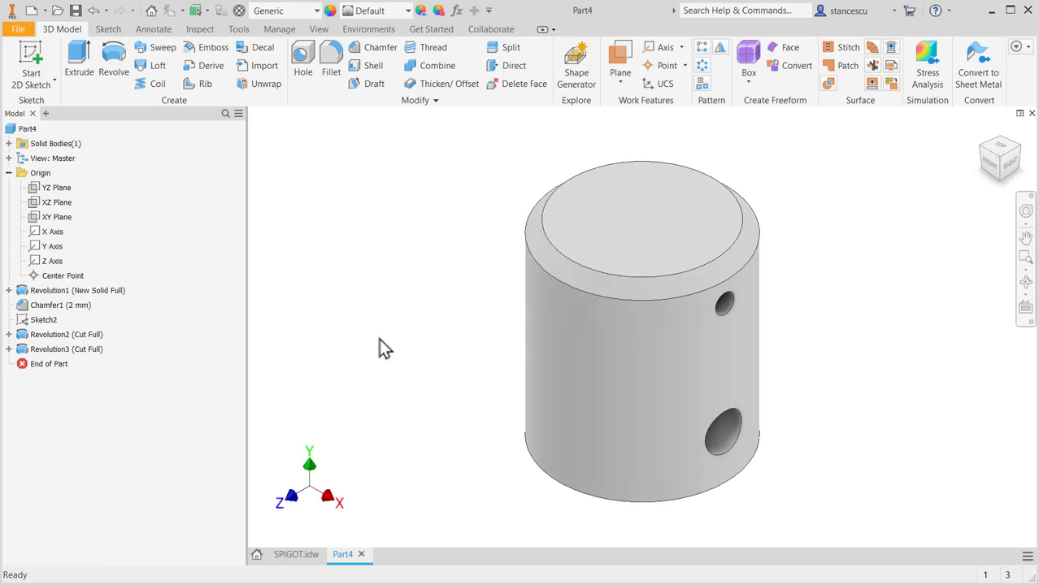
# - Check the central bore in SPIGOT.idw, and create a sketch on Part4's bottom face containing only the projected edge and center point
pyautogui.click(296, 556)
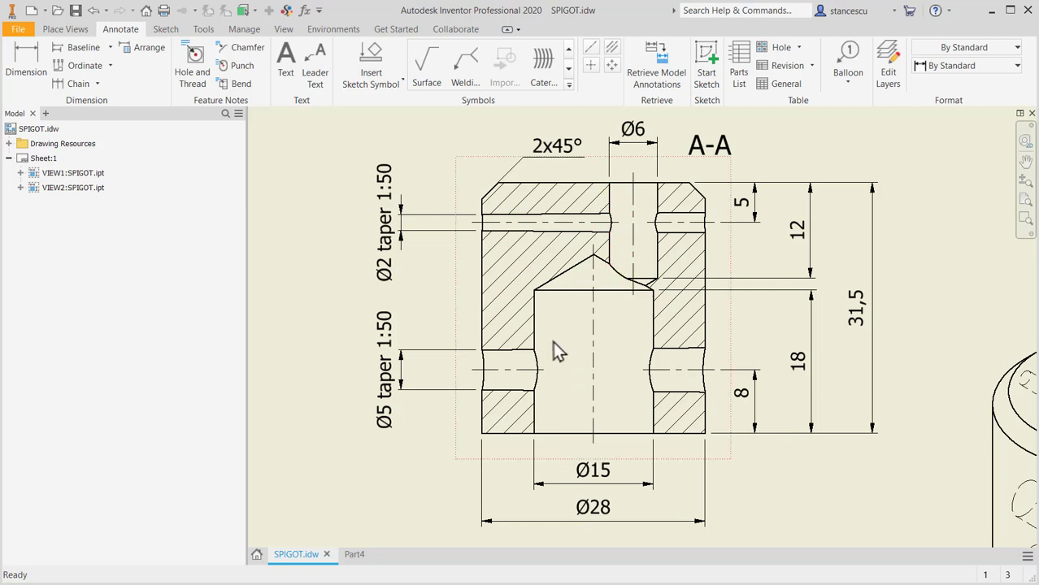
pyautogui.click(777, 293)
pyautogui.click(351, 556)
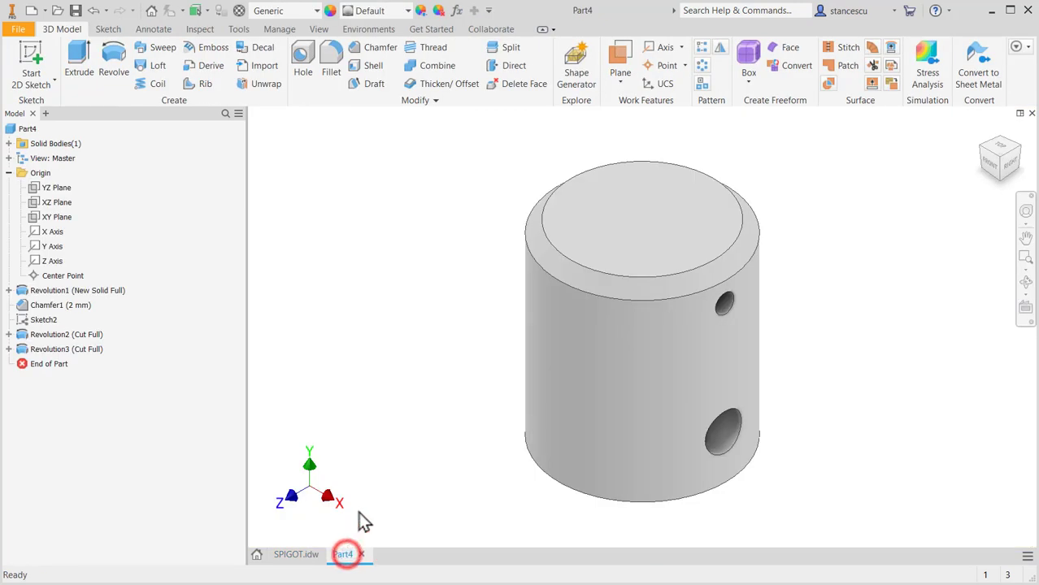
pyautogui.keyDown('shift'); pyautogui.moveTo(436, 402); pyautogui.dragTo(454, 315, button='middle'); pyautogui.keyUp('shift')
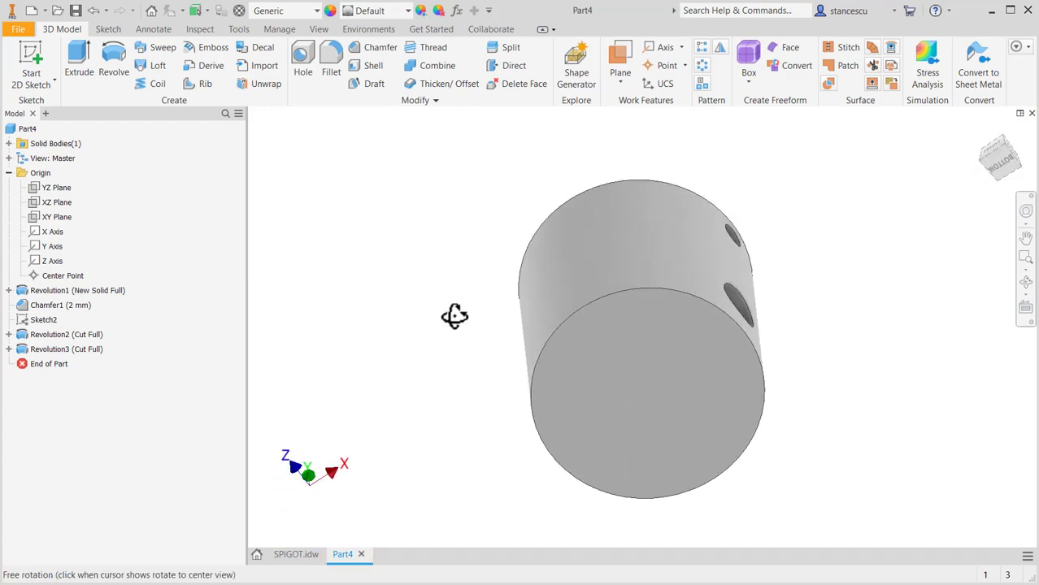
pyautogui.click(625, 374)
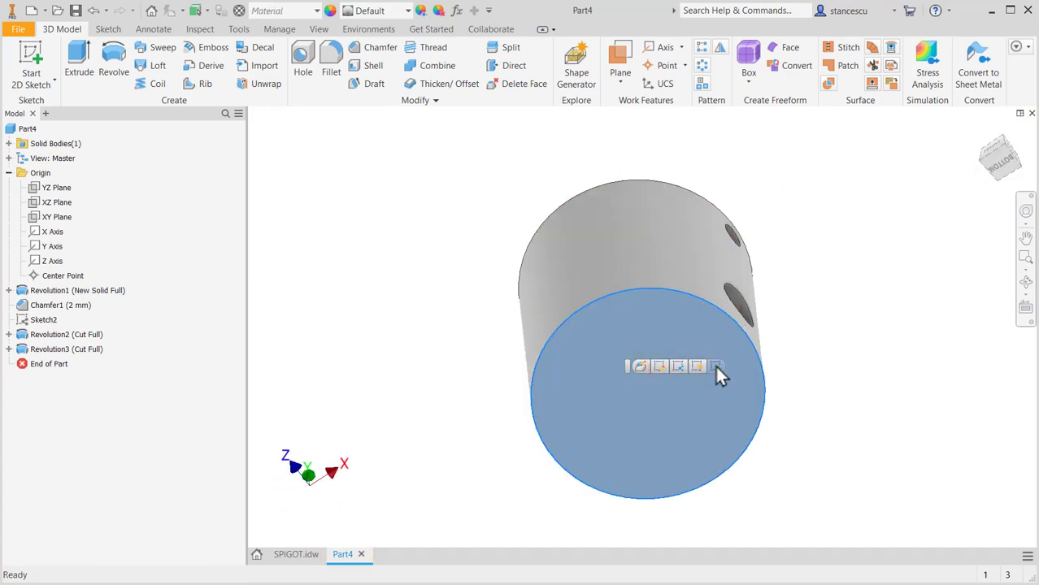
pyautogui.click(716, 368)
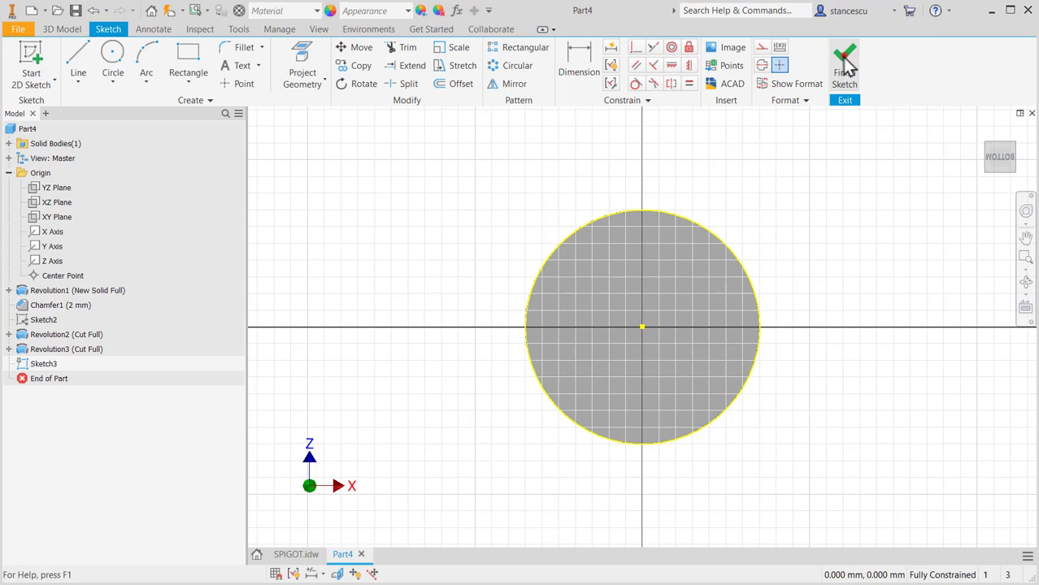
pyautogui.click(845, 65)
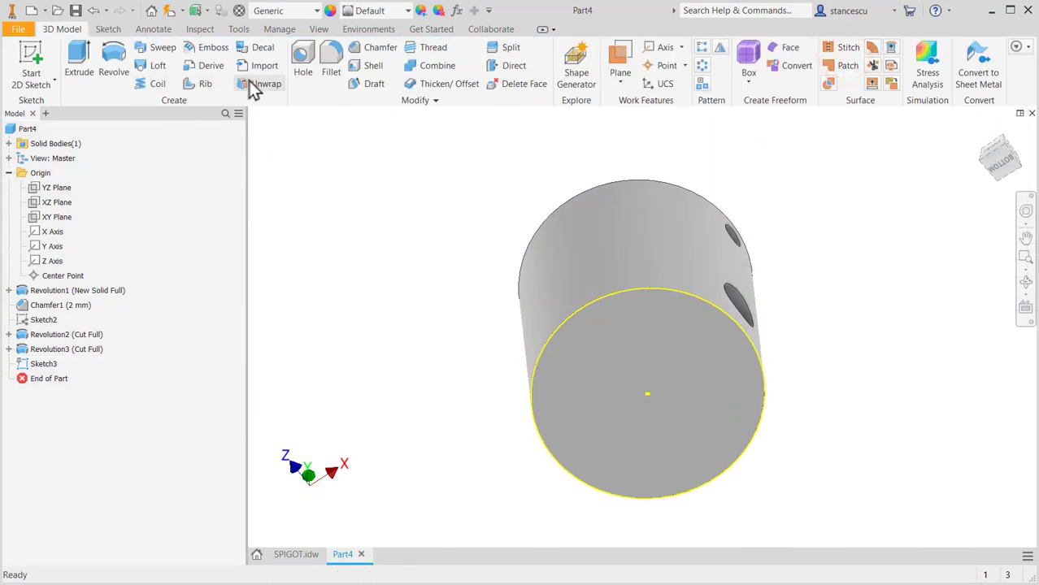
# - Cut a simple hole without a seat at the bottom face's center point, 15 mm in diameter and 18 mm deep with a 118-degree drill point
pyautogui.click(301, 56)
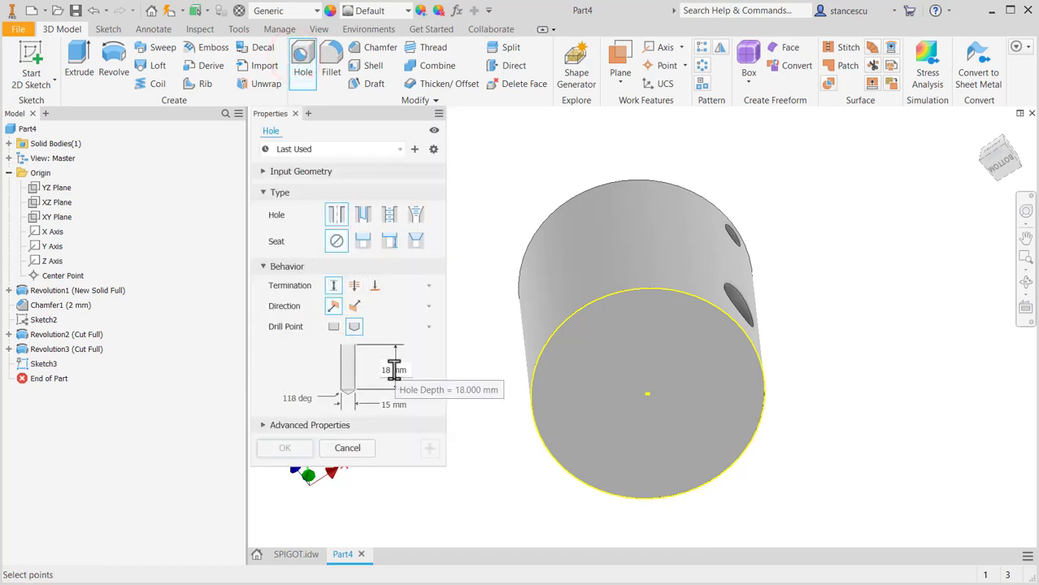
pyautogui.click(338, 215)
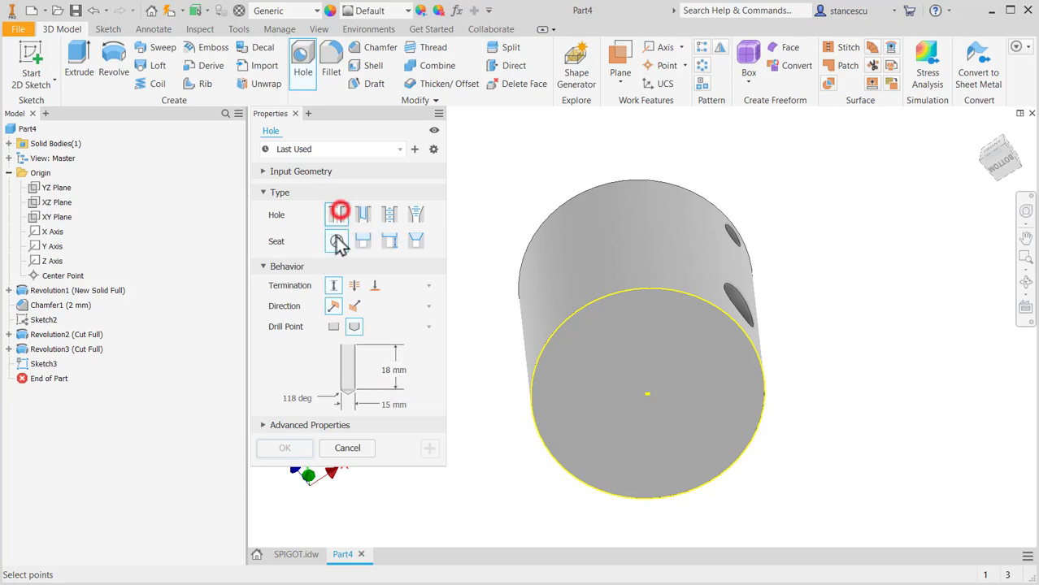
pyautogui.click(336, 241)
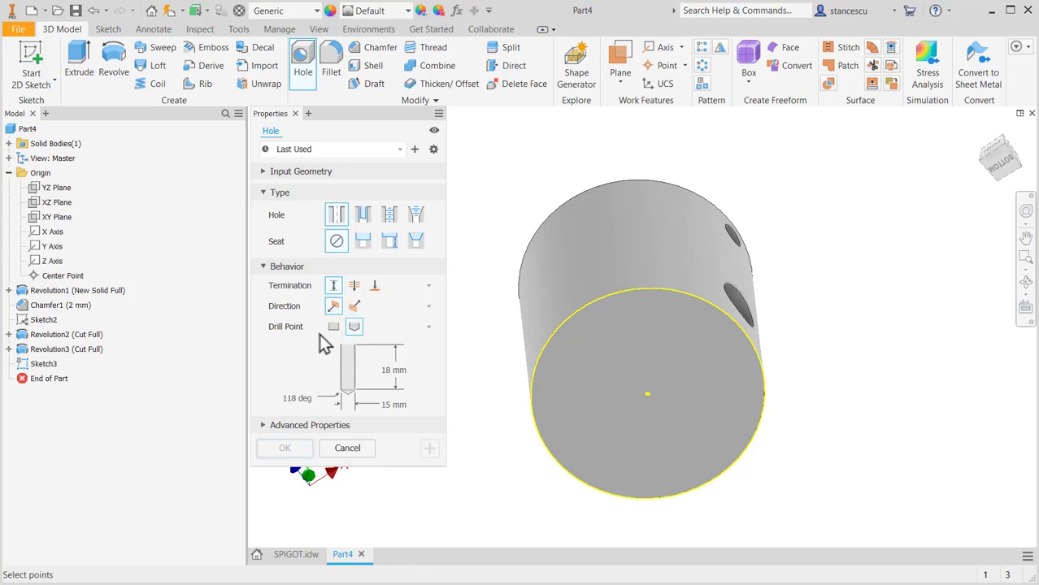
pyautogui.click(647, 393)
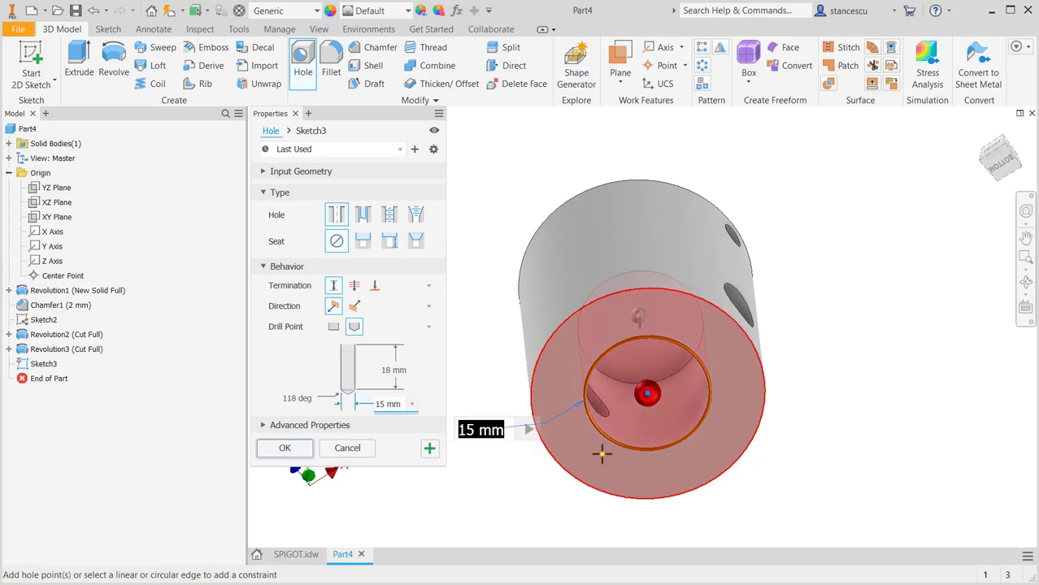
pyautogui.click(287, 450)
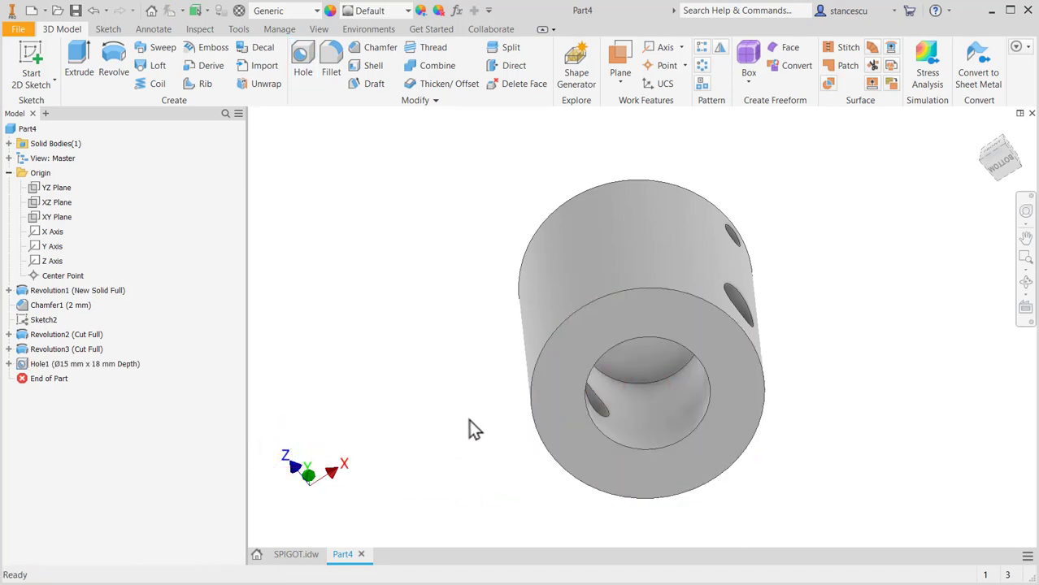
# - Create a sketch on the cylinder's top face, place a point off center, and align it horizontally with the center point
pyautogui.keyDown('shift'); pyautogui.moveTo(479, 423); pyautogui.dragTo(492, 495, button='middle'); pyautogui.keyUp('shift')
pyautogui.click(646, 216)
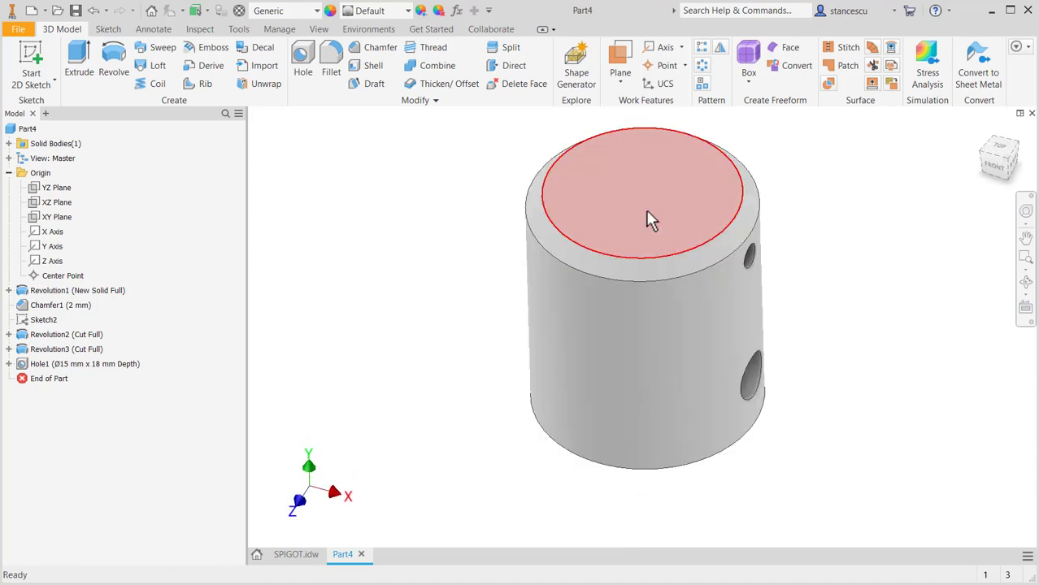
pyautogui.click(735, 203)
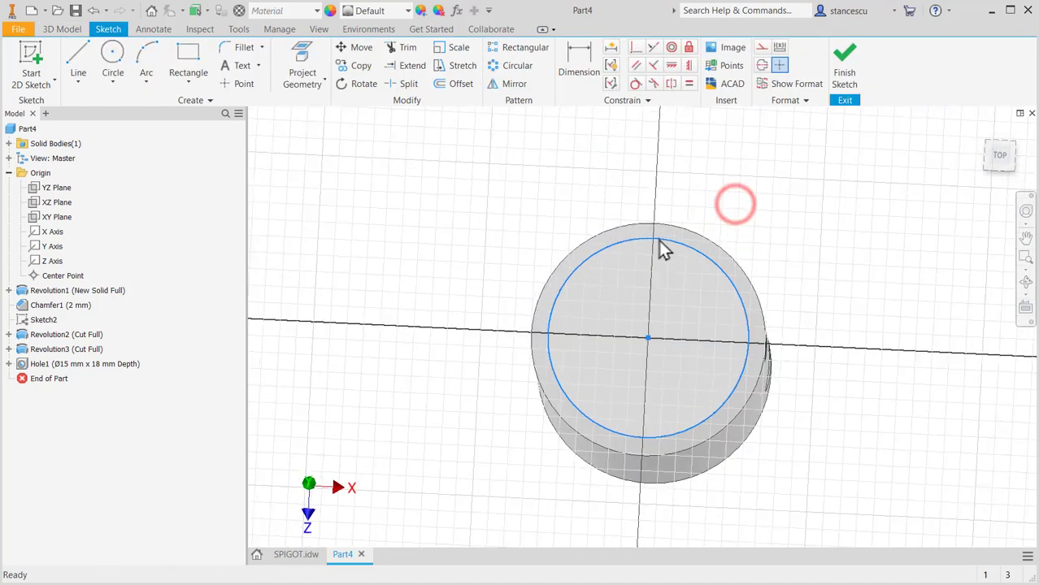
pyautogui.click(237, 85)
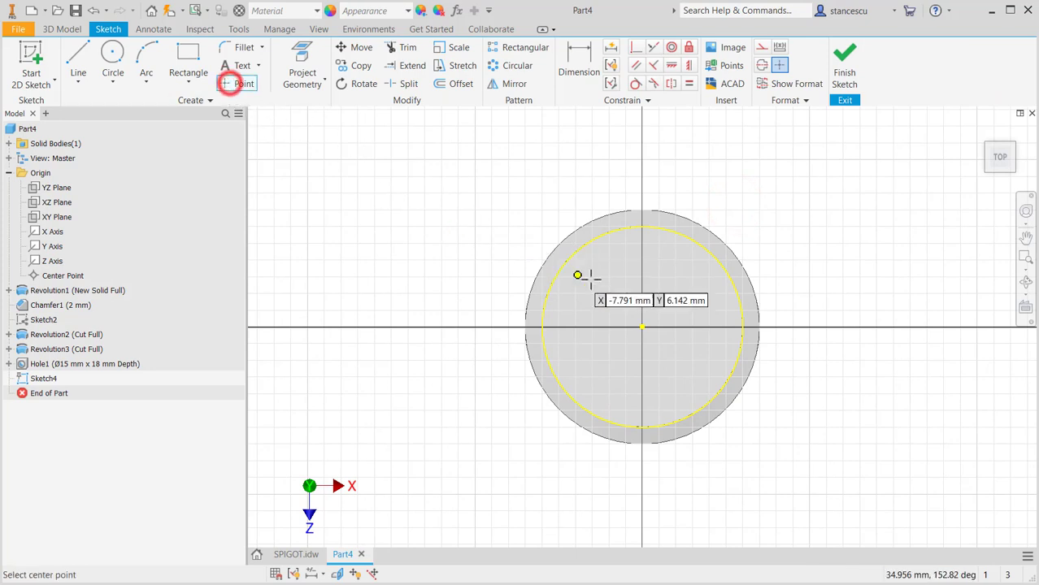
pyautogui.click(612, 301)
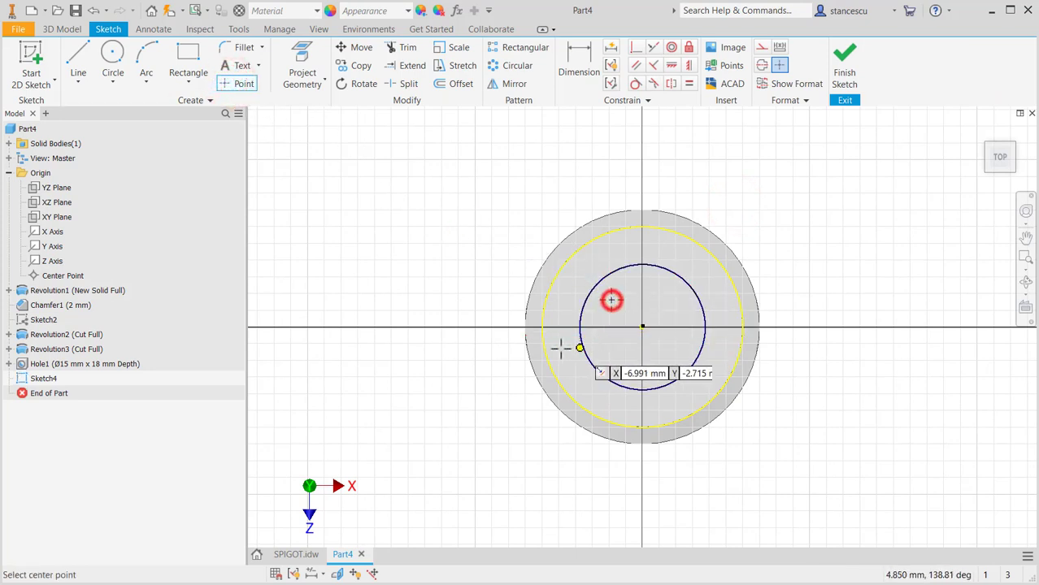
pyautogui.click(672, 67)
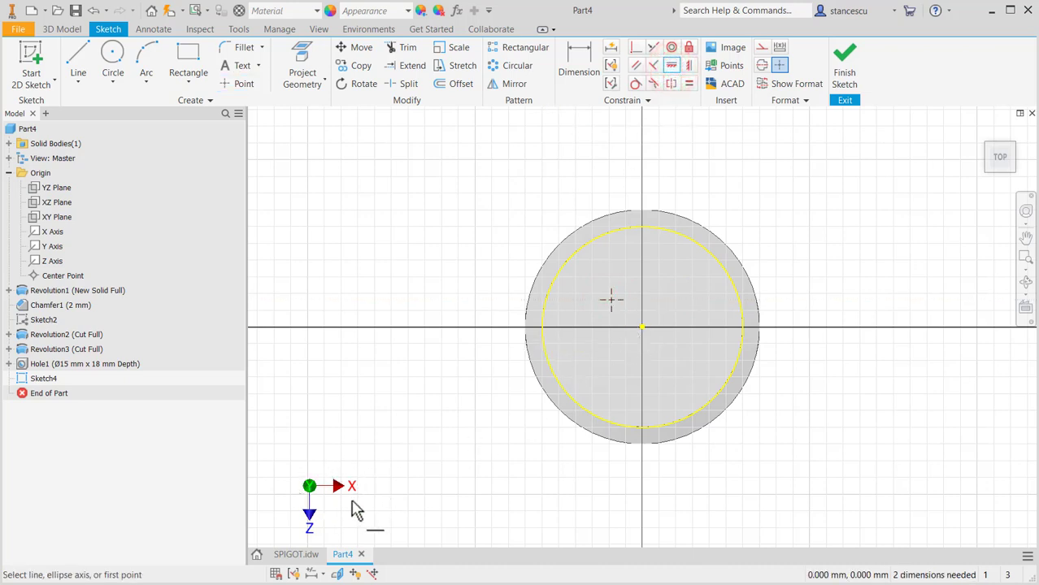
pyautogui.click(612, 301)
pyautogui.click(643, 327)
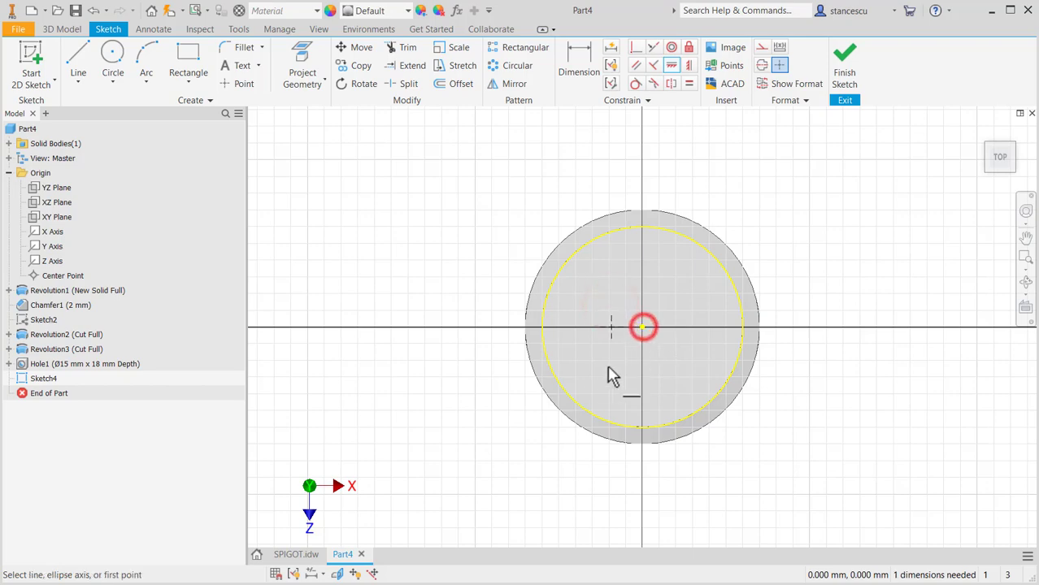
# - Check the small bore's offset in the SPIGOT.idw top view, and move Part4's sketch point to the positive X side of the center
pyautogui.click(292, 555)
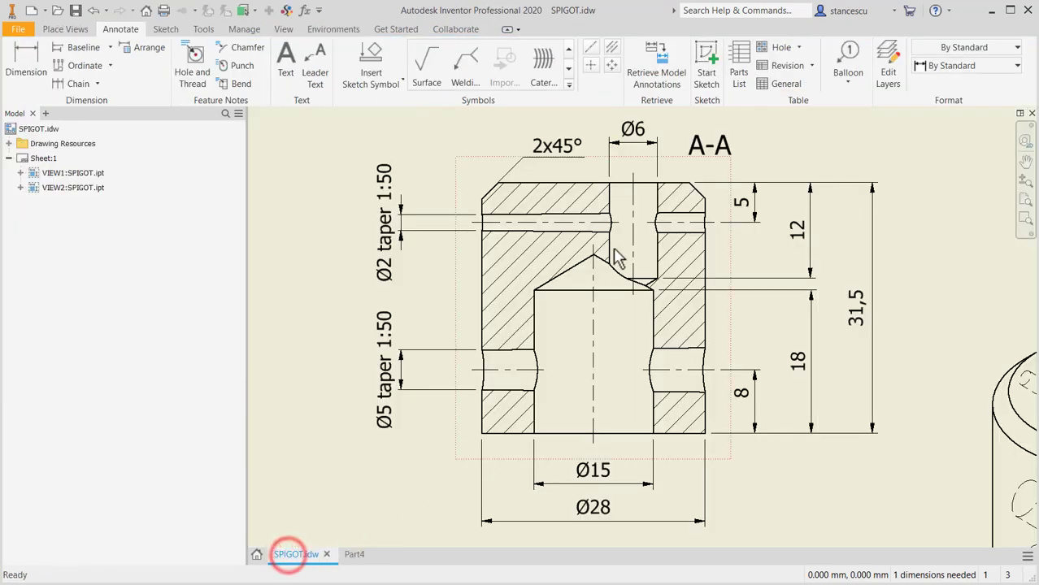
pyautogui.moveTo(627, 432)
pyautogui.mouseDown(button='middle')
pyautogui.moveTo(644, 230)
pyautogui.moveTo(625, 118)
pyautogui.mouseUp(button='middle')
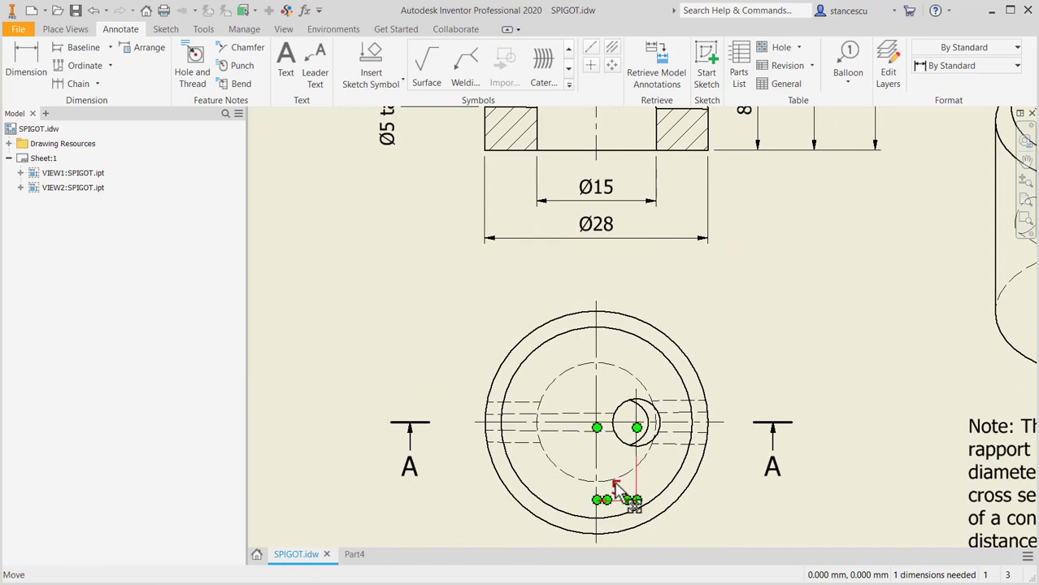
pyautogui.click(352, 554)
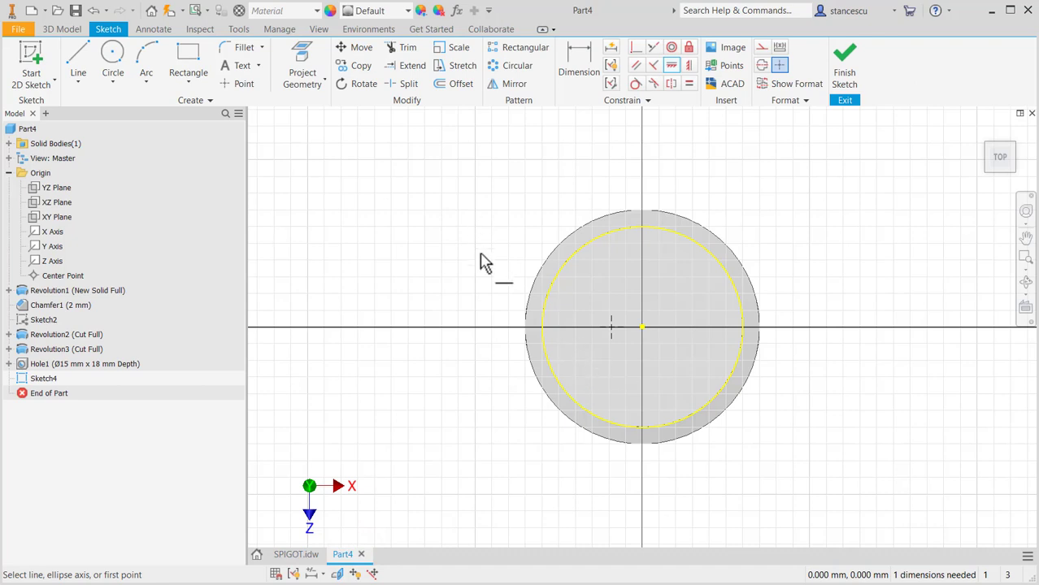
pyautogui.press('Escape')
pyautogui.moveTo(611, 327); pyautogui.dragTo(678, 327)
# - Dimension the horizontal distance from the center point to the sketch point as 5 mm and finish the sketch
pyautogui.click(579, 70)
pyautogui.click(641, 327)
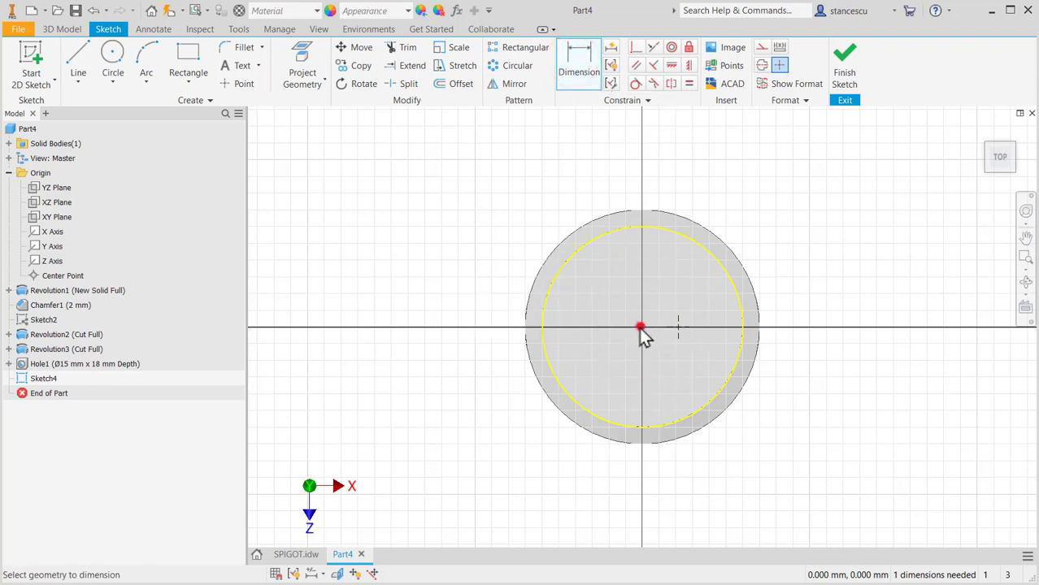
pyautogui.click(678, 327)
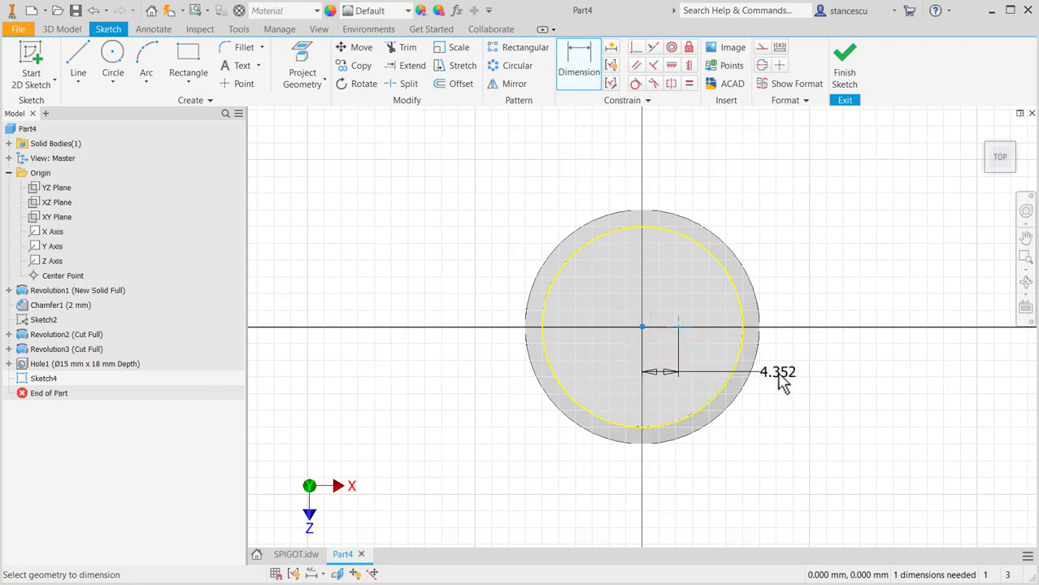
pyautogui.click(712, 372)
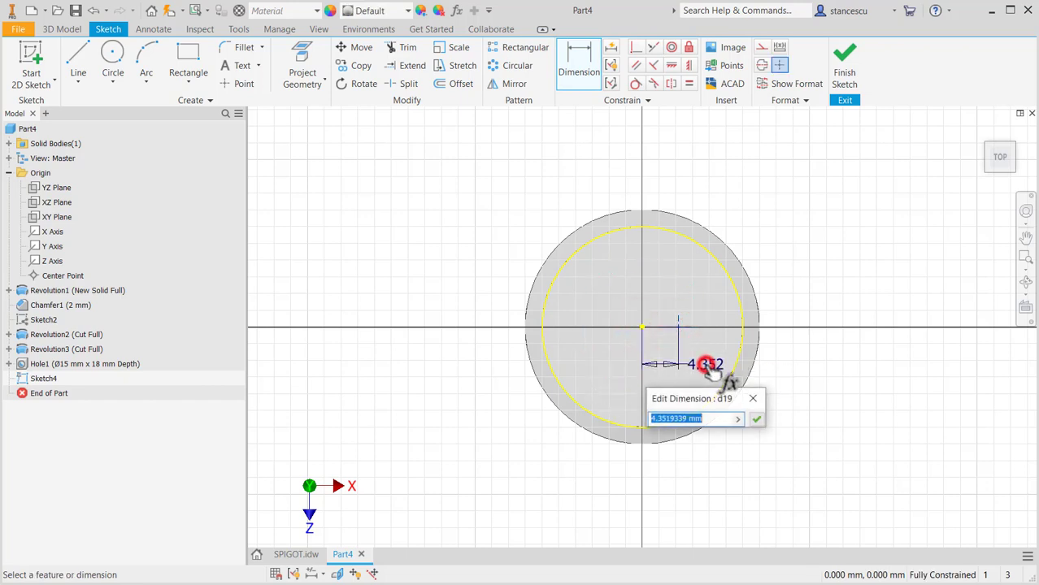
pyautogui.write('5')
pyautogui.press('Return')
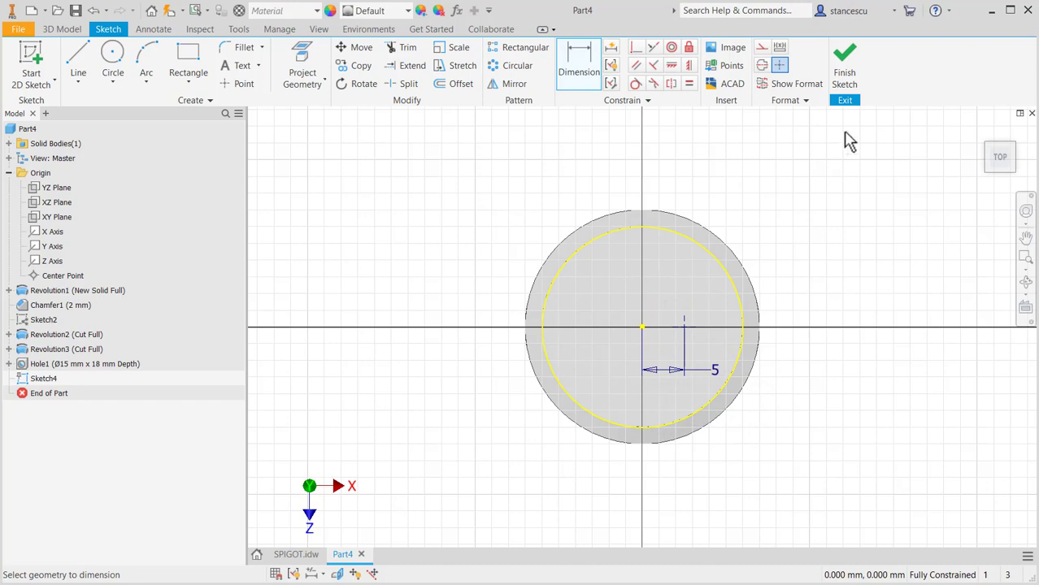
pyautogui.click(844, 81)
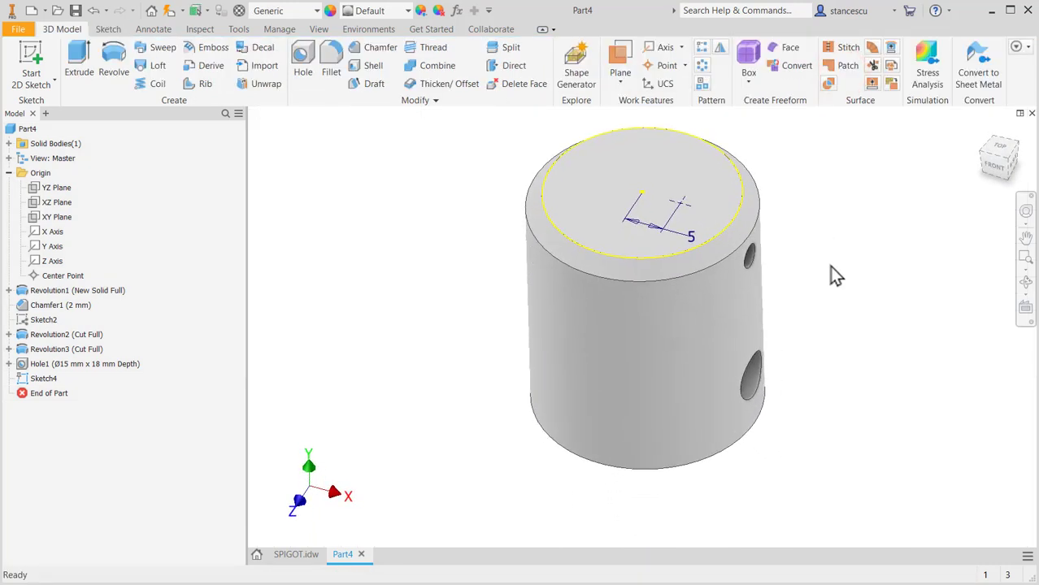
# - Check the small bore in SPIGOT.idw's section view, and cut a 6 mm diameter, 12 mm deep hole at the offset point on Part4's top face
pyautogui.keyDown('shift'); pyautogui.moveTo(833, 288); pyautogui.dragTo(800, 309, button='middle'); pyautogui.keyUp('shift')
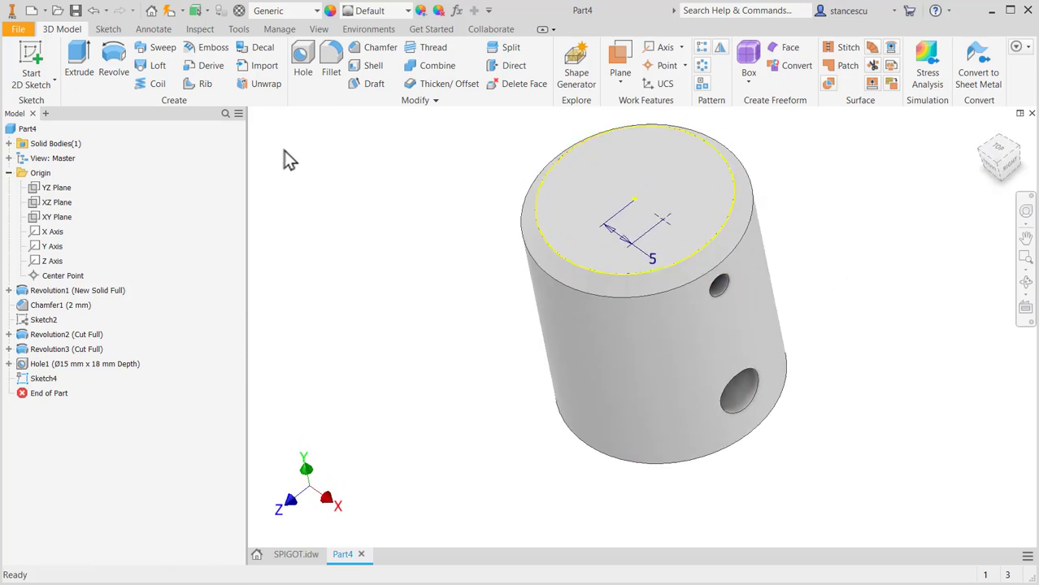
pyautogui.click(302, 59)
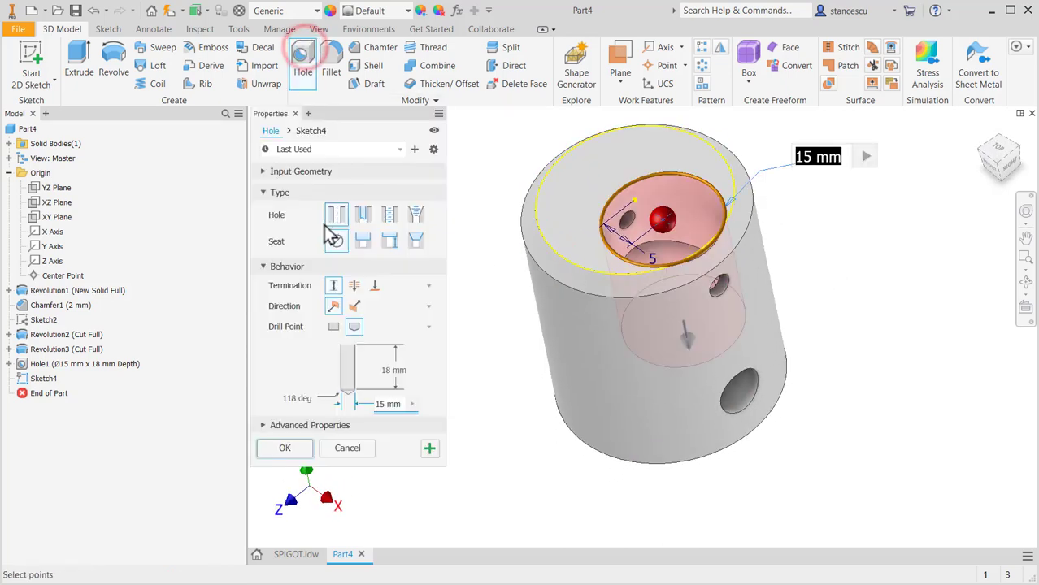
pyautogui.click(289, 554)
pyautogui.moveTo(775, 247); pyautogui.dragTo(779, 578, button='middle')
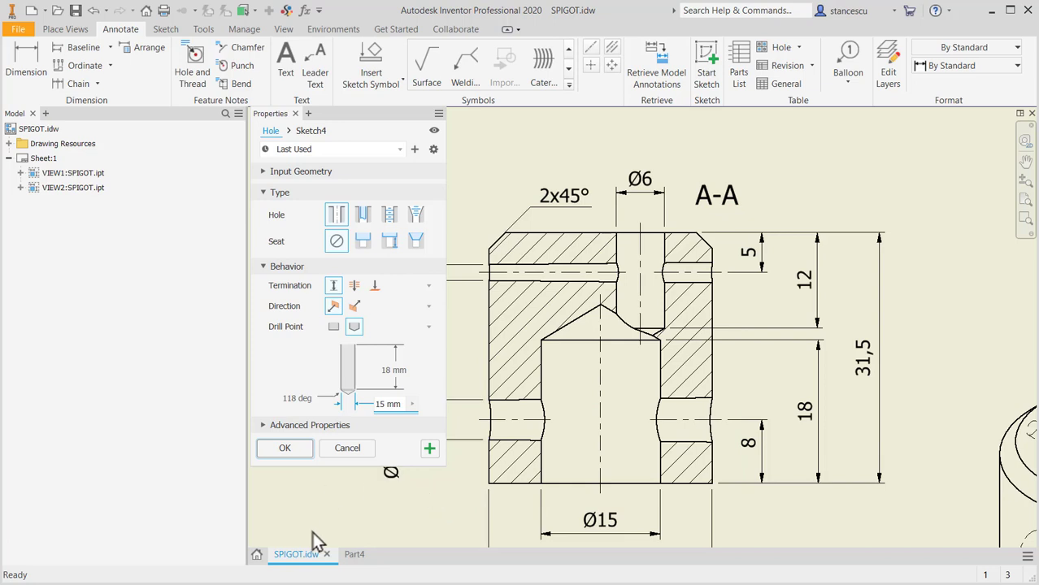
pyautogui.click(353, 554)
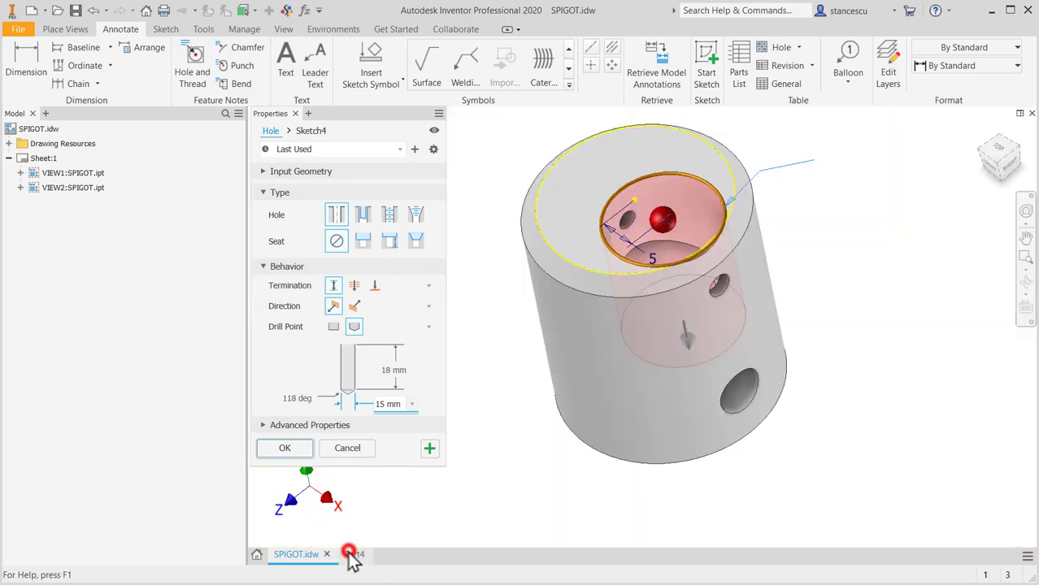
pyautogui.click(397, 404)
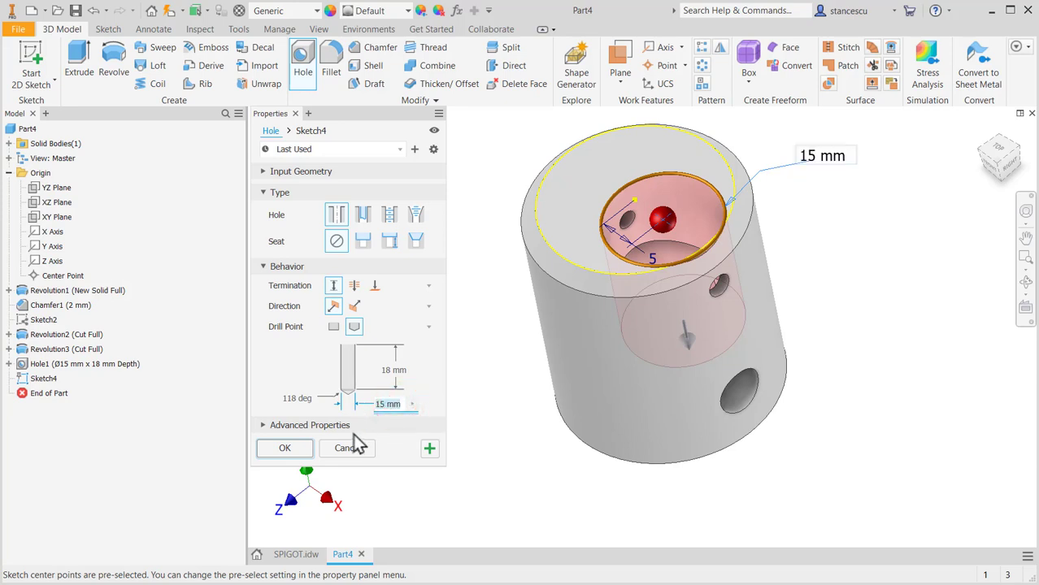
pyautogui.write('6')
pyautogui.click(393, 371)
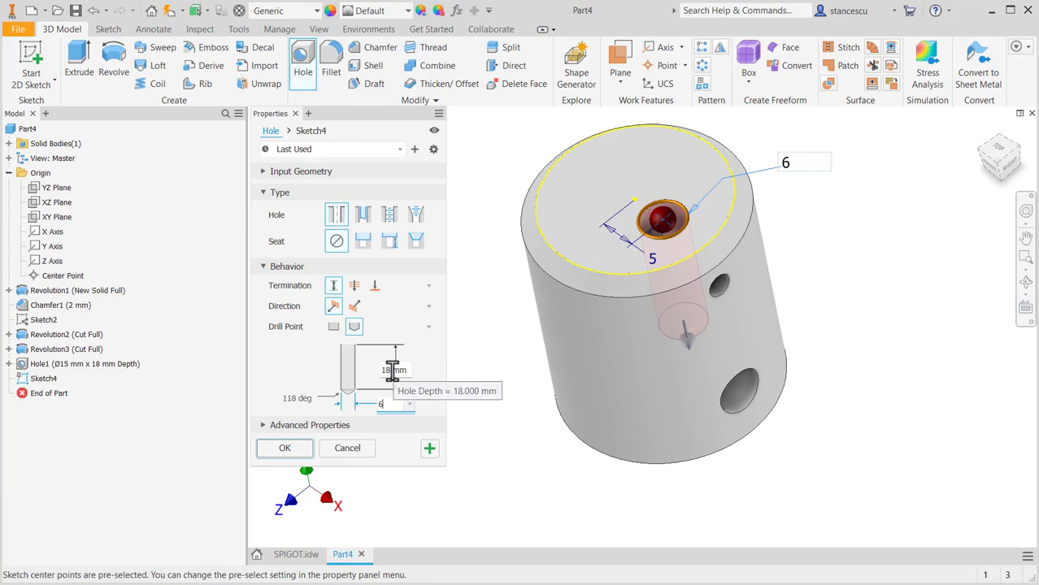
pyautogui.write('12')
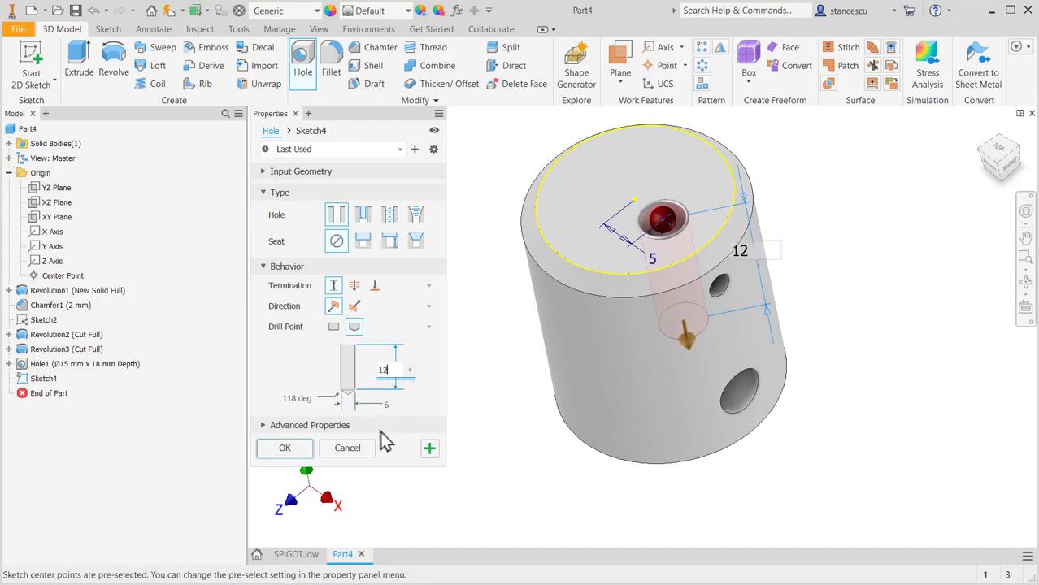
pyautogui.click(284, 450)
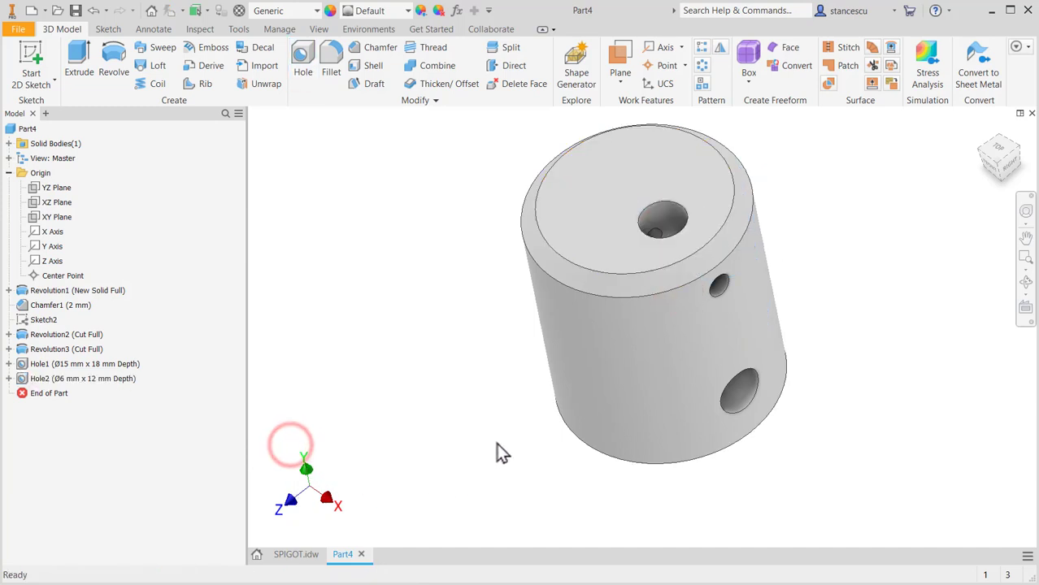
# - Create a sketch on the XY plane in front view and slice the graphics to examine how the internal bores and tapered holes intersect
pyautogui.click(994, 166)
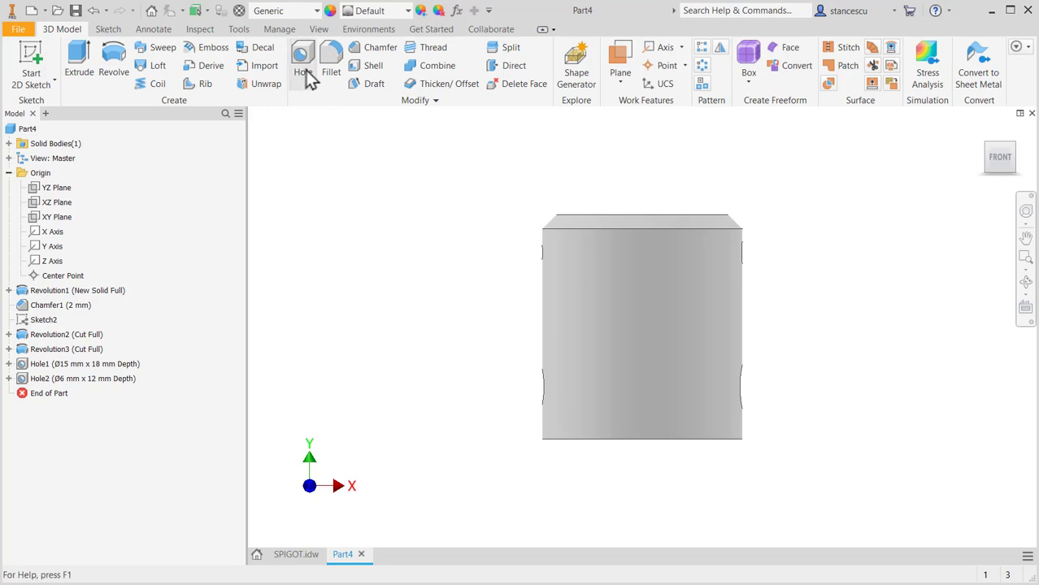
pyautogui.click(32, 218)
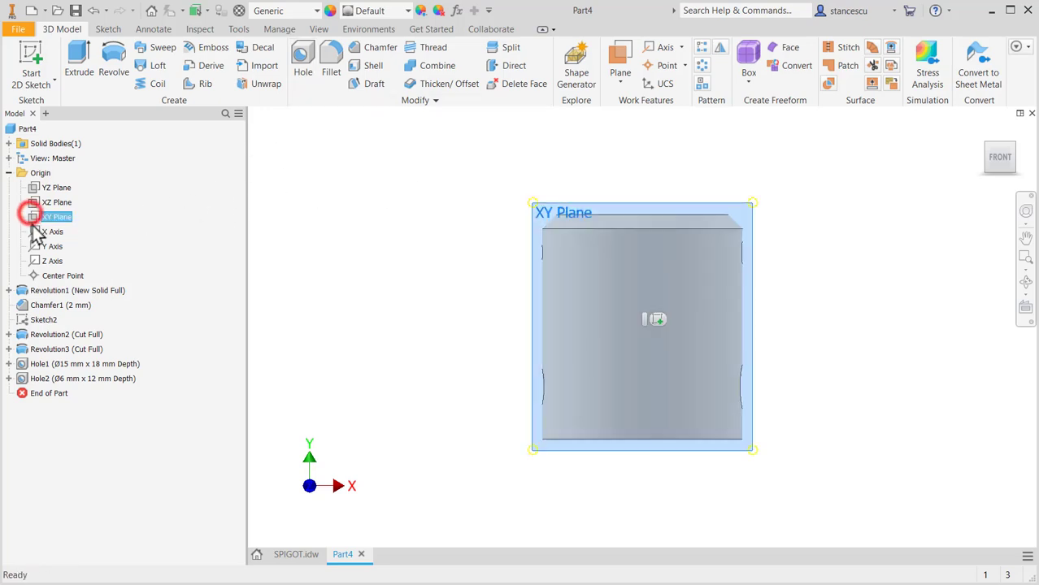
pyautogui.click(654, 321)
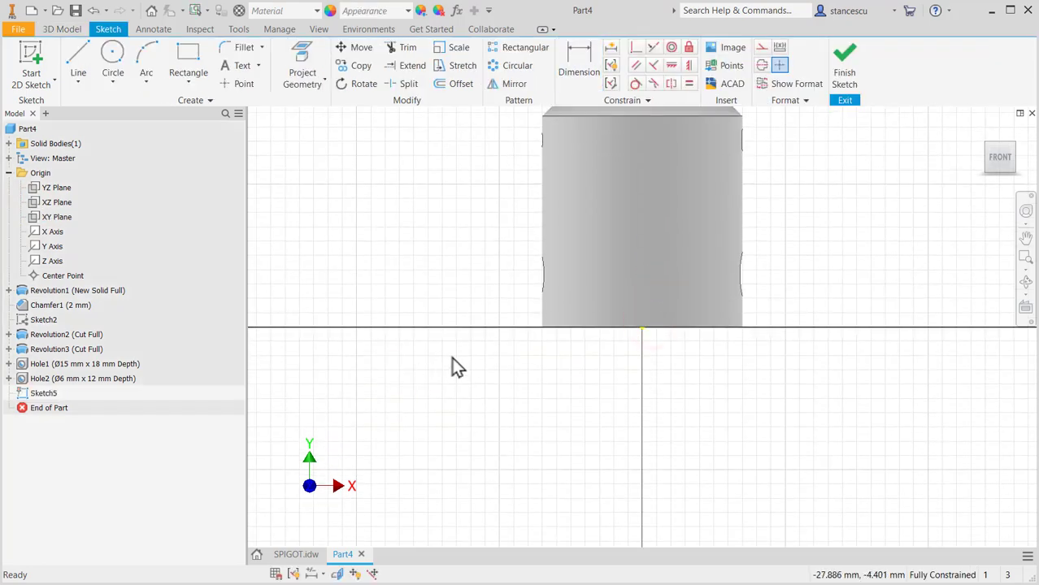
pyautogui.press('F7')
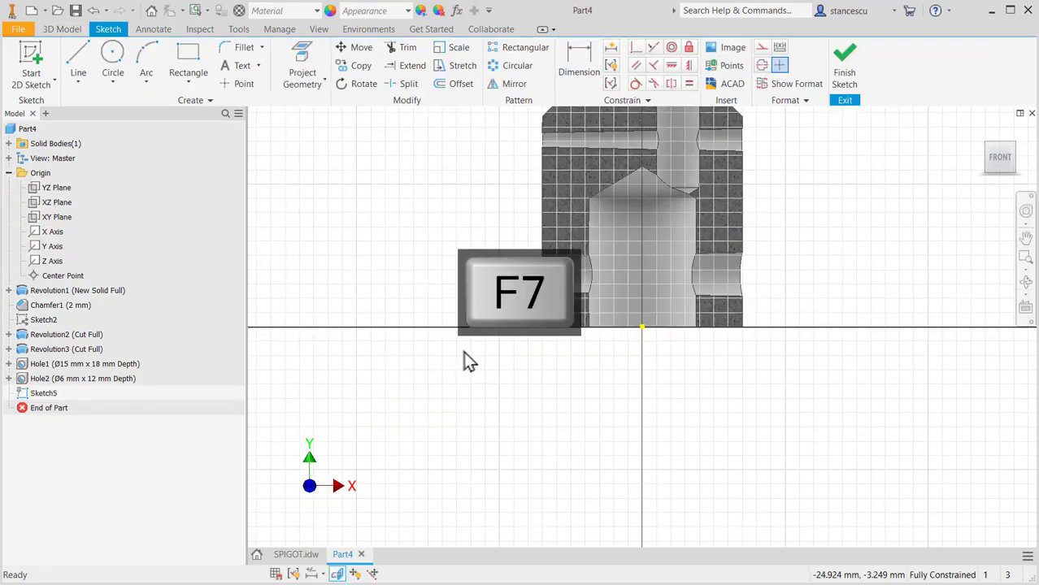
pyautogui.moveTo(627, 358); pyautogui.dragTo(630, 449, button='middle')
pyautogui.scroll(4, 646, 351)
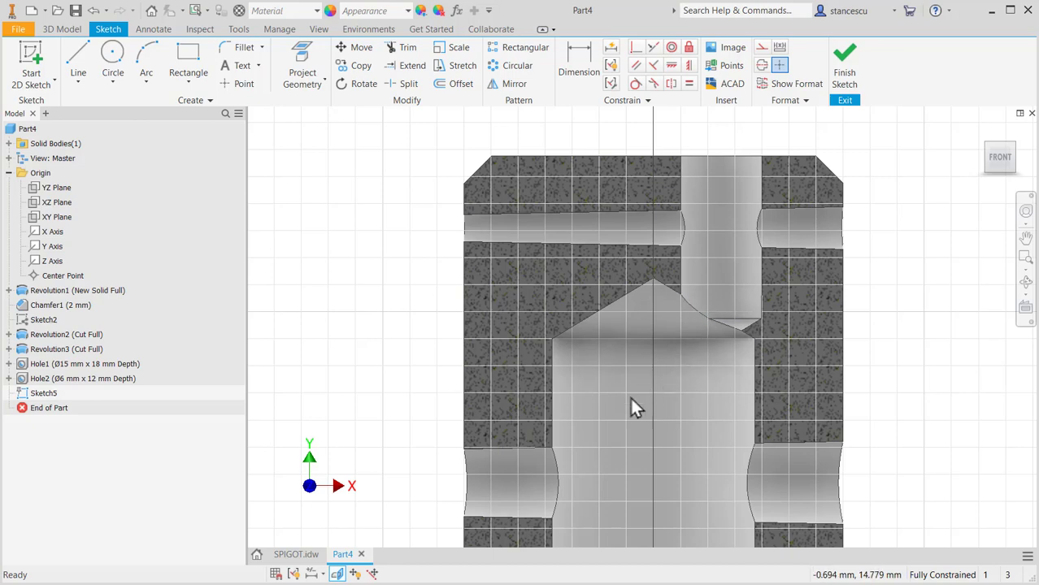
pyautogui.keyDown('shift'); pyautogui.moveTo(629, 399); pyautogui.dragTo(664, 278, button='middle'); pyautogui.keyUp('shift')
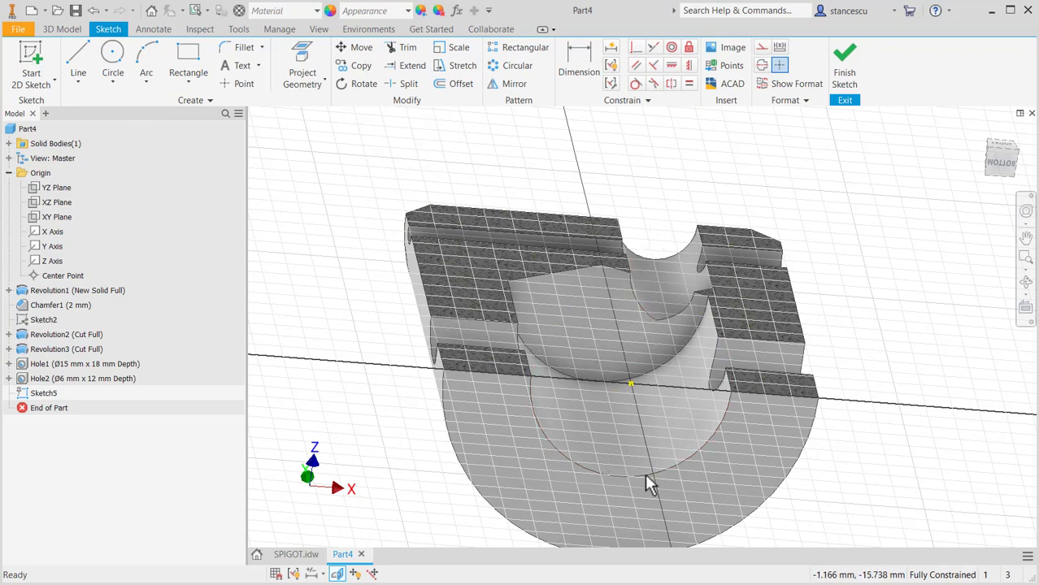
pyautogui.keyDown('shift'); pyautogui.moveTo(609, 376); pyautogui.dragTo(601, 417, button='middle'); pyautogui.keyUp('shift')
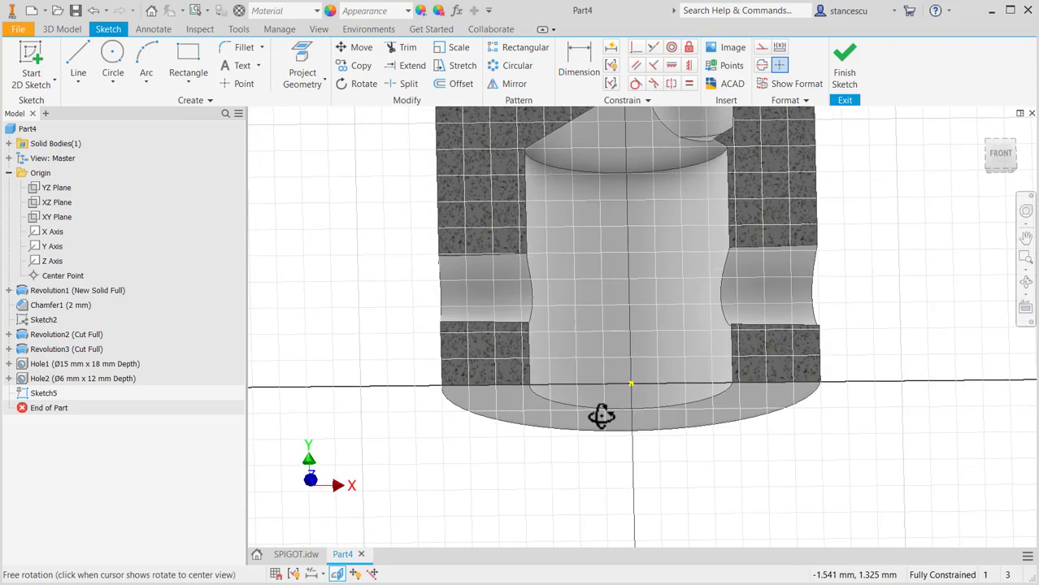
pyautogui.moveTo(620, 287); pyautogui.dragTo(584, 452, button='middle')
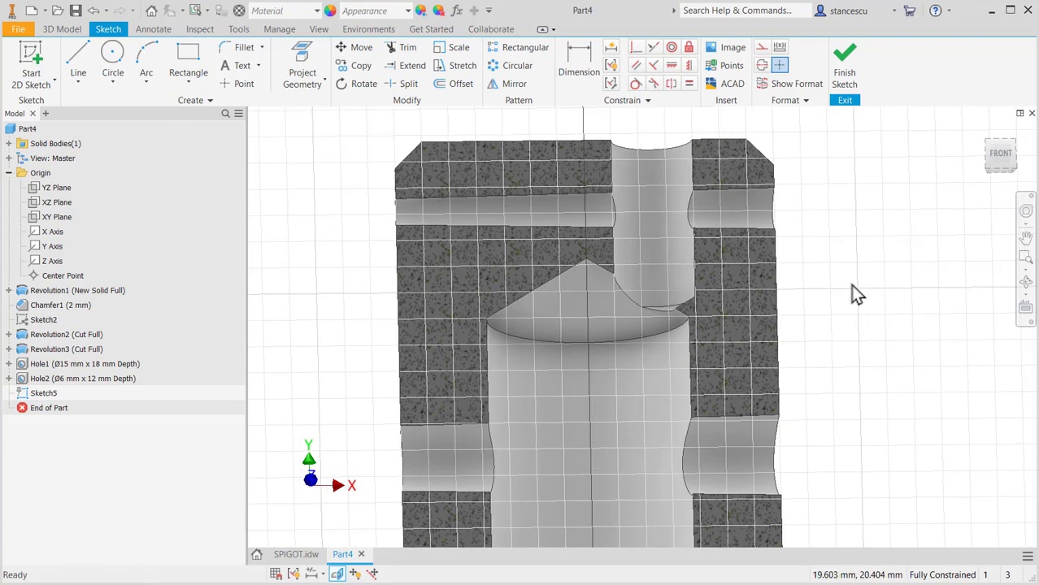
# - Finish the section-check sketch, delete it from the part, and return to the home view
pyautogui.click(850, 65)
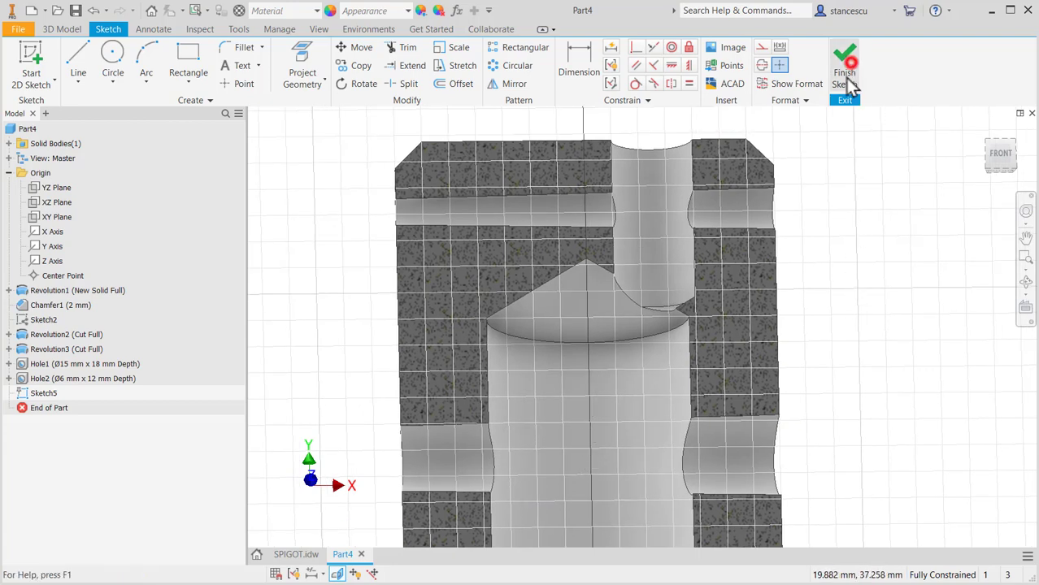
pyautogui.rightClick(26, 397)
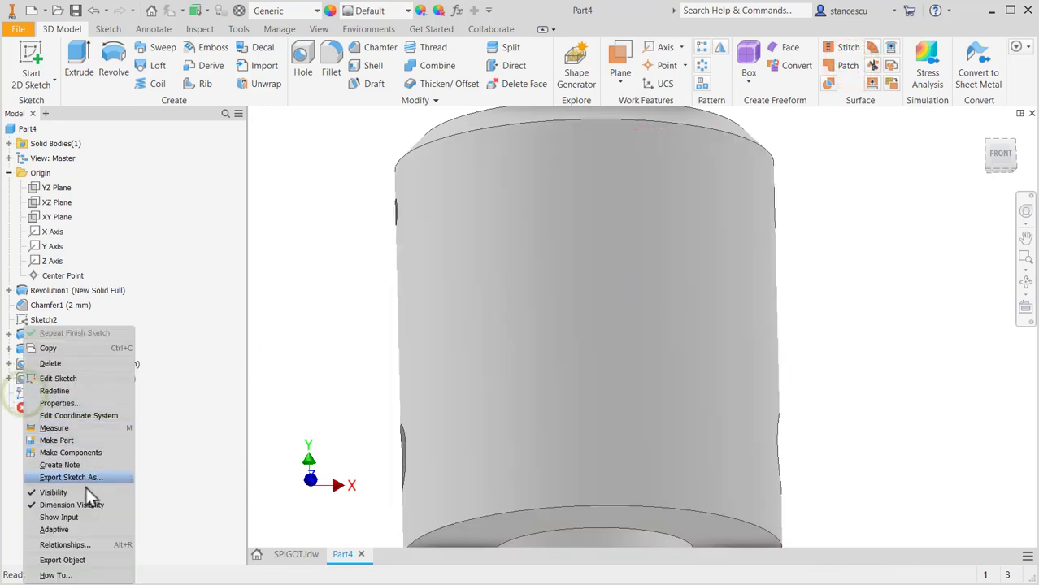
pyautogui.click(73, 362)
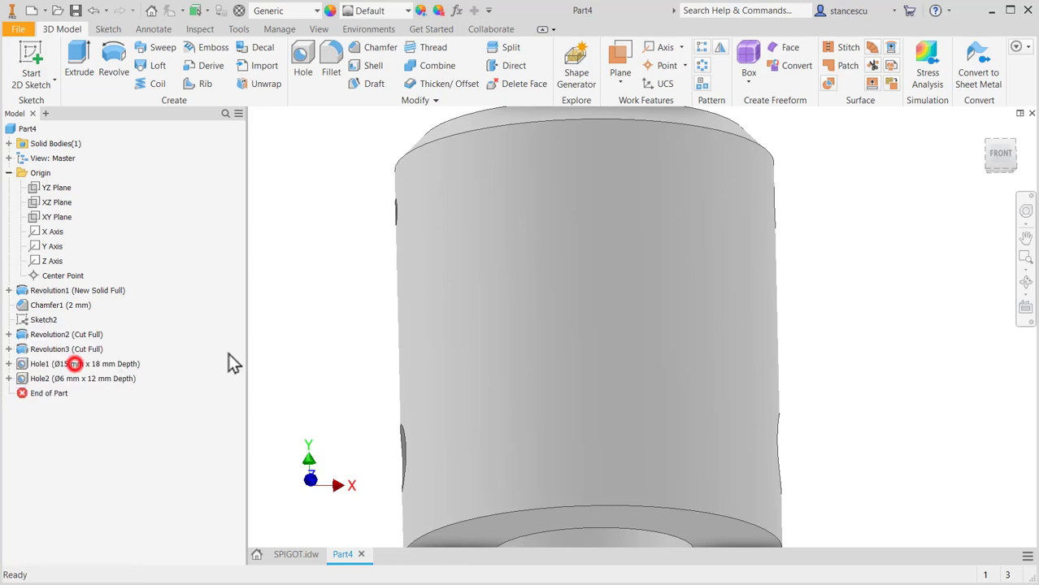
pyautogui.click(353, 308)
pyautogui.press('F6')
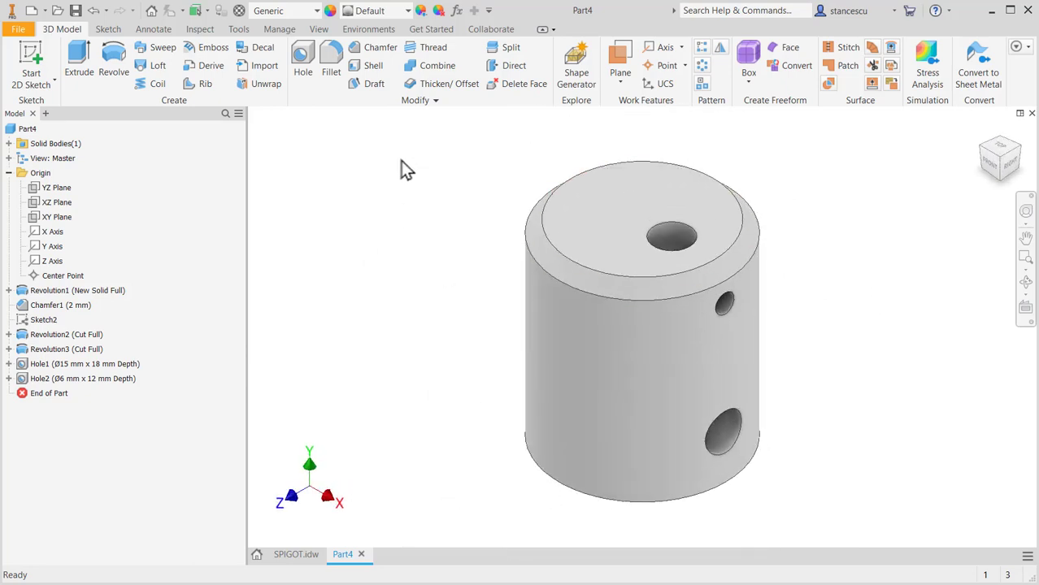
# - Cut the part with a half section view on the XY plane to examine its interior, then restore the full view
pyautogui.click(321, 31)
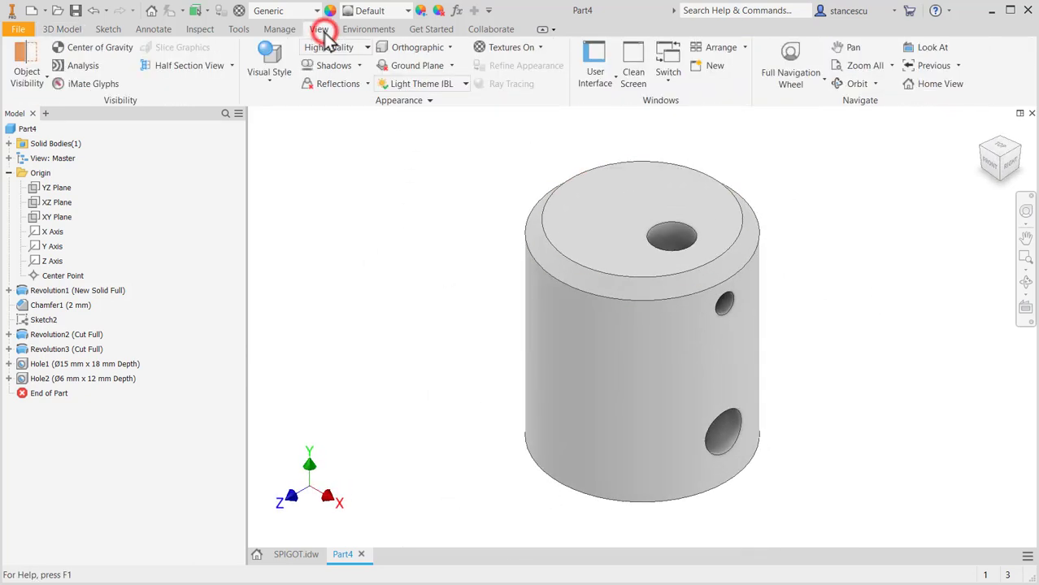
pyautogui.click(172, 67)
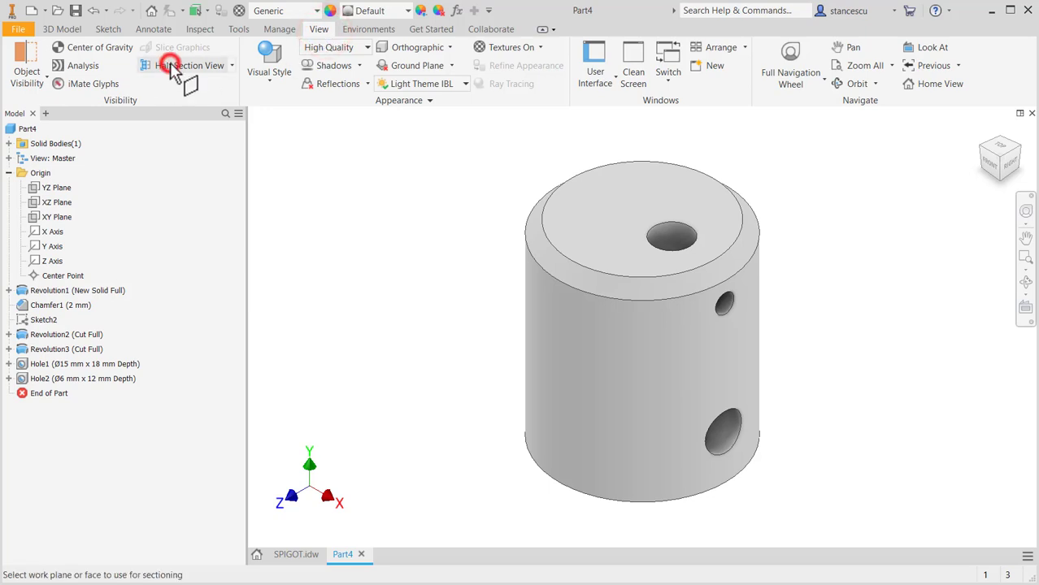
pyautogui.click(50, 217)
pyautogui.moveTo(624, 345); pyautogui.dragTo(559, 421)
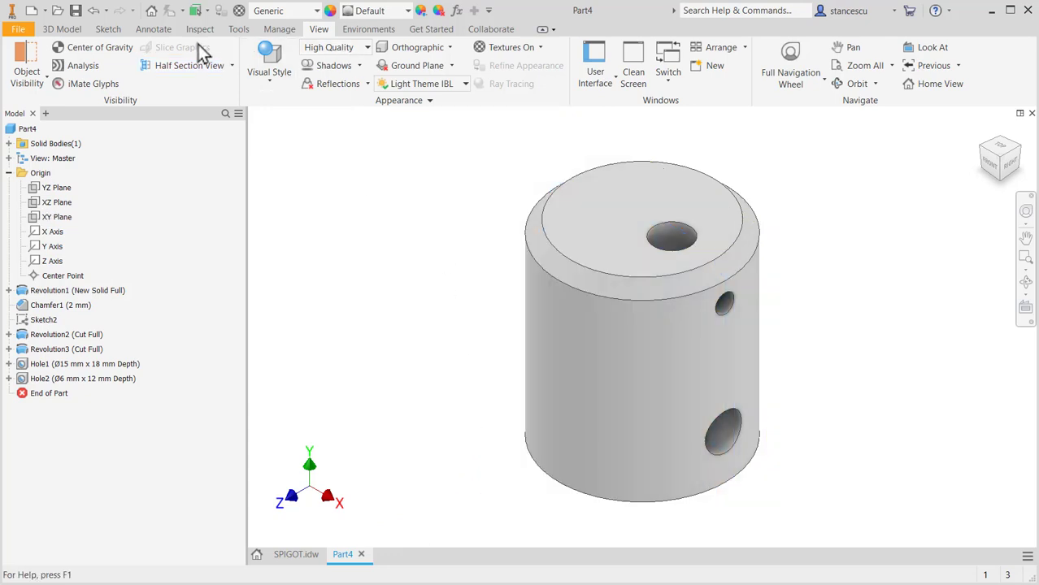
# - Assign the material Steel, Carbon to the part
pyautogui.click(61, 29)
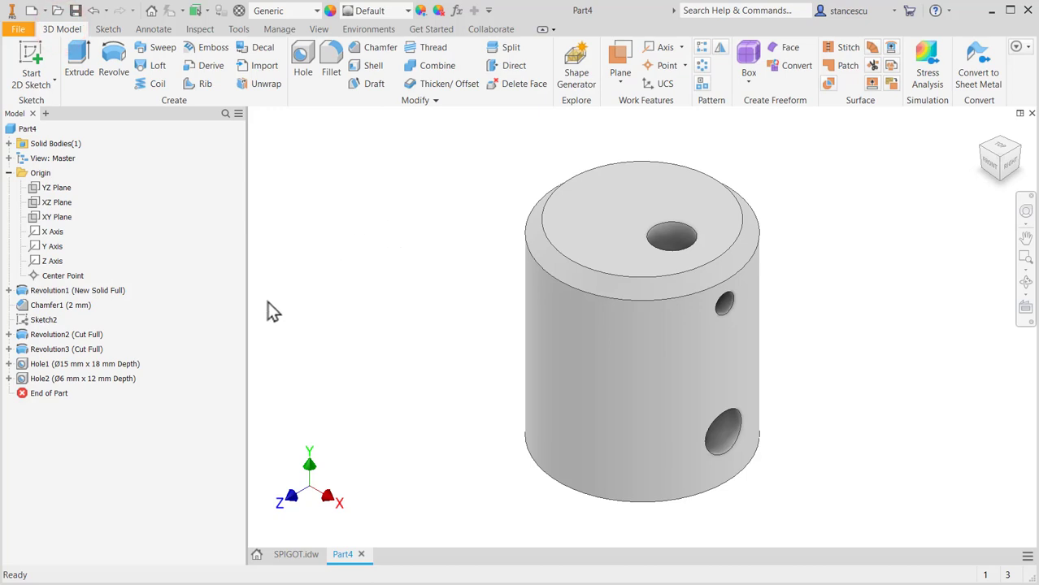
pyautogui.click(312, 13)
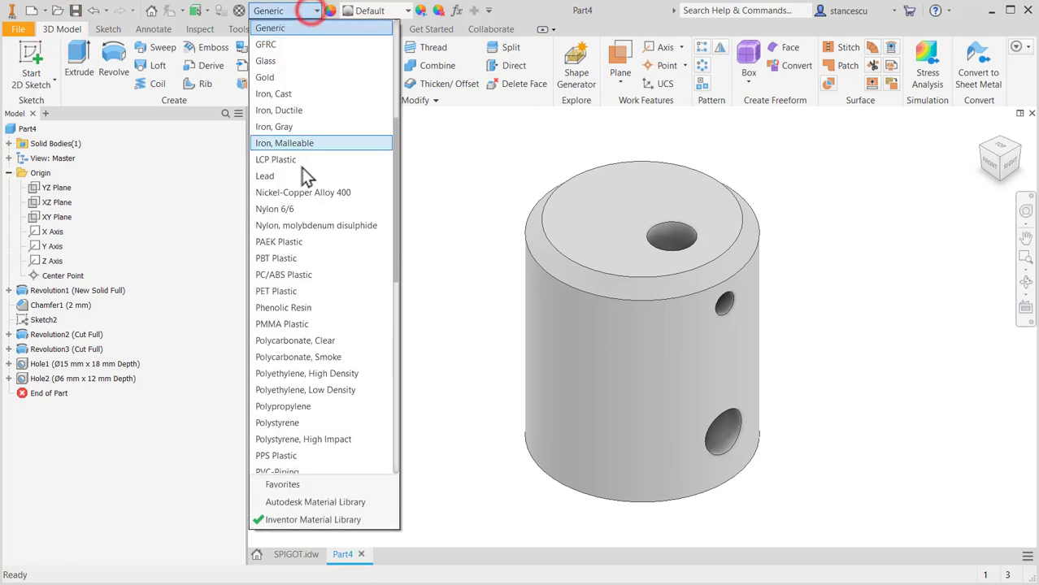
pyautogui.scroll(-8, 281, 235)
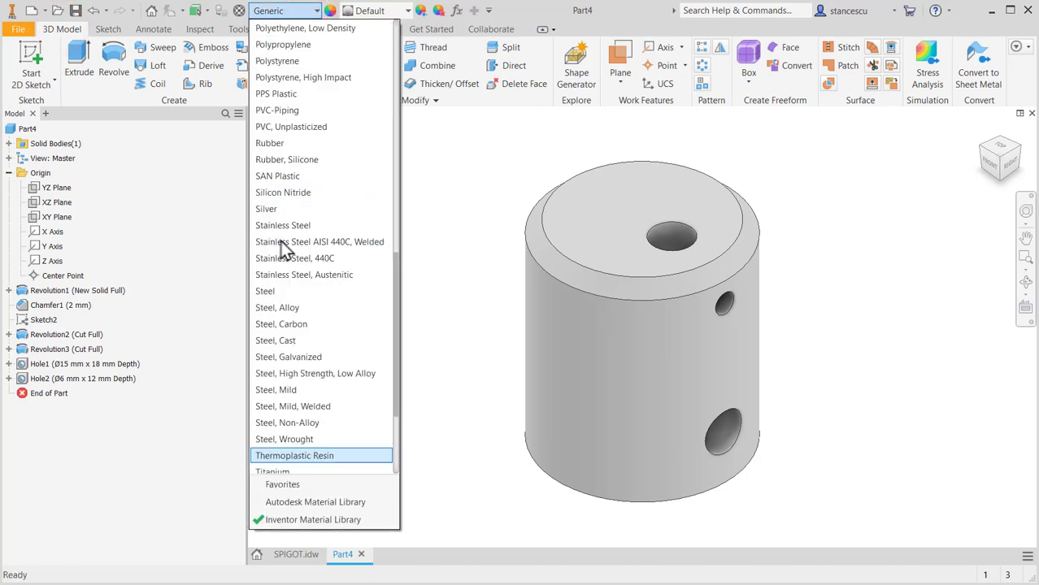
pyautogui.click(311, 323)
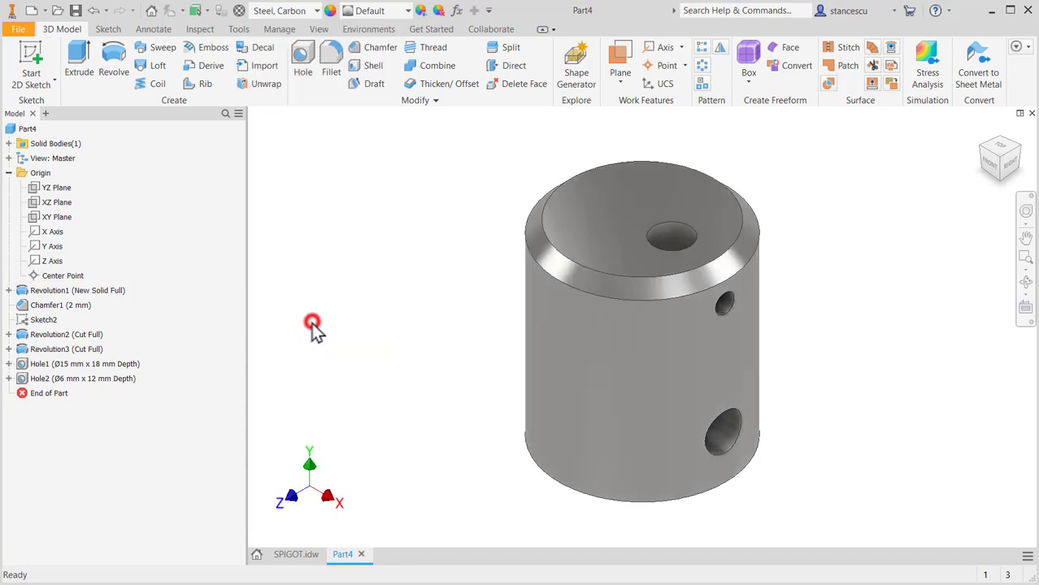
# - Set the part's appearance to Steel - Polished and inspect it from another angle
pyautogui.click(390, 13)
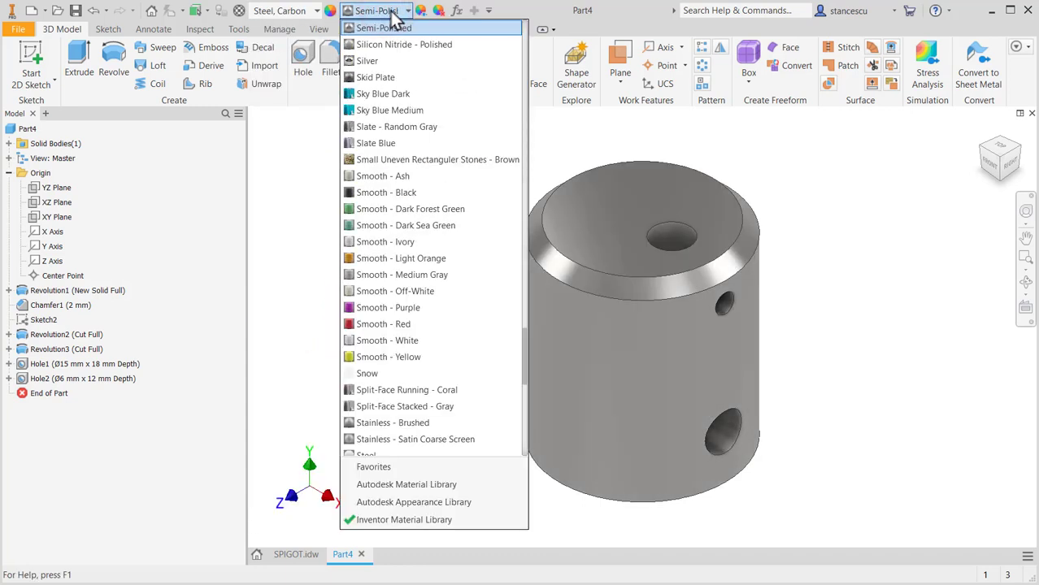
pyautogui.scroll(-2, 423, 244)
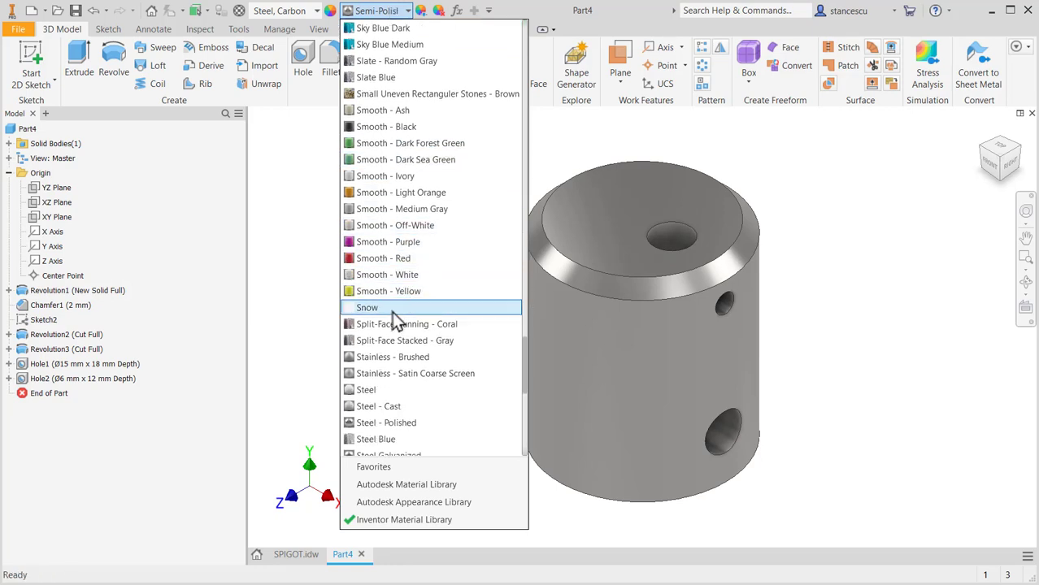
pyautogui.click(396, 425)
pyautogui.moveTo(401, 293)
pyautogui.keyDown('shift'); pyautogui.mouseDown(button='middle')
pyautogui.moveTo(417, 209)
pyautogui.moveTo(439, 350)
pyautogui.moveTo(435, 290)
pyautogui.moveTo(418, 300)
pyautogui.mouseUp(button='middle'); pyautogui.keyUp('shift')
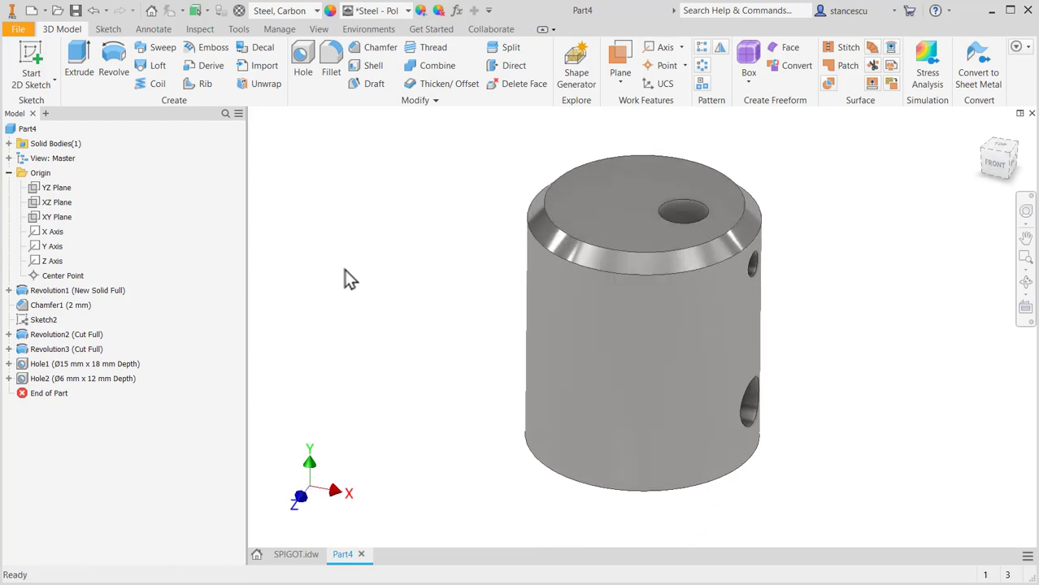
# - Update the physical properties in Part4's iProperties to read the mass, close the dialog and return to the home view
pyautogui.rightClick(11, 130)
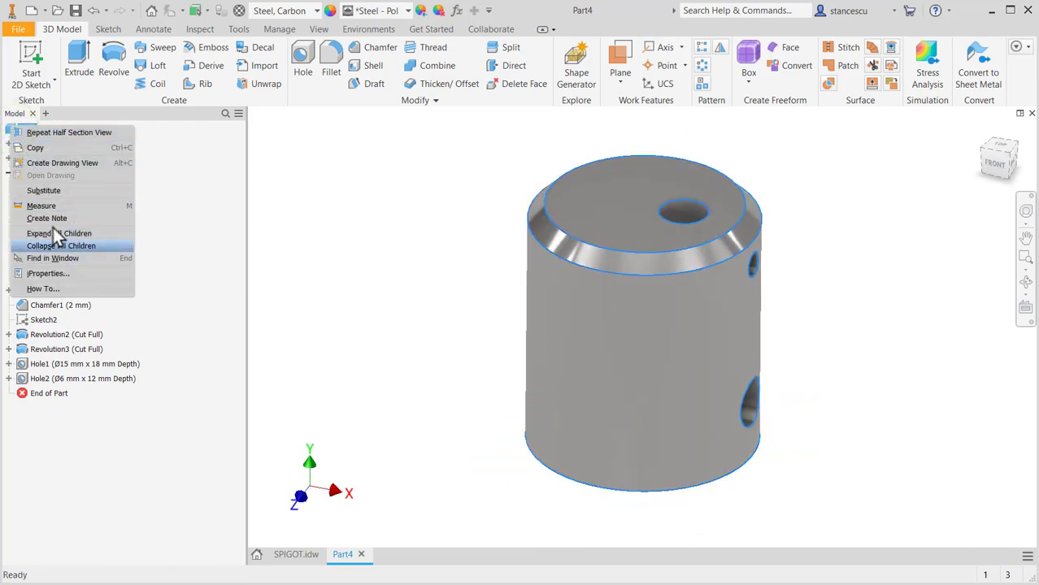
pyautogui.click(49, 273)
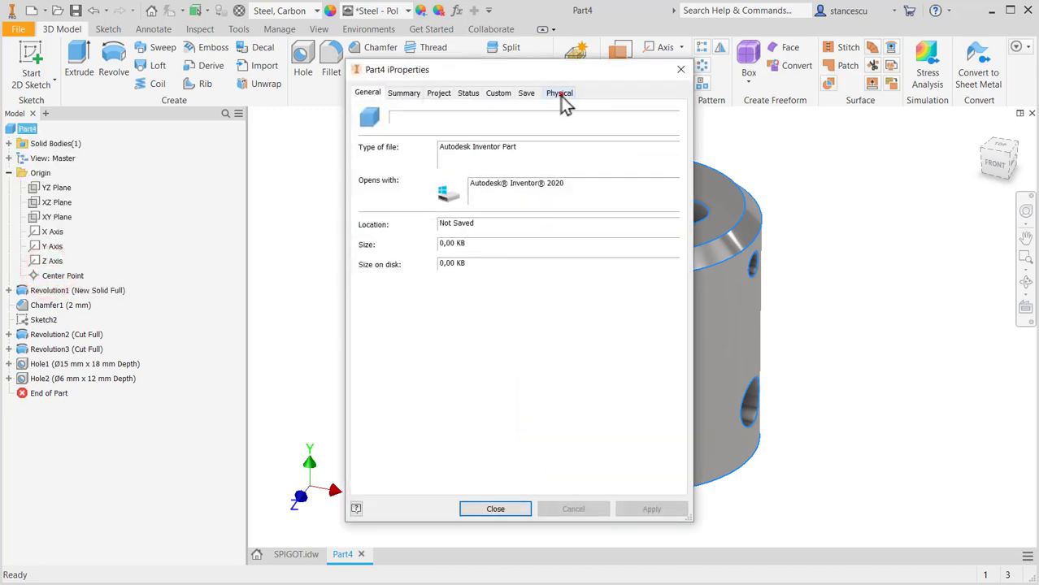
pyautogui.click(559, 93)
pyautogui.click(644, 131)
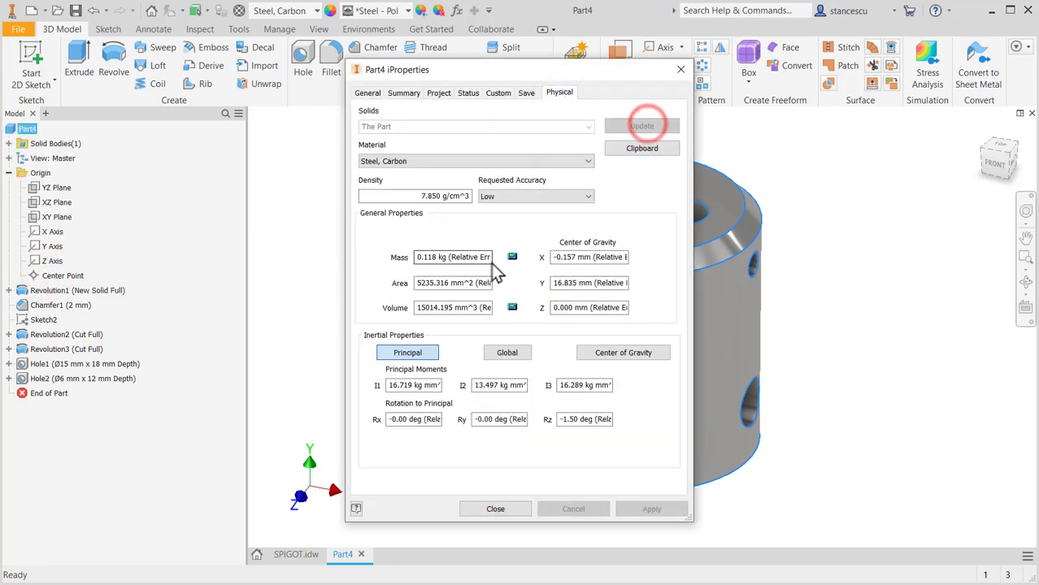
pyautogui.click(478, 515)
pyautogui.click(860, 314)
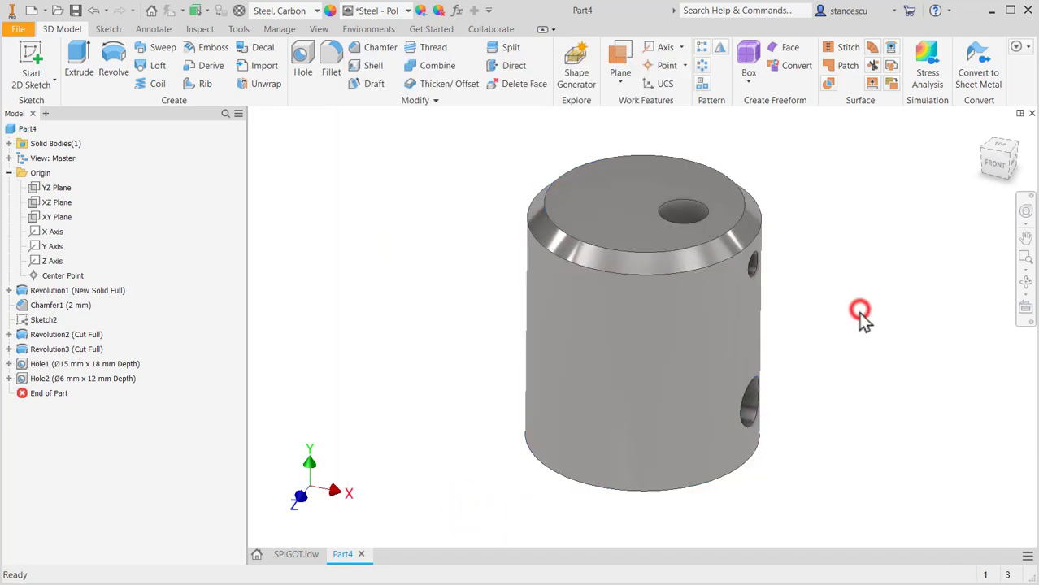
pyautogui.press('F6')
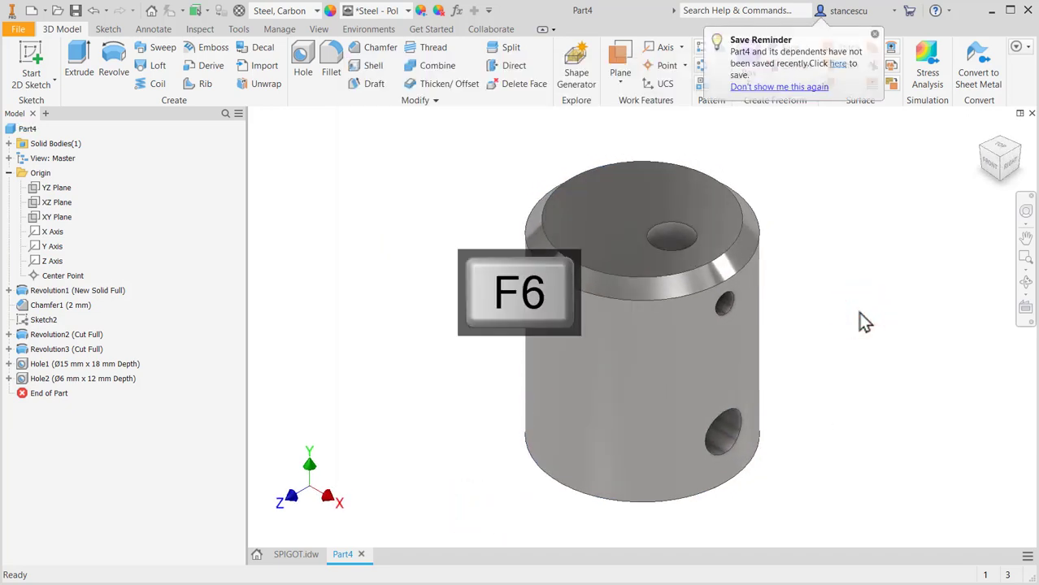